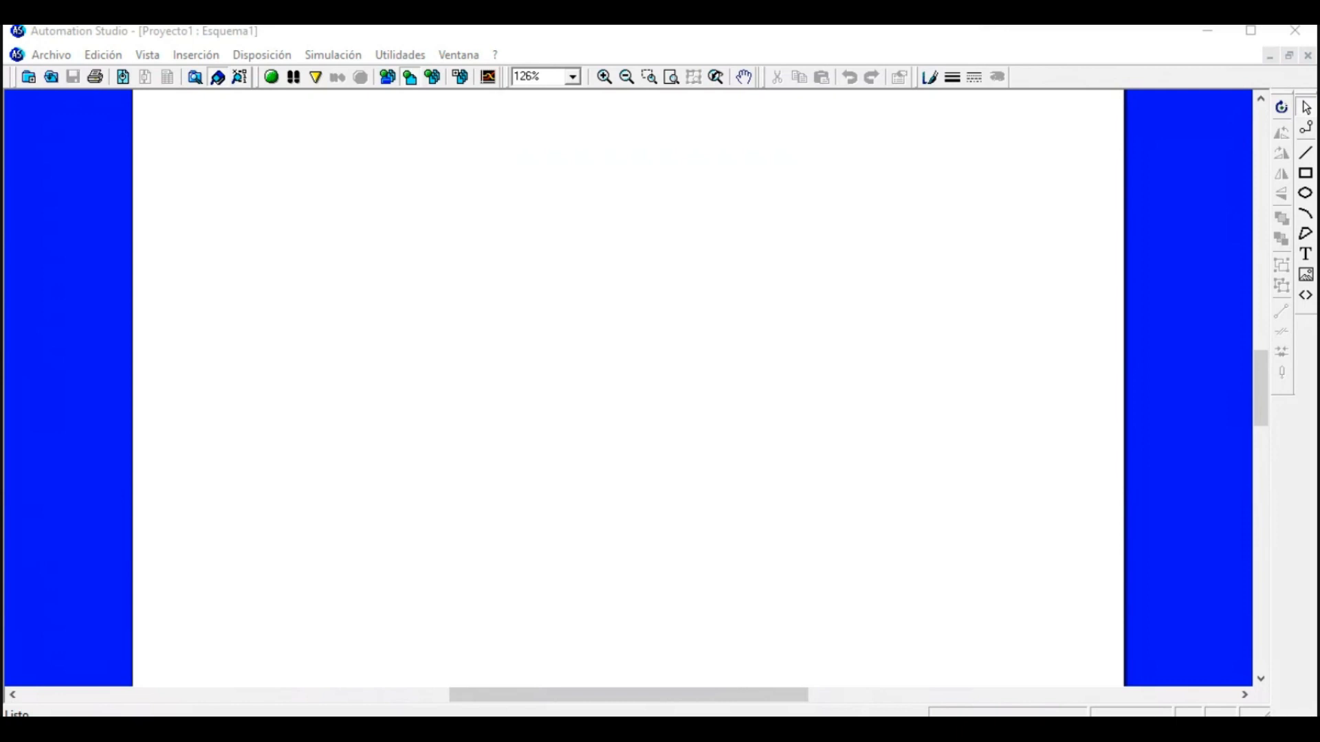
# Place L1 and L2 supply terminals on the left side of the sheet and a vertical column of L1, L2 and L3 on the right side.
pyautogui.moveTo(15, 292); pyautogui.dragTo(242, 196)
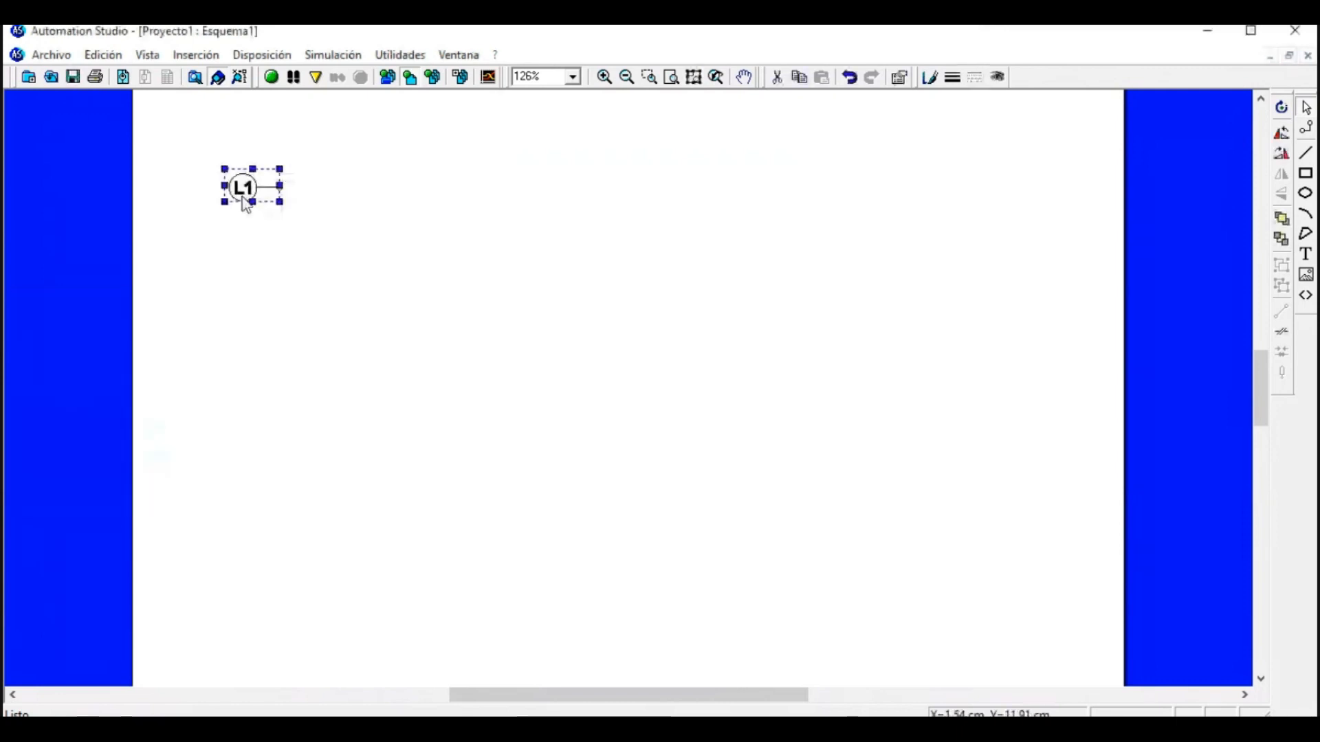
pyautogui.moveTo(15, 412); pyautogui.dragTo(242, 267)
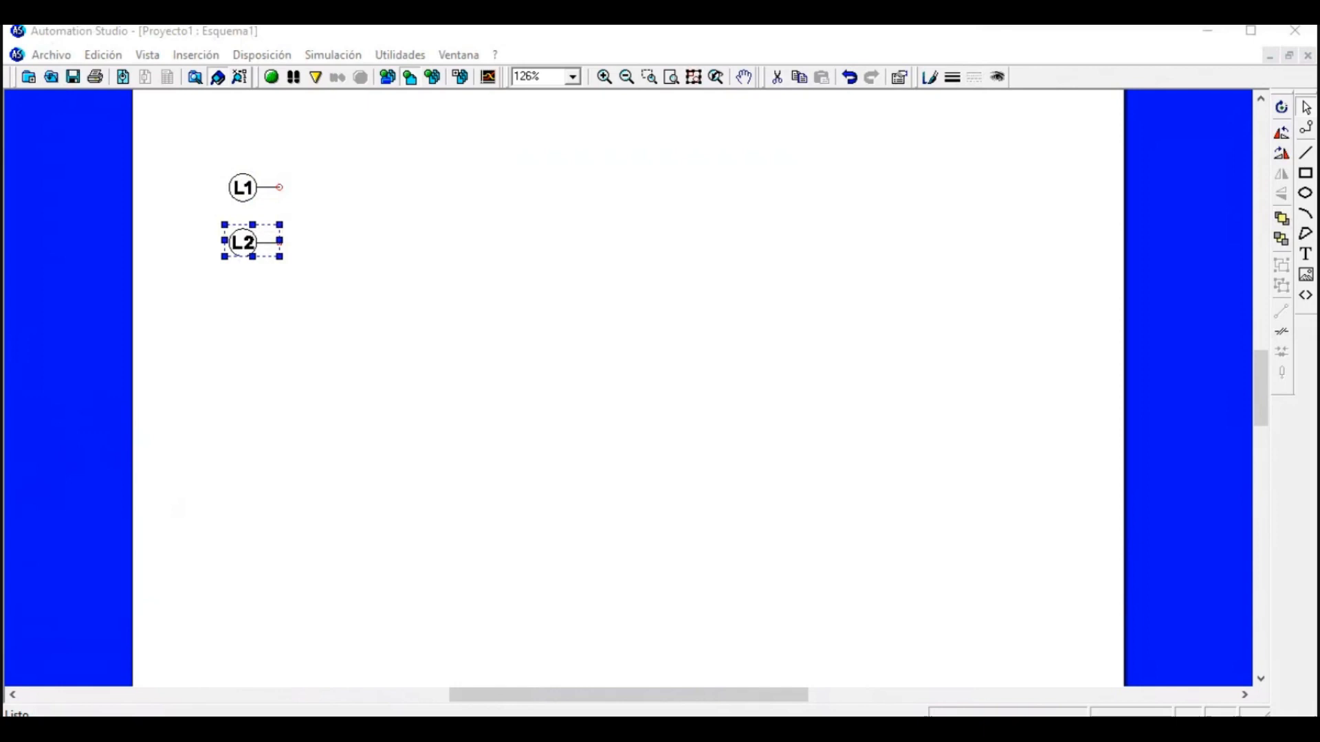
pyautogui.moveTo(16, 475); pyautogui.dragTo(902, 293)
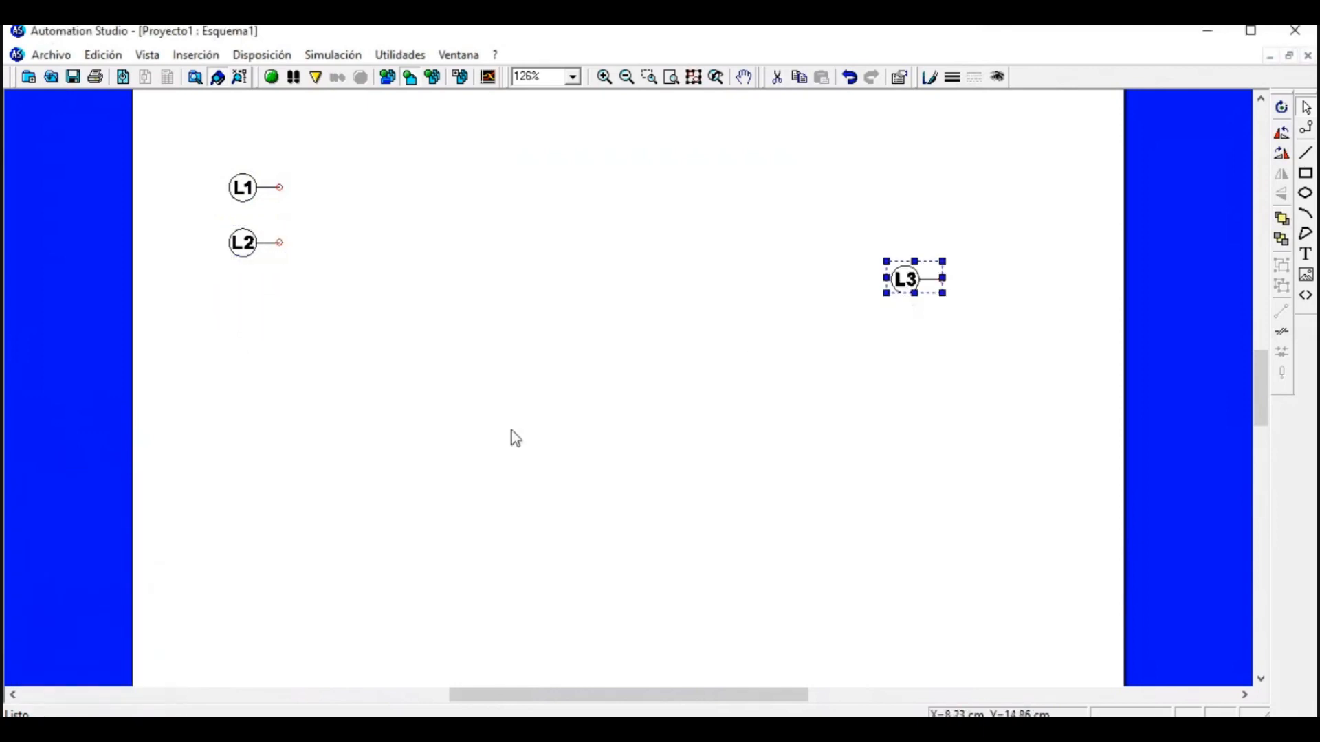
pyautogui.moveTo(15, 468); pyautogui.dragTo(921, 242)
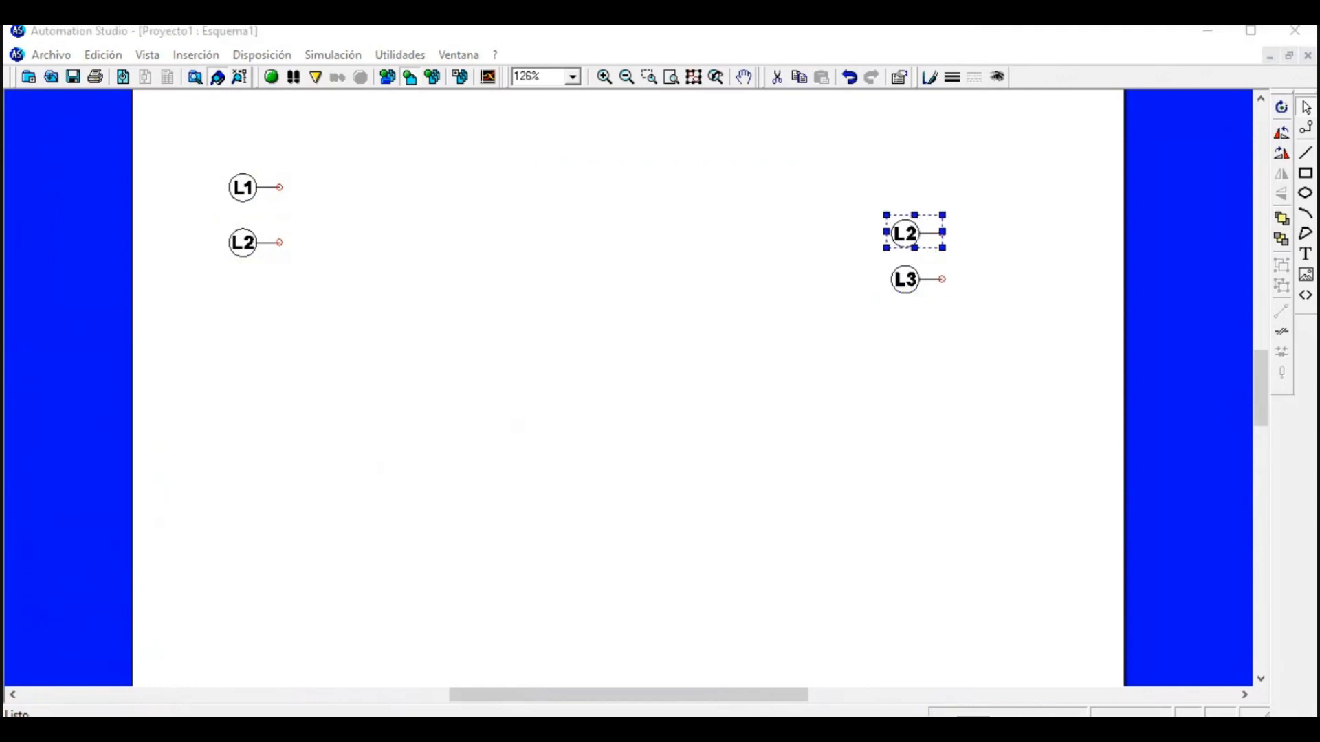
pyautogui.moveTo(15, 413); pyautogui.dragTo(835, 196)
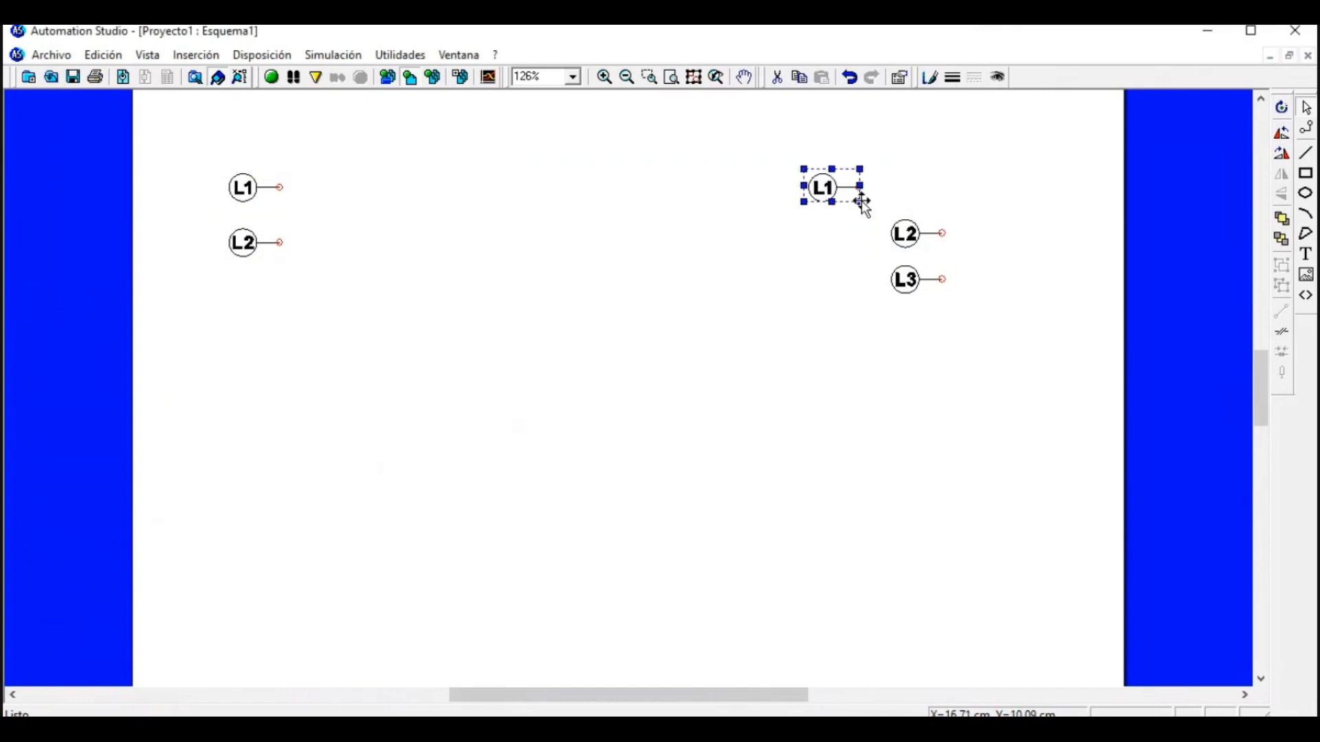
pyautogui.moveTo(904, 232); pyautogui.dragTo(834, 235)
pyautogui.moveTo(901, 280); pyautogui.dragTo(827, 281)
pyautogui.click(822, 395)
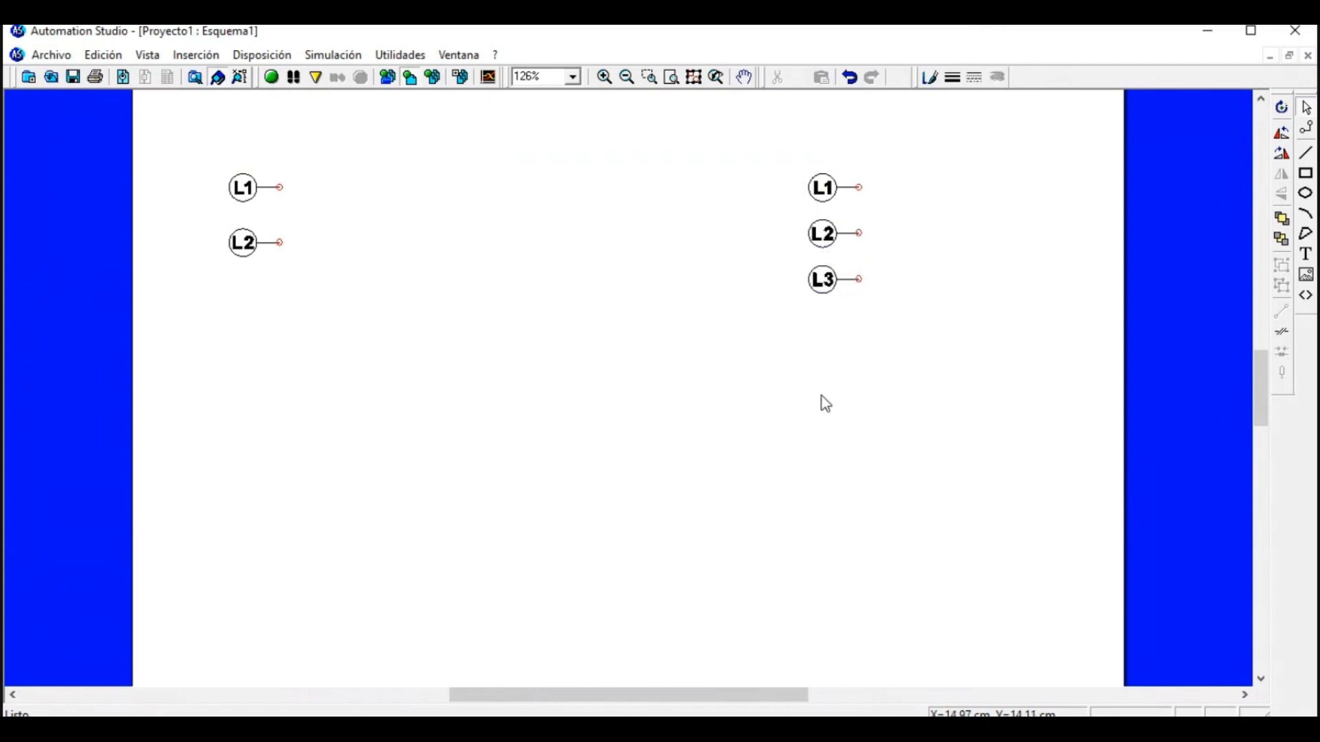
# Spread the left-hand supply terminals apart, moving L2 to the lower part of the sheet and L1 slightly up.
pyautogui.moveTo(245, 244); pyautogui.dragTo(263, 647)
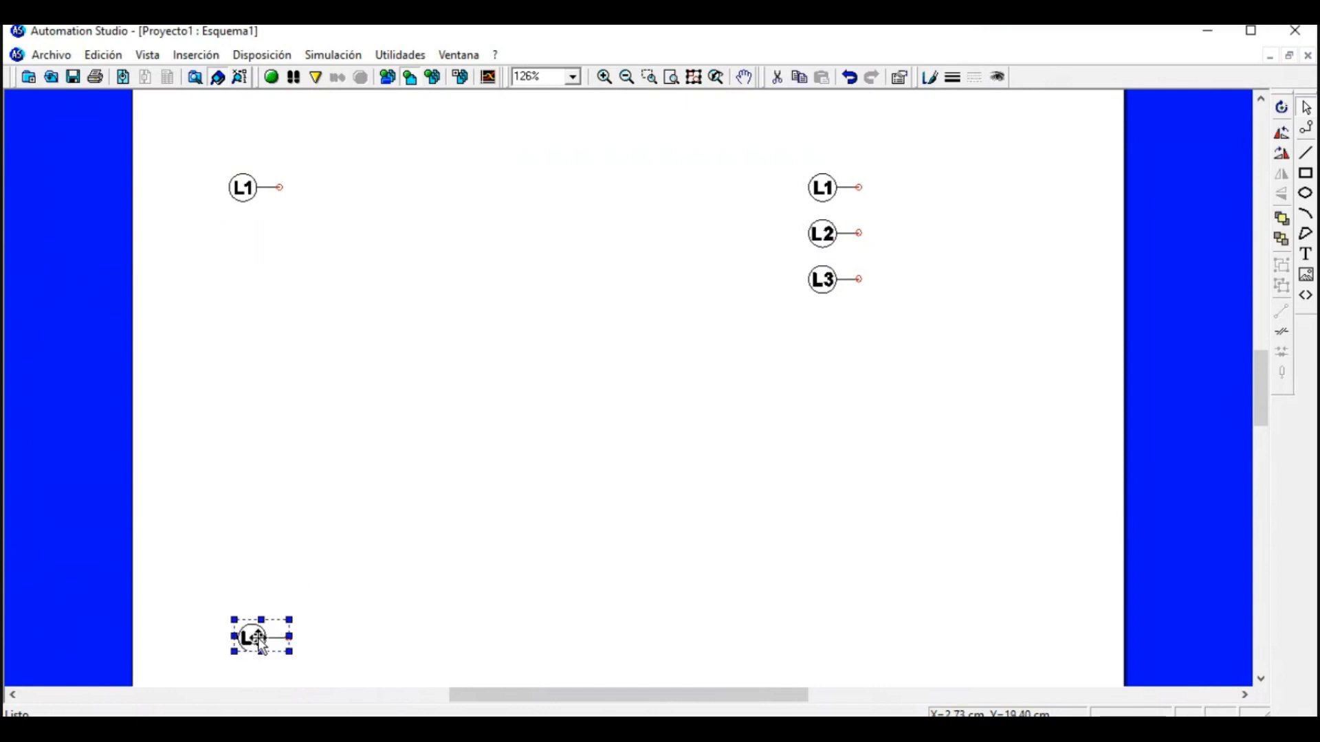
pyautogui.moveTo(238, 194); pyautogui.dragTo(229, 156)
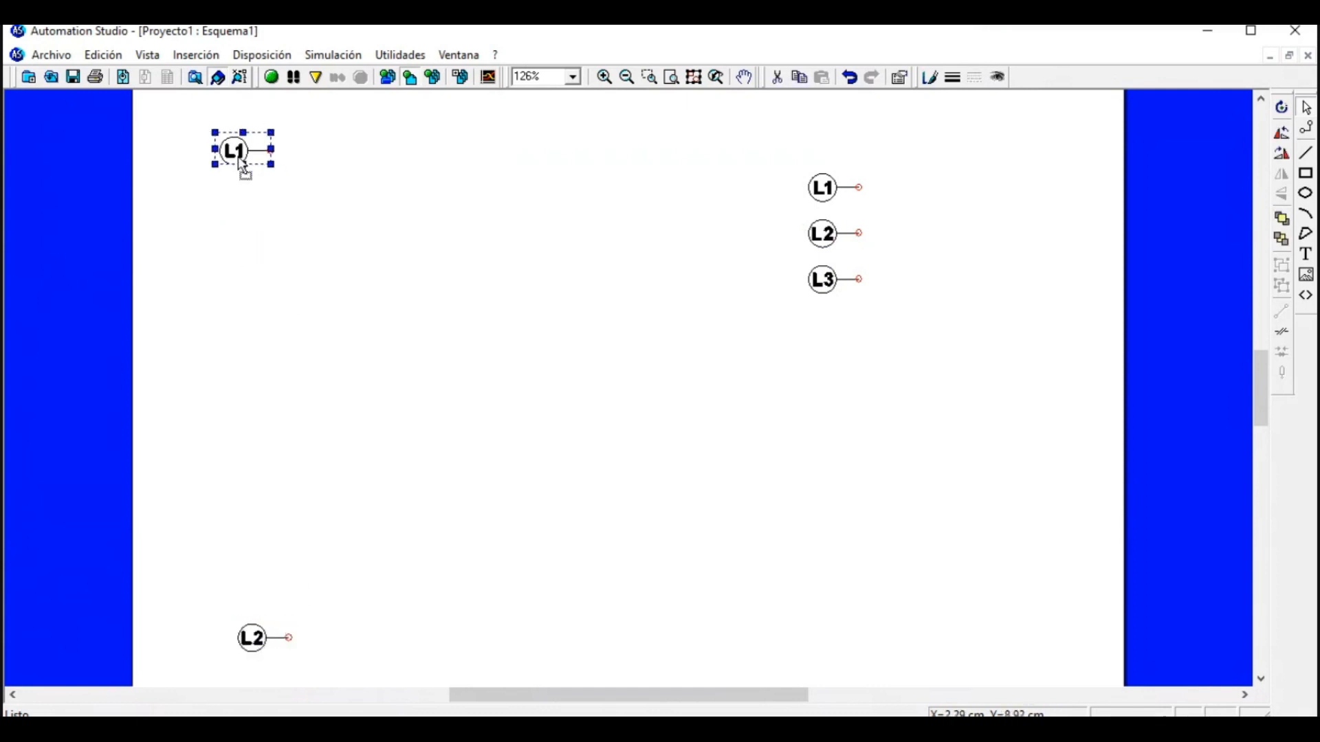
pyautogui.click(323, 319)
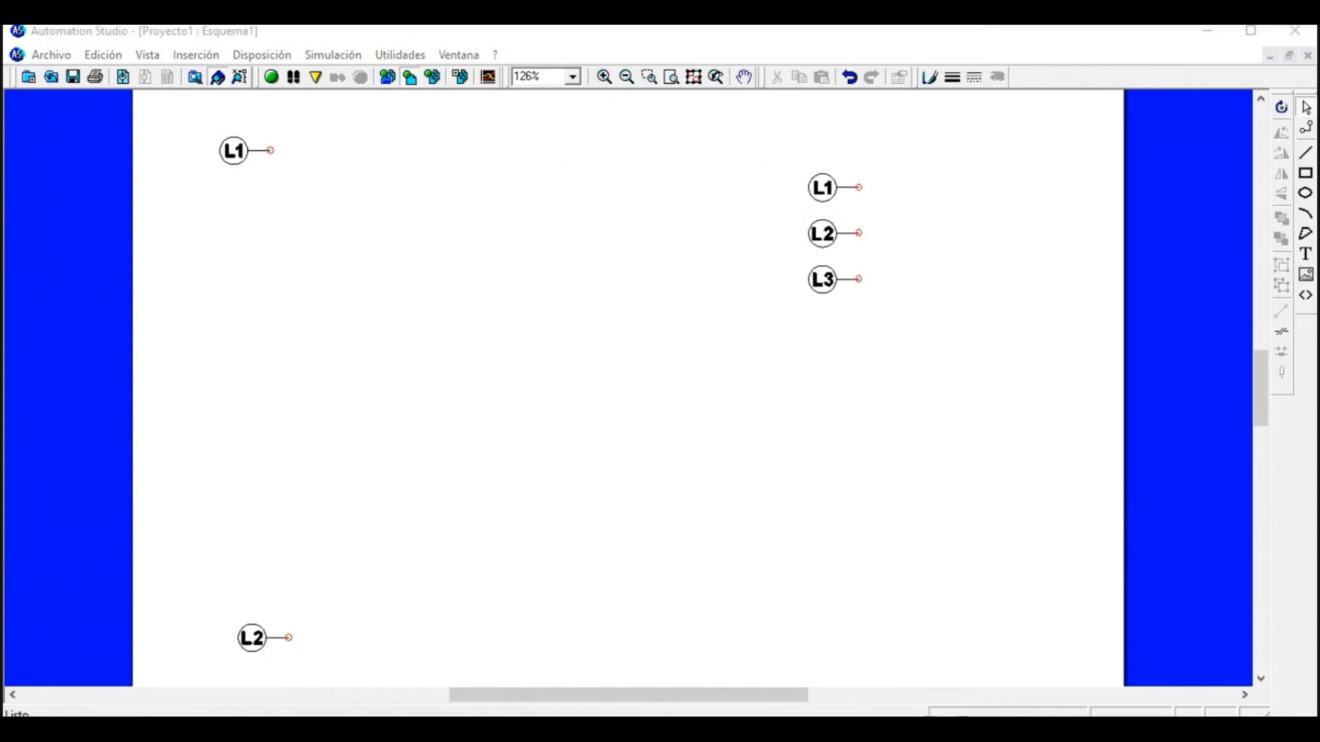
# Place a normally open pushbutton below the left L1 terminal, label it PON and position the label beside the symbol.
pyautogui.moveTo(96, 412); pyautogui.dragTo(269, 320)
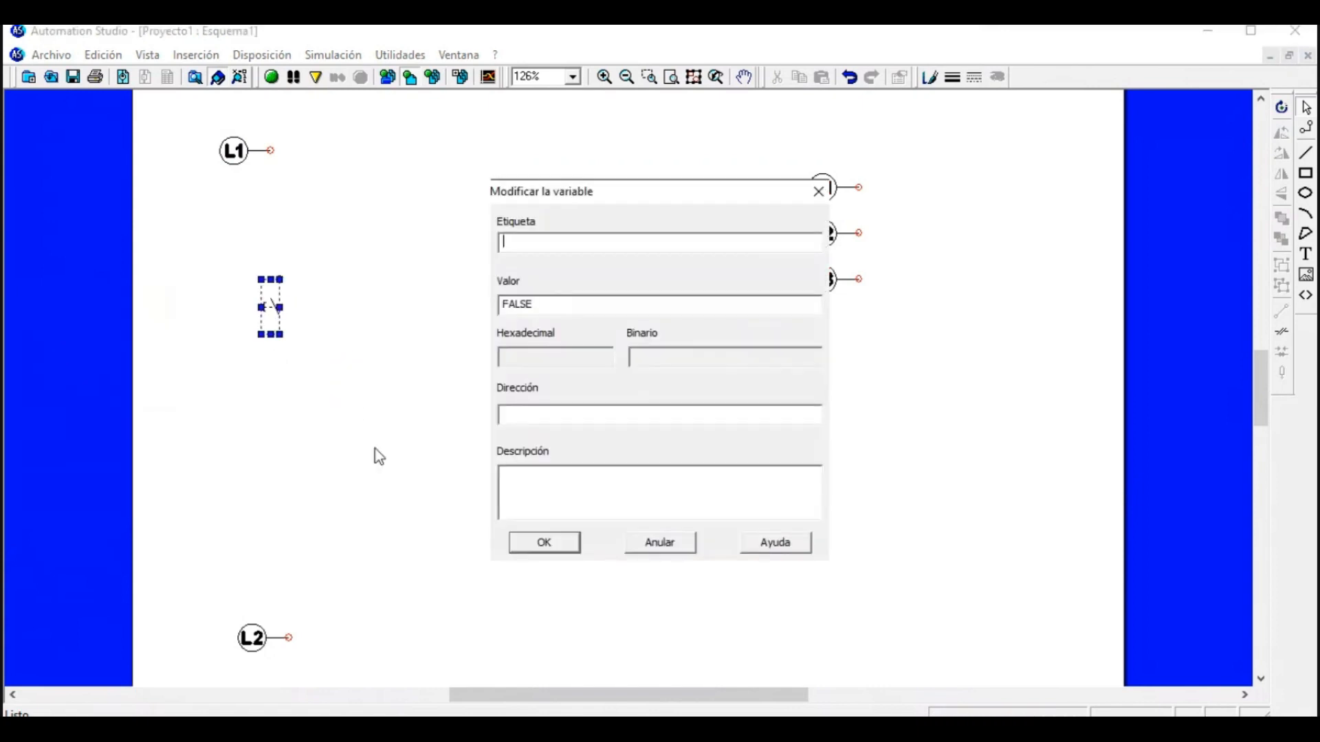
pyautogui.write('pon')
pyautogui.press('BackSpace')
pyautogui.press('BackSpace')
pyautogui.press('BackSpace')
pyautogui.write('PON')
pyautogui.click(543, 543)
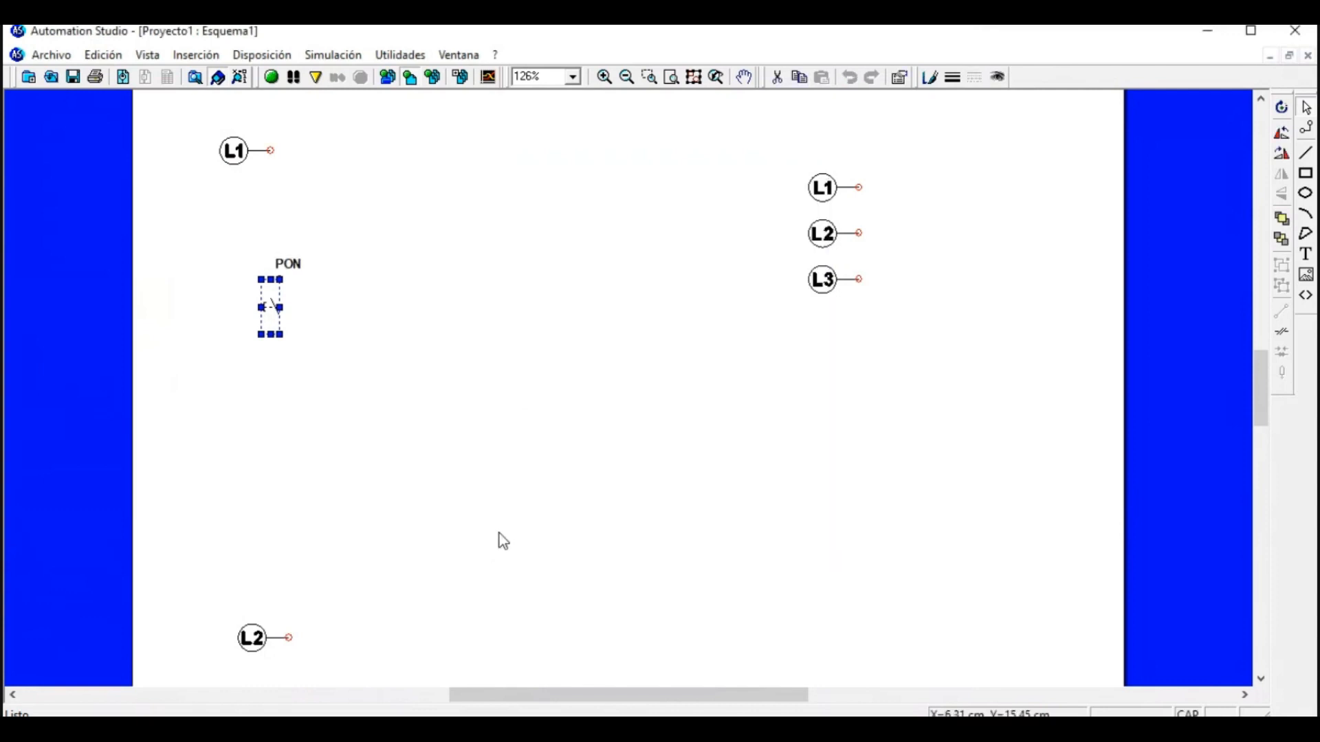
pyautogui.click(389, 350)
pyautogui.moveTo(299, 263); pyautogui.dragTo(313, 305)
pyautogui.click(370, 393)
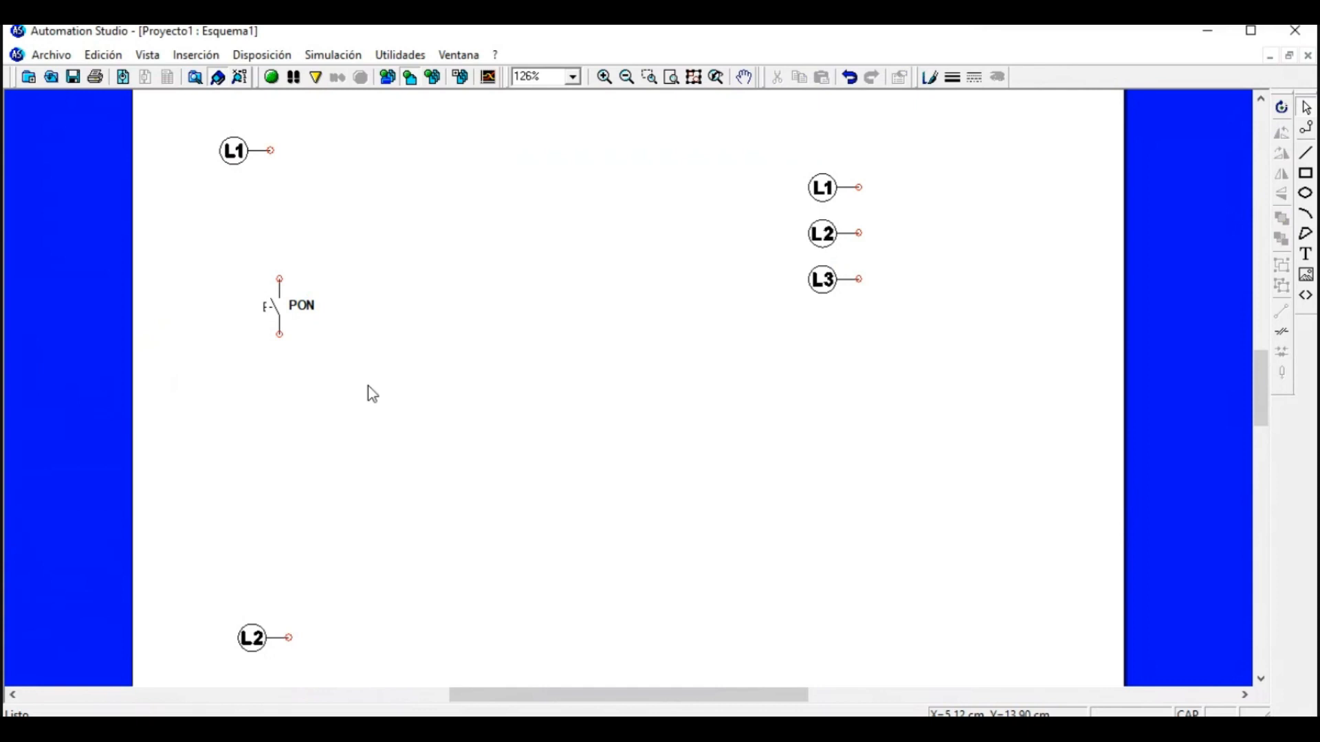
# Place a normally closed pushbutton between L1 and the PON pushbutton and label it POFF.
pyautogui.hotkey('alt', 'Tab')
pyautogui.moveTo(13, 481); pyautogui.dragTo(280, 232)
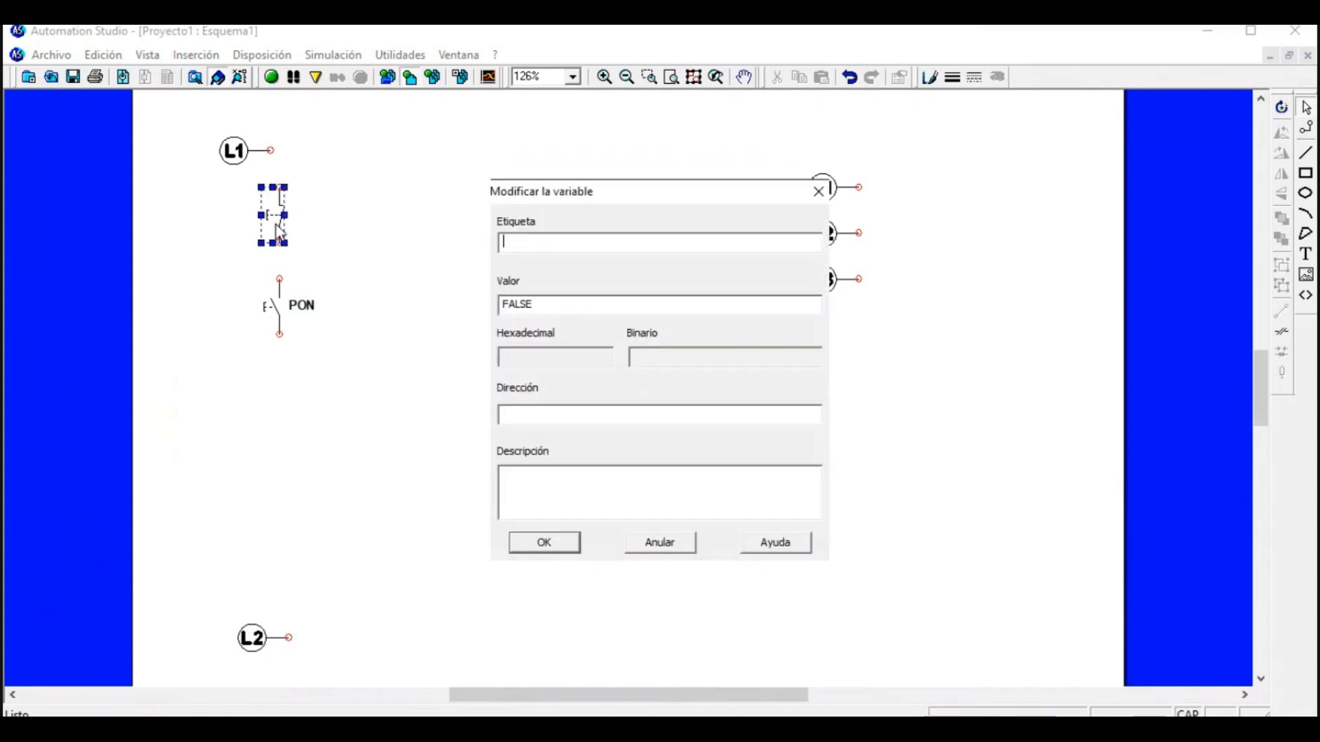
pyautogui.write('POFF')
pyautogui.click(545, 543)
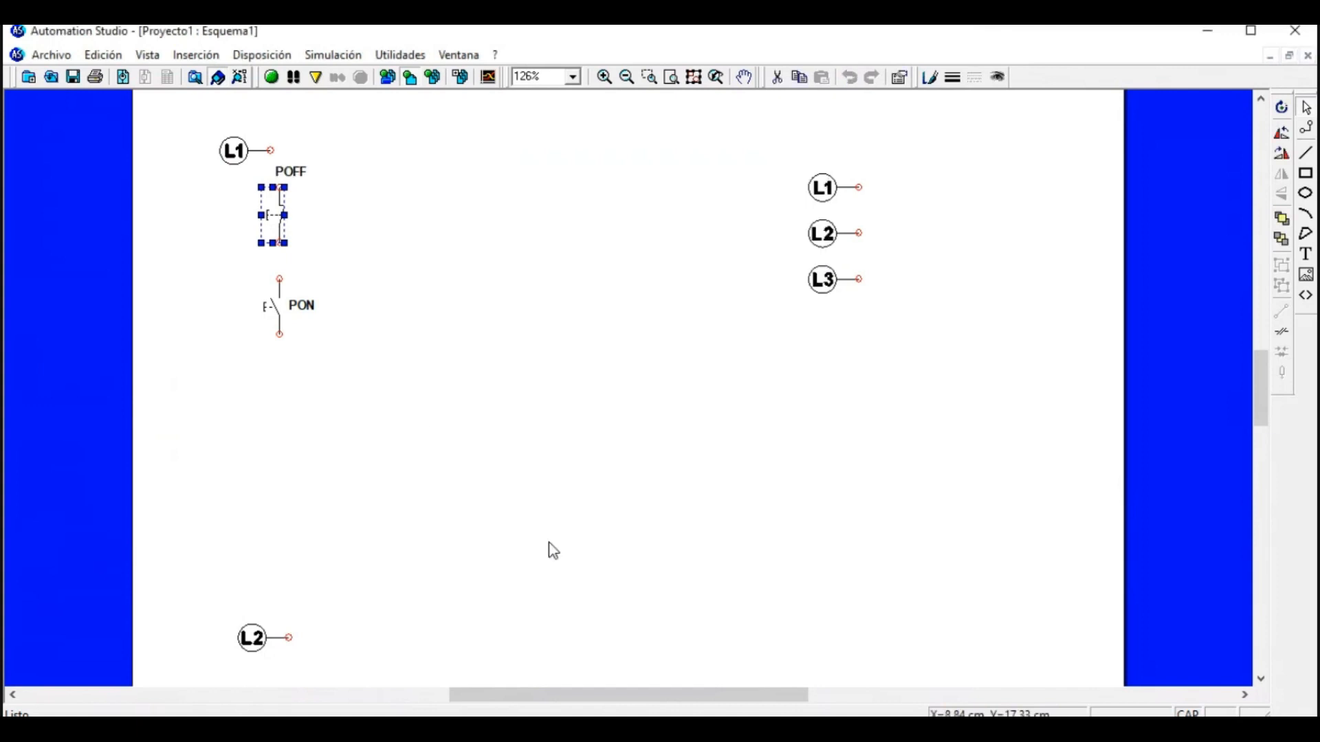
# Position the POFF label beside its symbol and wire L1 through POFF to the upper terminal of PON.
pyautogui.moveTo(292, 173)
pyautogui.mouseDown()
pyautogui.moveTo(321, 227)
pyautogui.moveTo(317, 216)
pyautogui.moveTo(277, 275)
pyautogui.mouseUp()
pyautogui.click(394, 287)
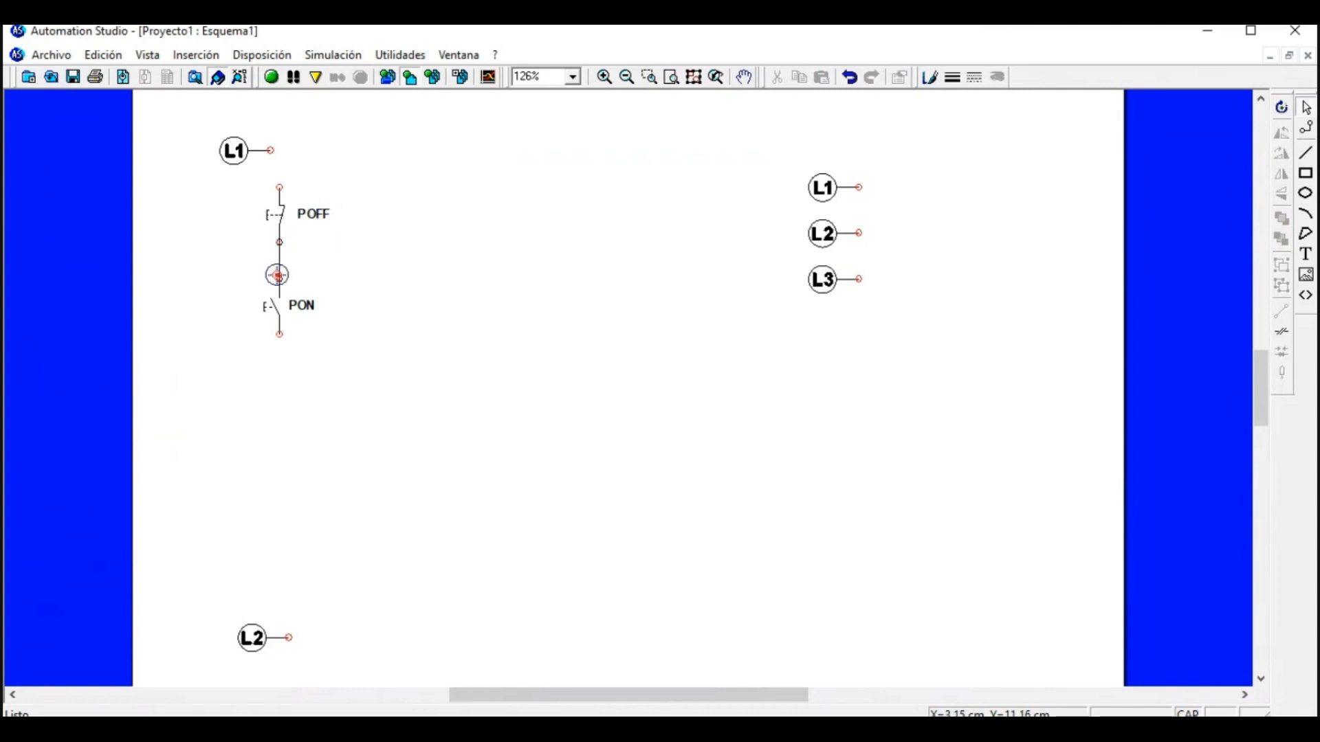
pyautogui.moveTo(279, 187); pyautogui.dragTo(271, 150)
# Place a relay coil above the lower L2 terminal, label it KMOTOR and position the label beside the coil.
pyautogui.click(231, 730)
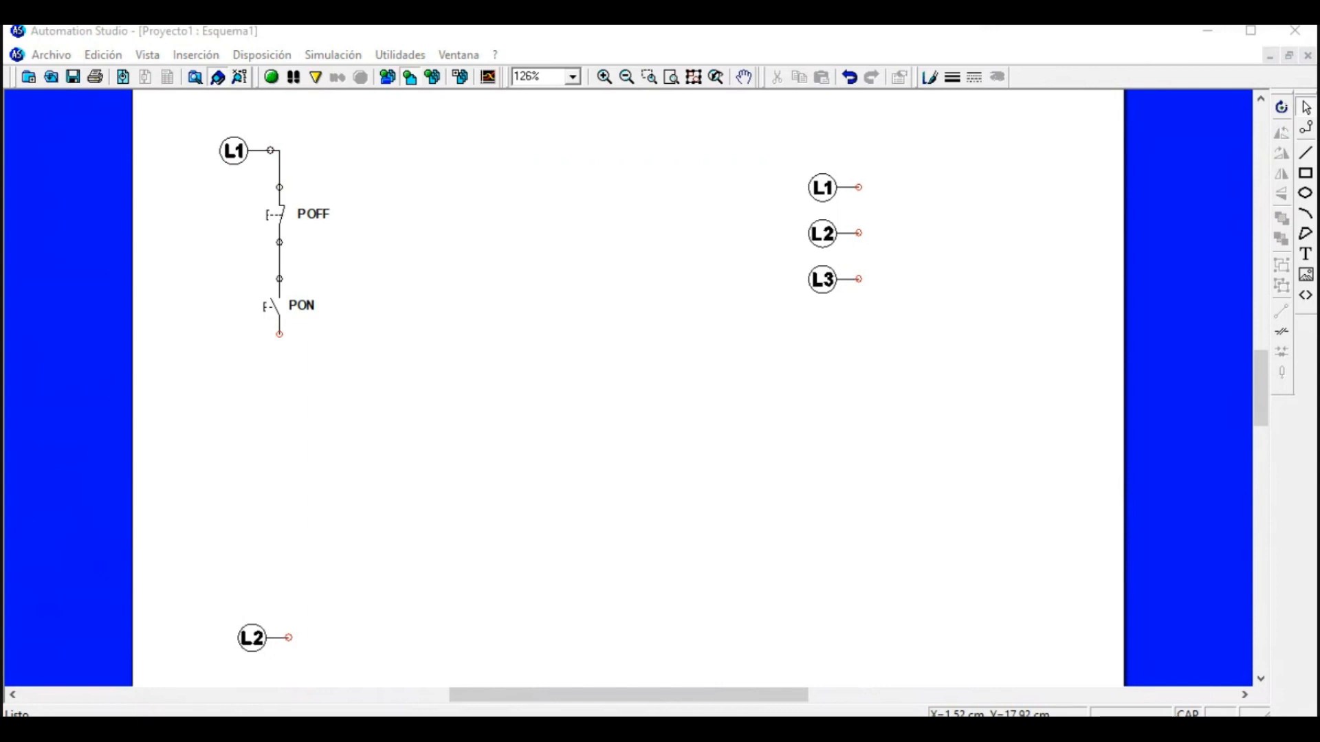
pyautogui.moveTo(97, 462); pyautogui.dragTo(282, 555)
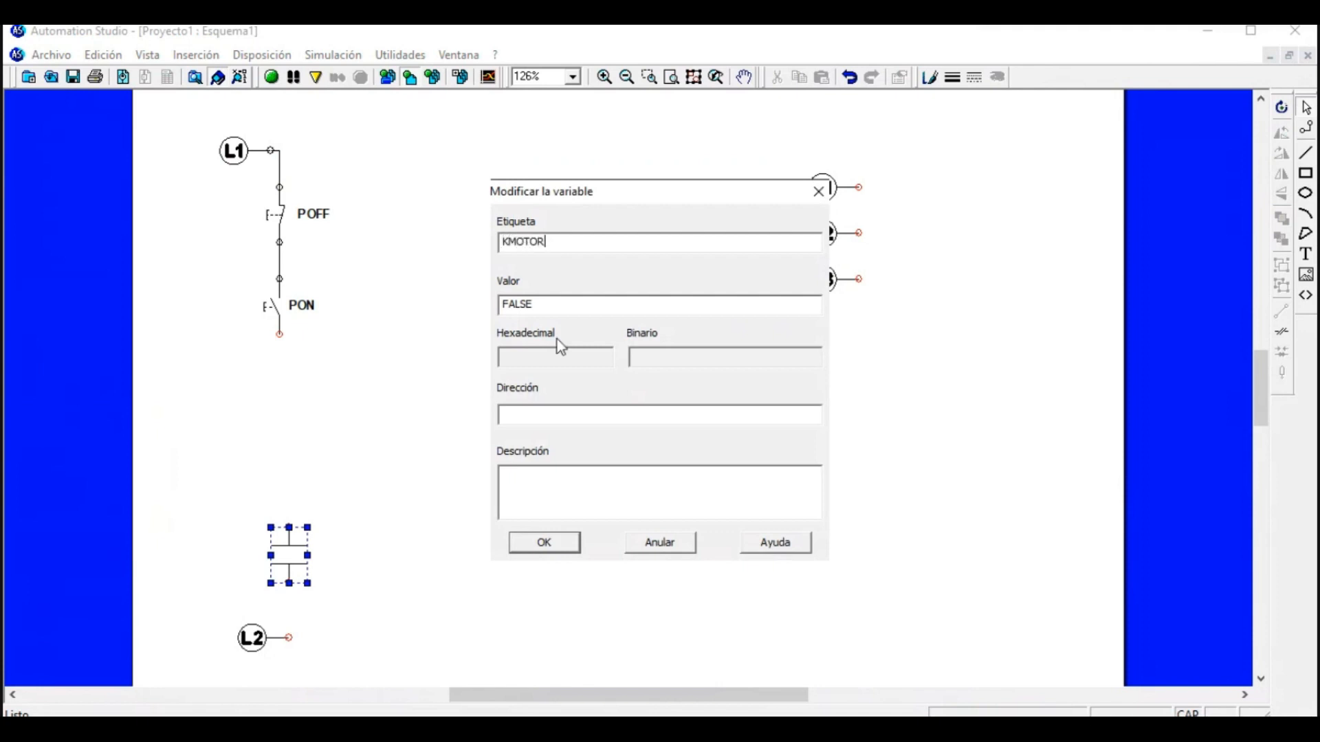
pyautogui.click(535, 552)
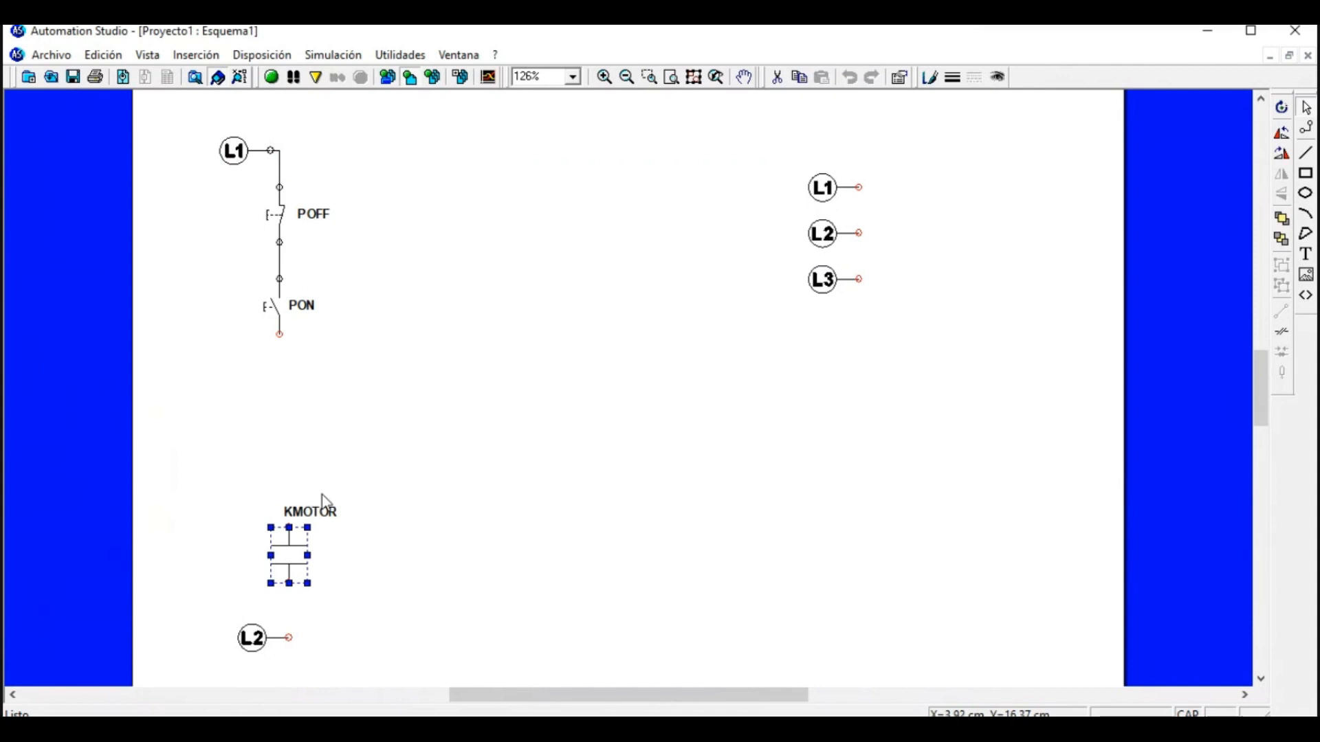
pyautogui.moveTo(318, 512); pyautogui.dragTo(359, 556)
pyautogui.click(364, 465)
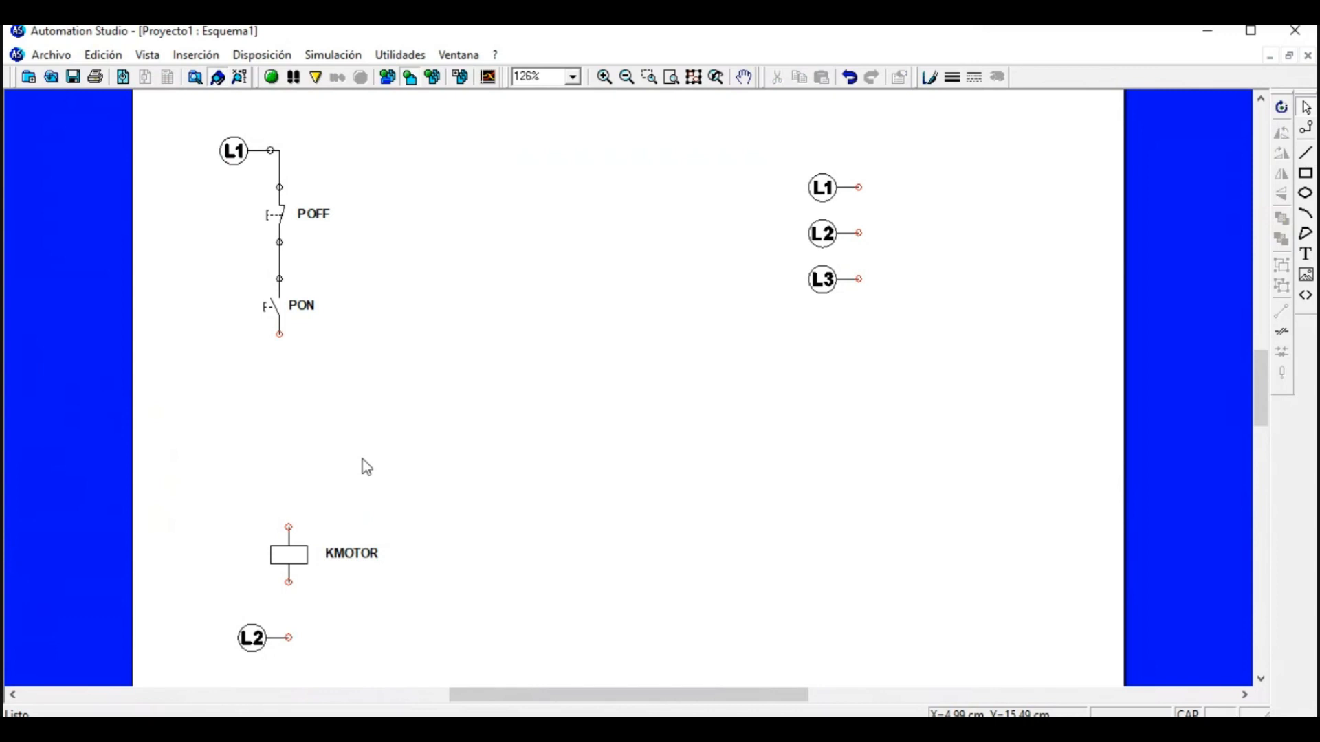
# Shift the KMOTOR coil to the right and place a second coil labelled KRUN in its former position above L2.
pyautogui.moveTo(295, 558); pyautogui.dragTo(377, 561)
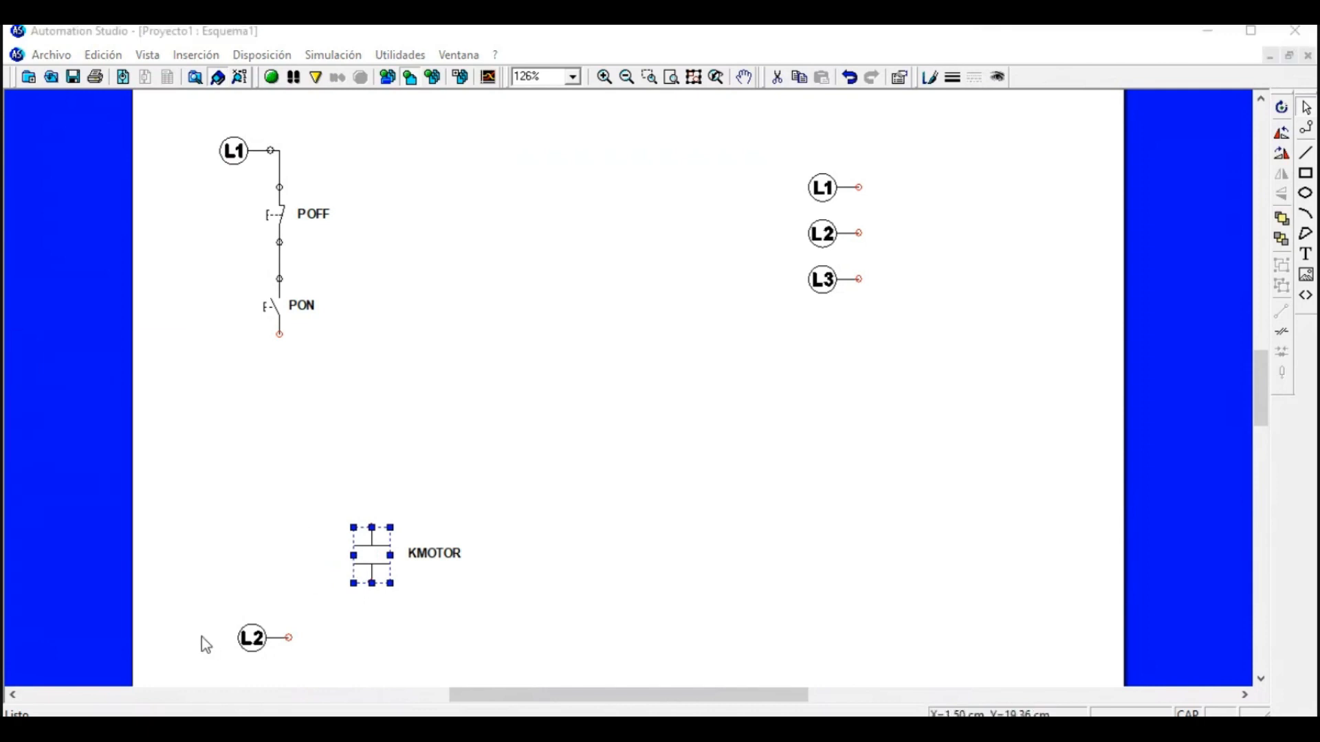
pyautogui.moveTo(202, 637); pyautogui.dragTo(303, 571)
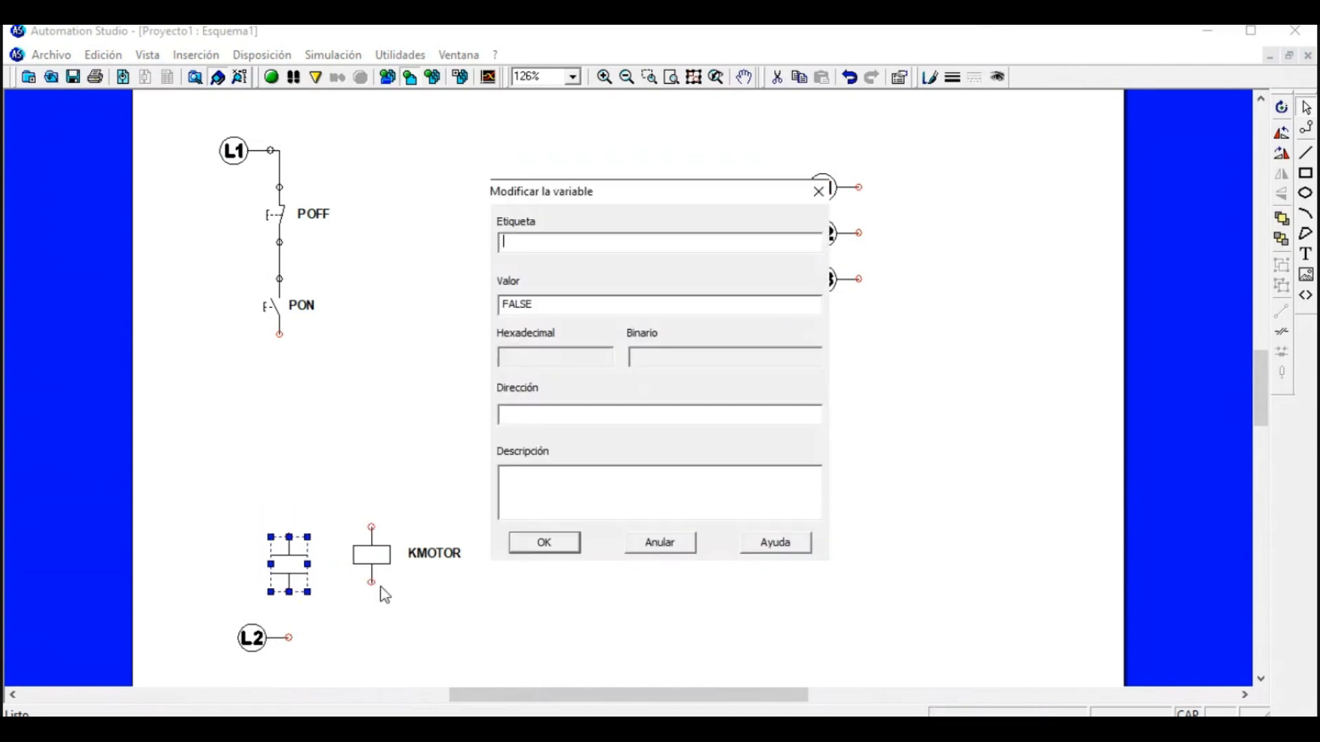
pyautogui.write('KRUN')
pyautogui.click(538, 545)
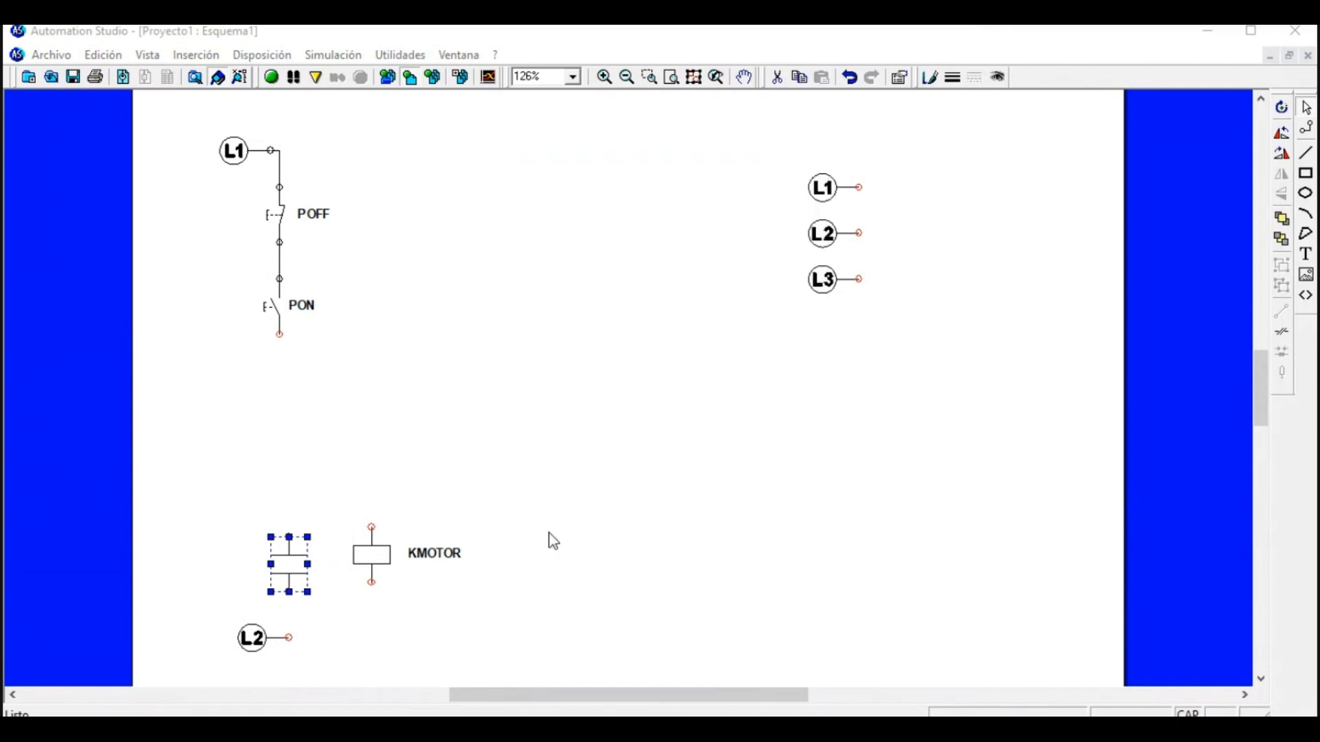
# Arrange the coils level with each other, with the KRUN label beside its coil and KMOTOR spaced farther to the right.
pyautogui.moveTo(378, 556); pyautogui.dragTo(406, 556)
pyautogui.click(476, 534)
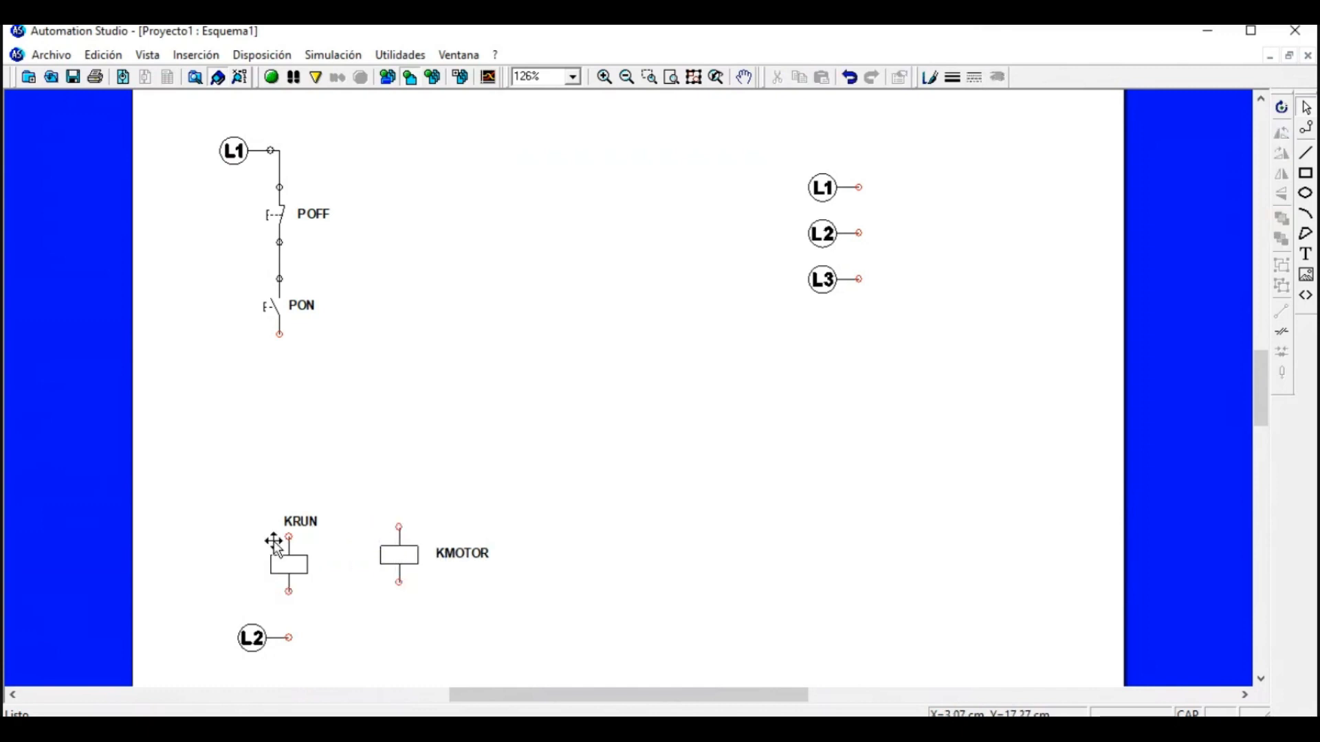
pyautogui.moveTo(301, 522); pyautogui.dragTo(296, 550)
pyautogui.click(369, 627)
pyautogui.moveTo(397, 560); pyautogui.dragTo(398, 552)
pyautogui.click(531, 496)
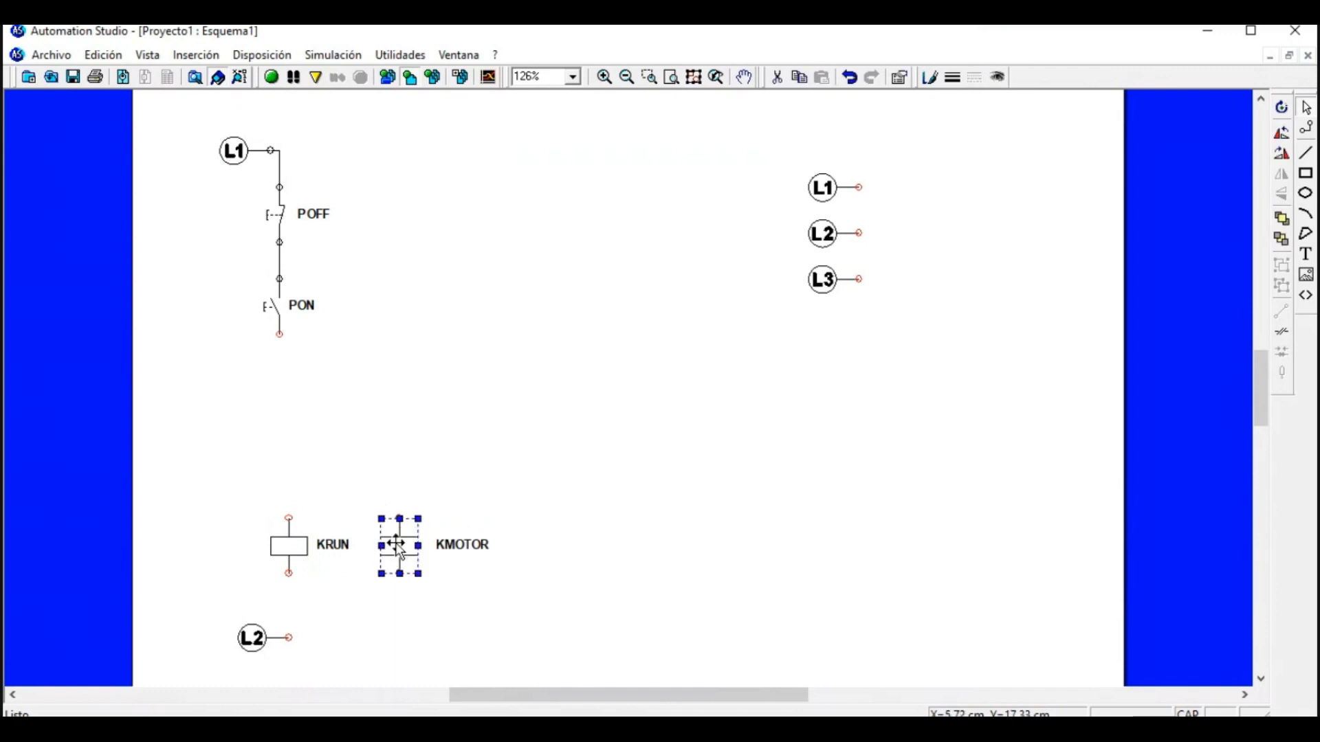
pyautogui.click(508, 478)
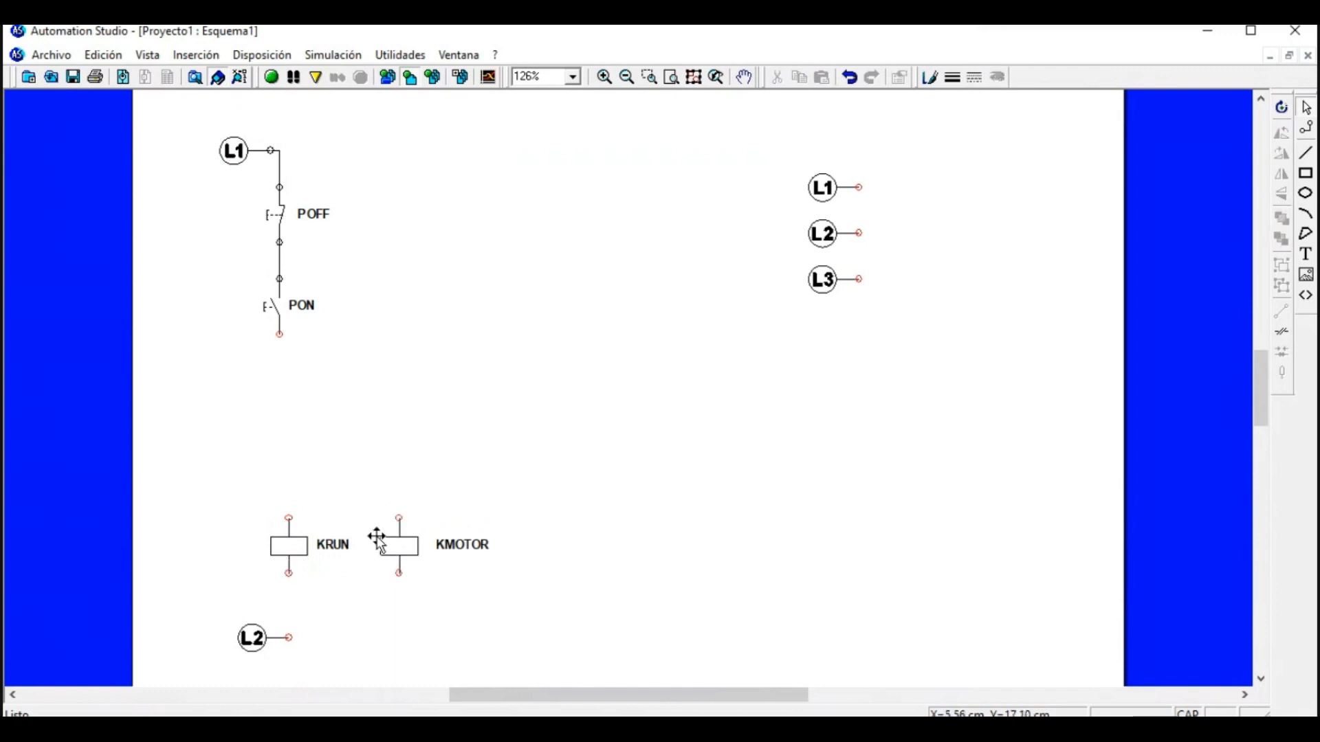
pyautogui.moveTo(395, 548); pyautogui.dragTo(451, 548)
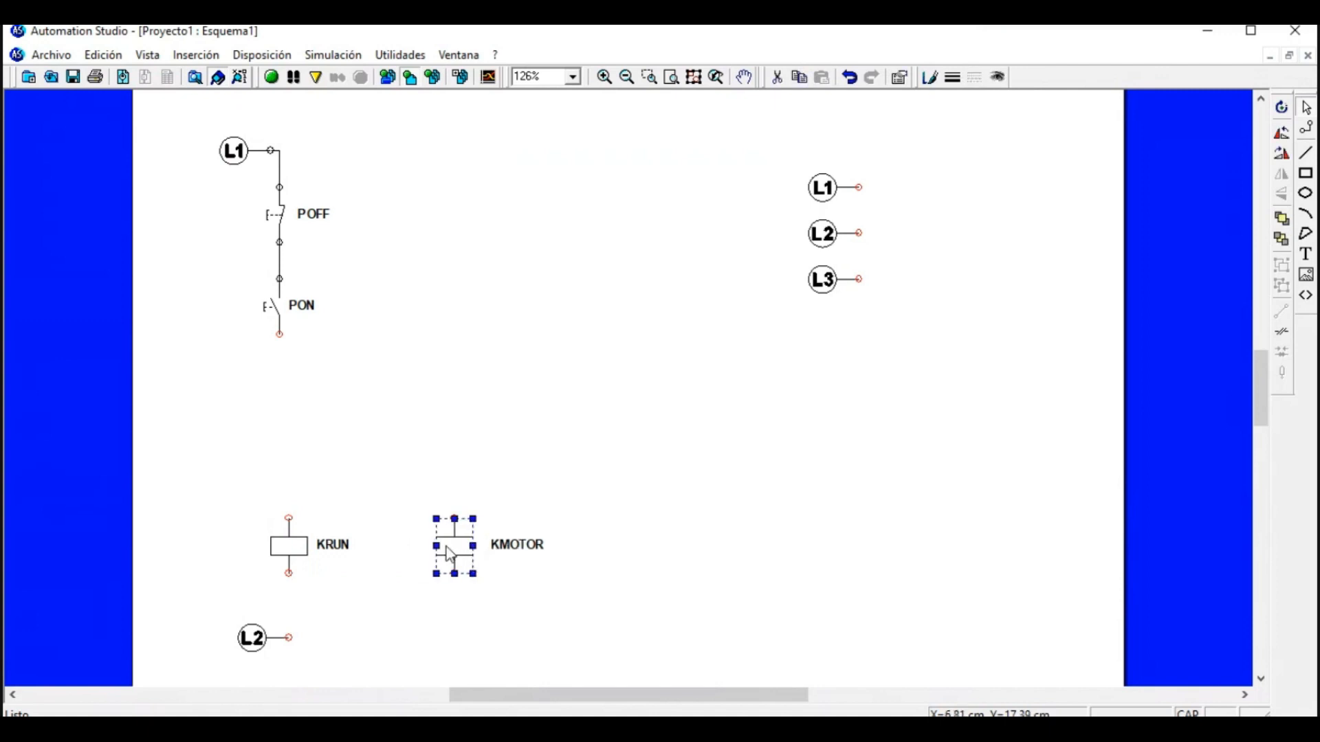
pyautogui.click(588, 459)
# Wire the lower terminal of the KRUN coil to L2 and its upper terminal to the lower terminal of PON.
pyautogui.moveTo(288, 573); pyautogui.dragTo(289, 638)
pyautogui.click(289, 638)
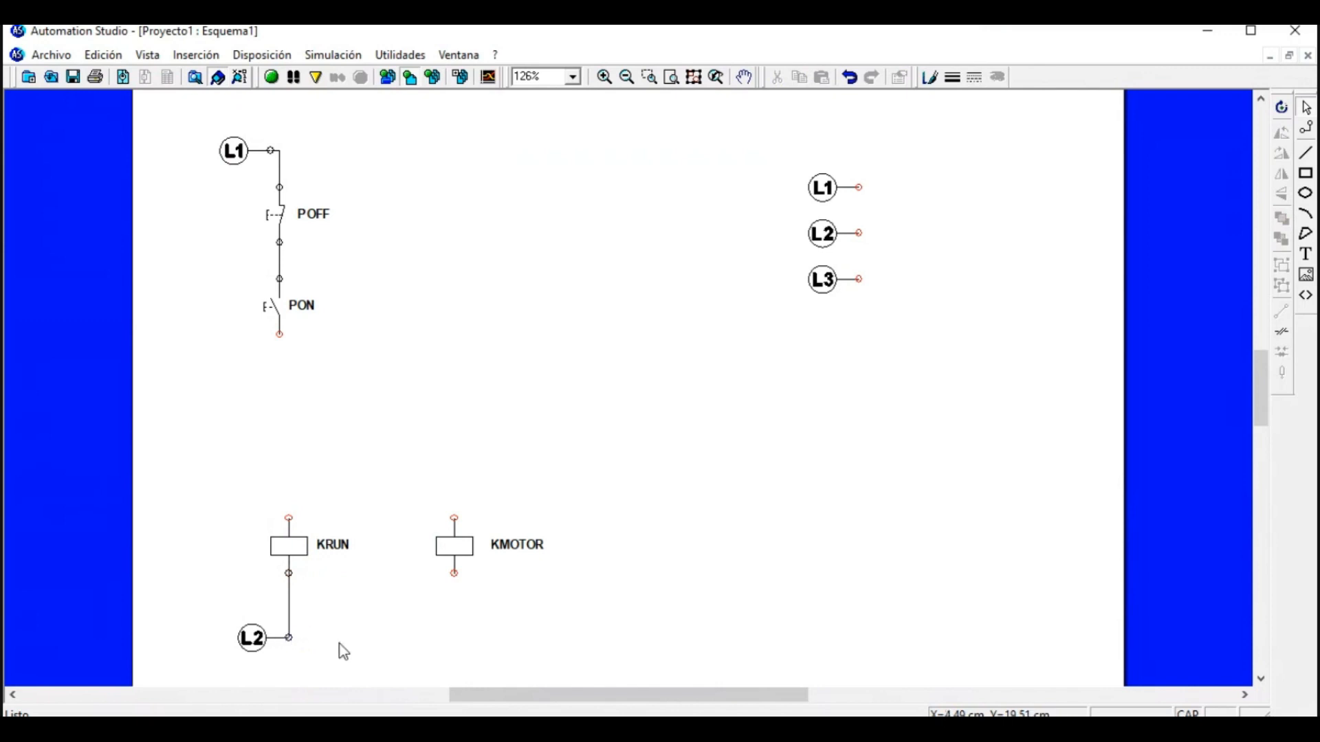
pyautogui.click(289, 517)
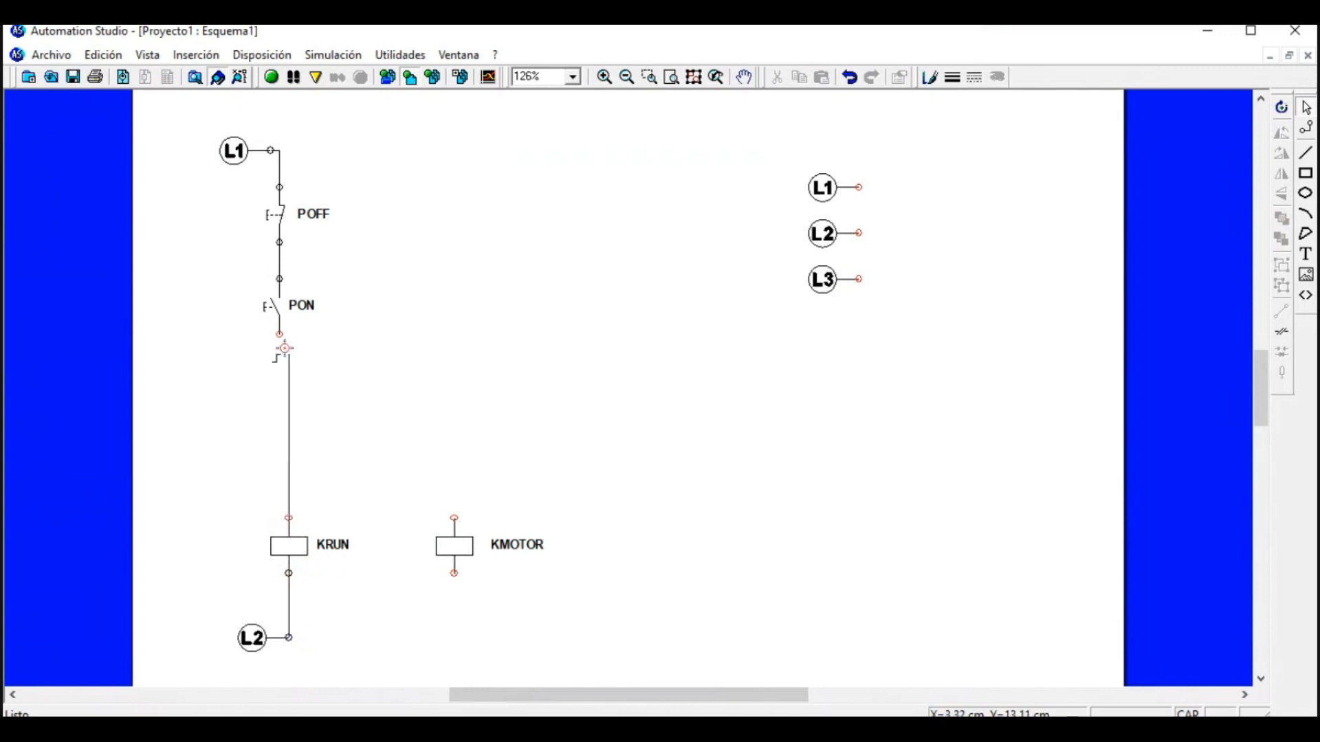
pyautogui.click(278, 334)
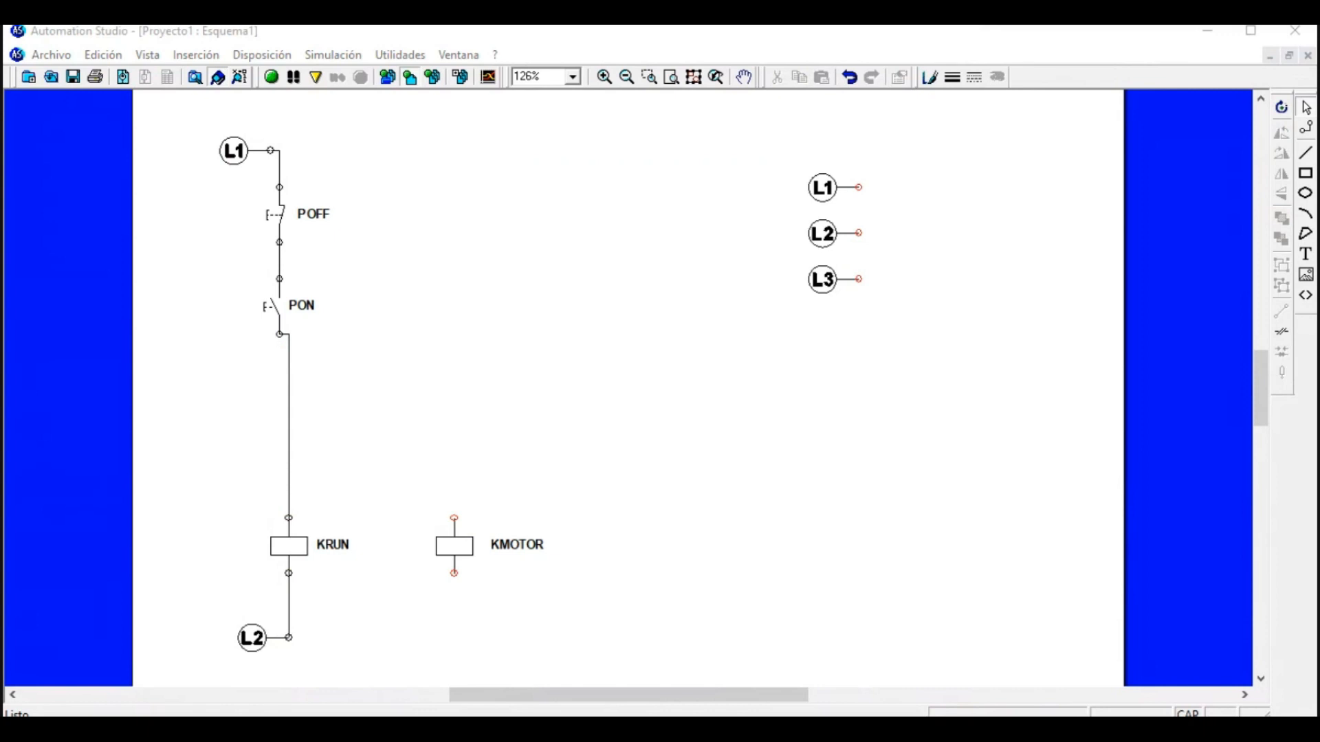
# Place a normally open contact beside PON, link it to the KRUN coil variable and position its label beside the contact.
pyautogui.moveTo(3, 323); pyautogui.dragTo(365, 323)
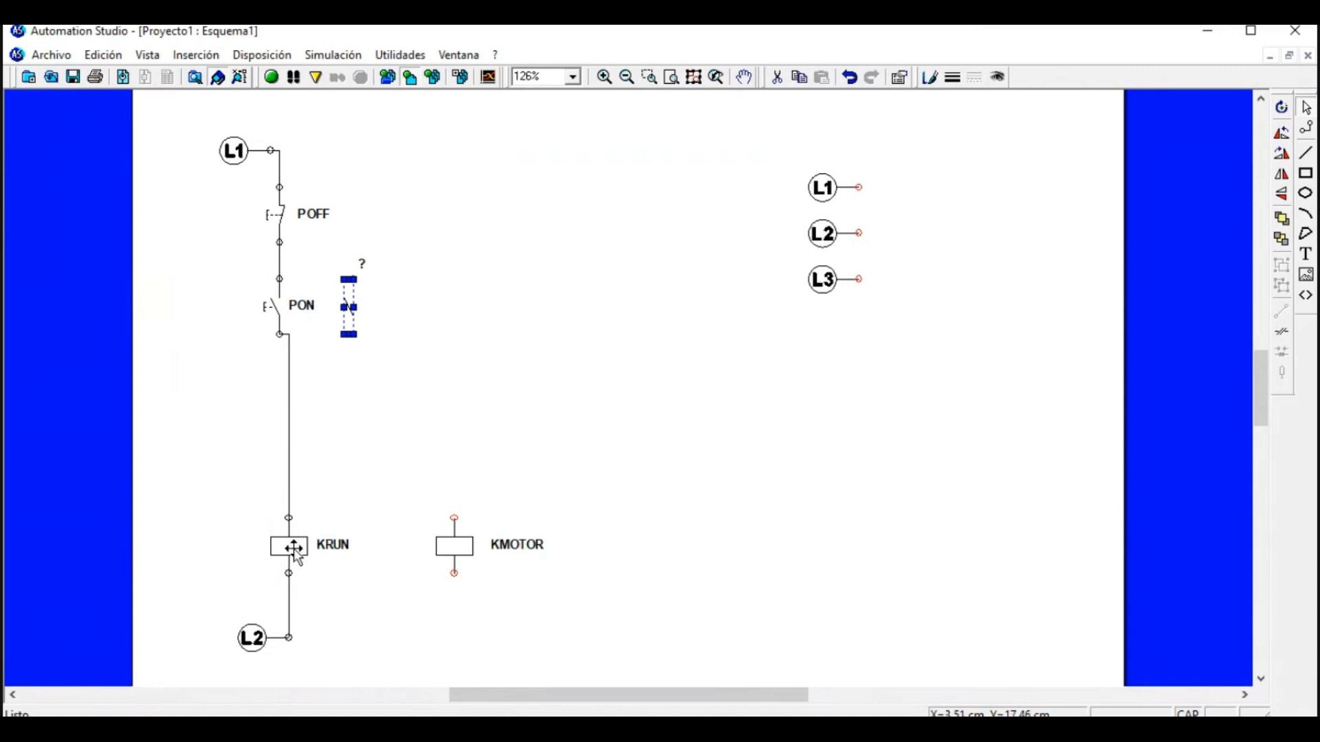
pyautogui.doubleClick(350, 324)
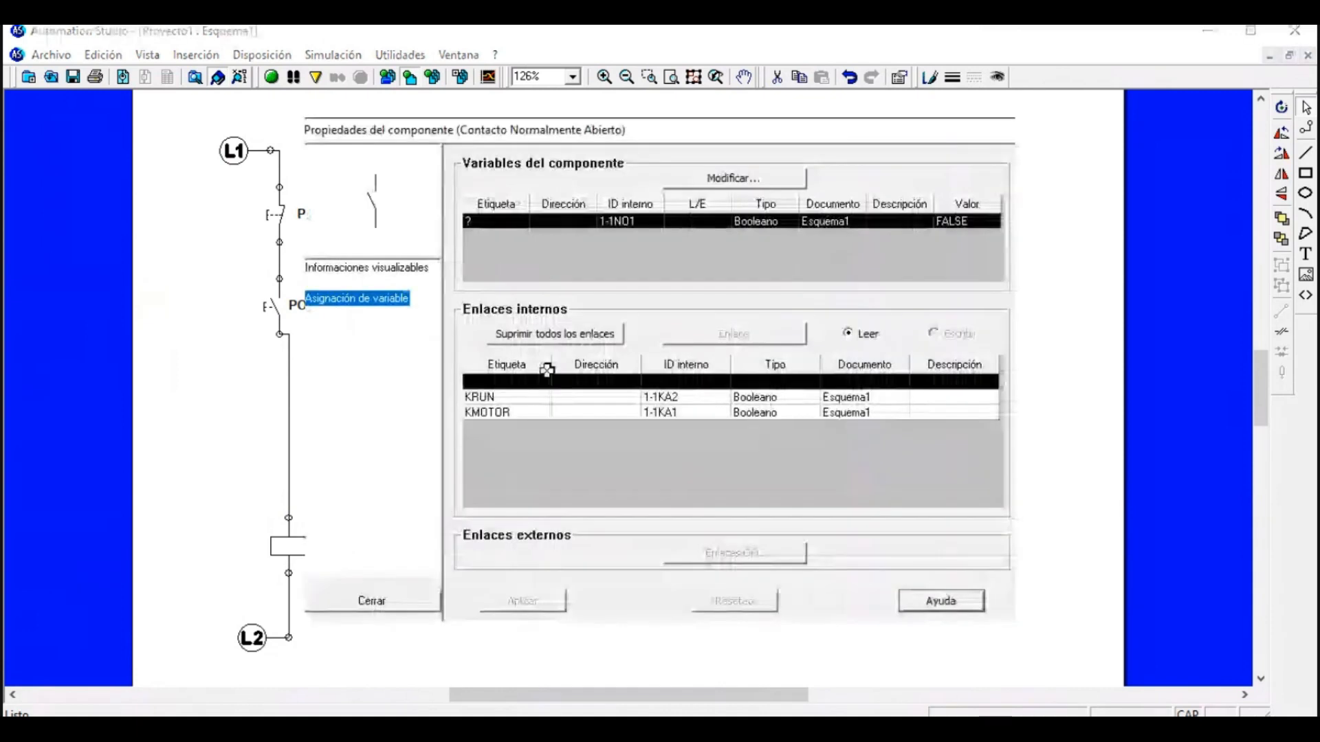
pyautogui.click(521, 398)
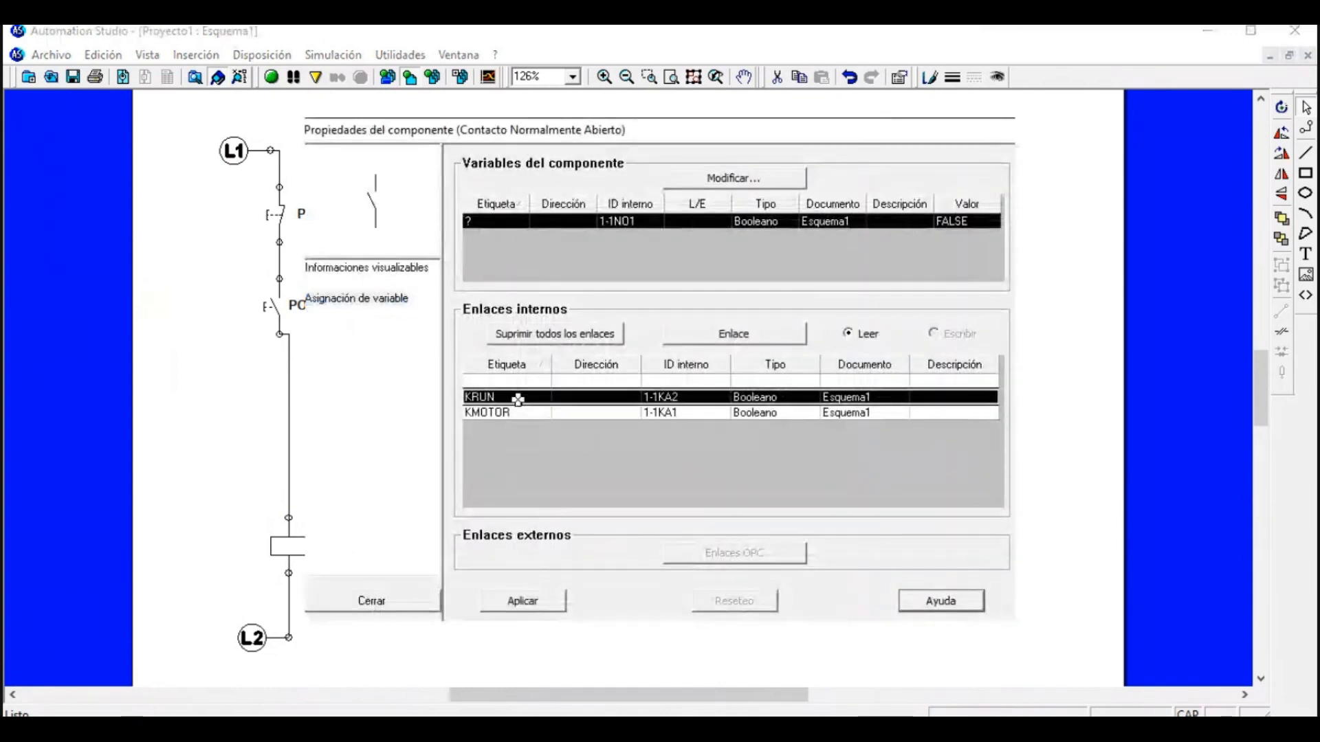
pyautogui.click(525, 609)
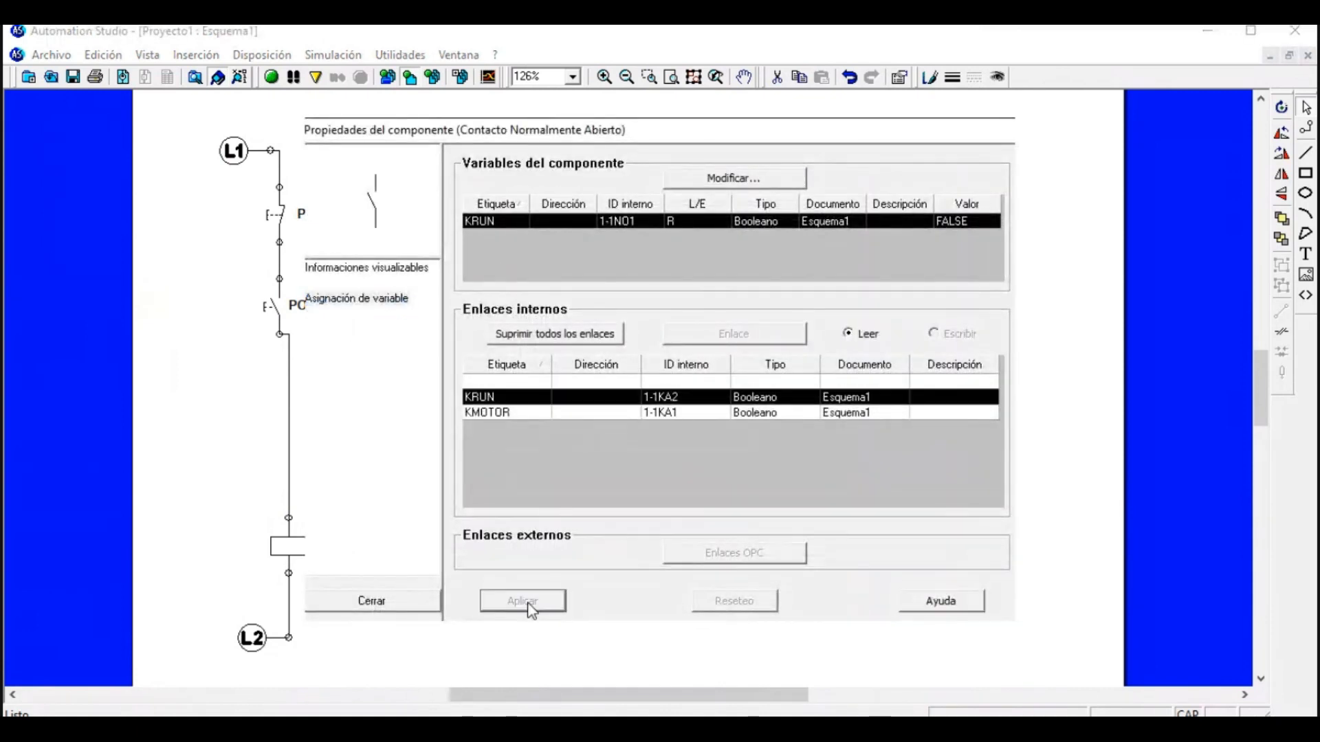
pyautogui.click(396, 607)
pyautogui.click(461, 406)
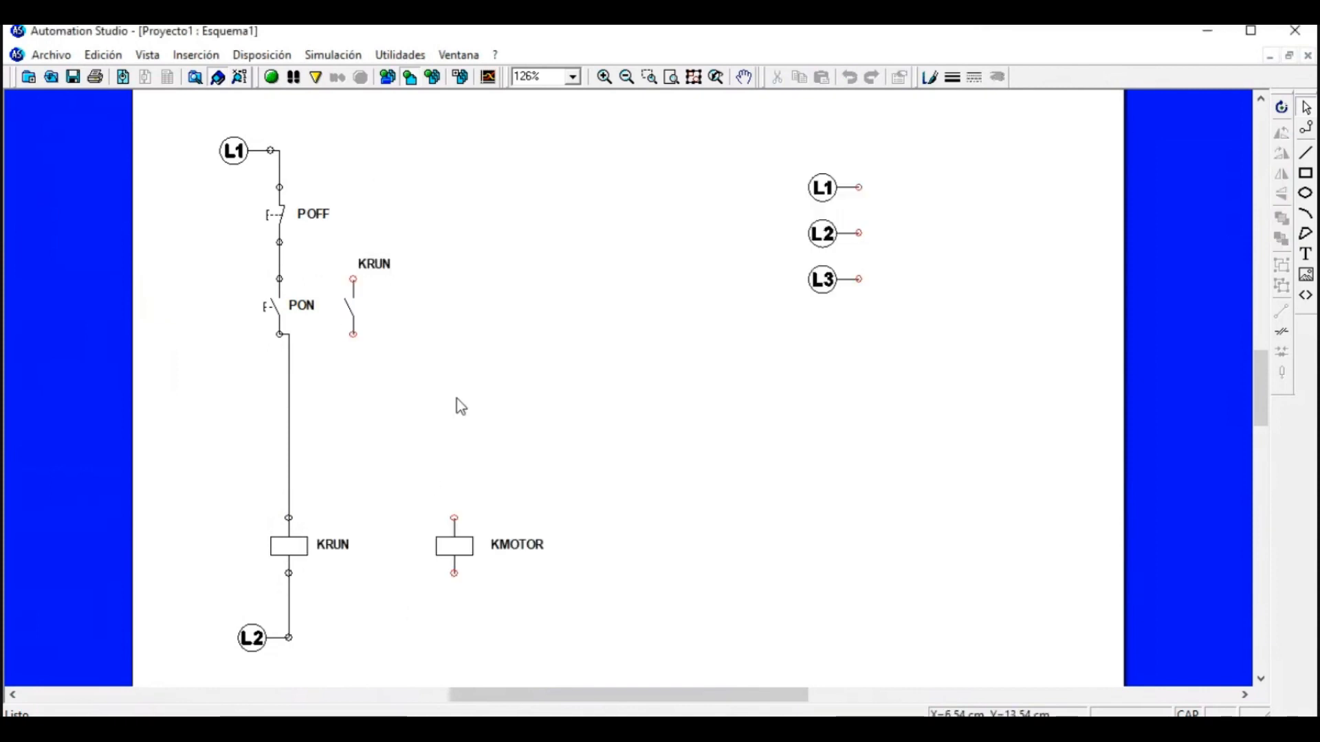
pyautogui.click(381, 264)
pyautogui.moveTo(381, 264); pyautogui.dragTo(389, 306)
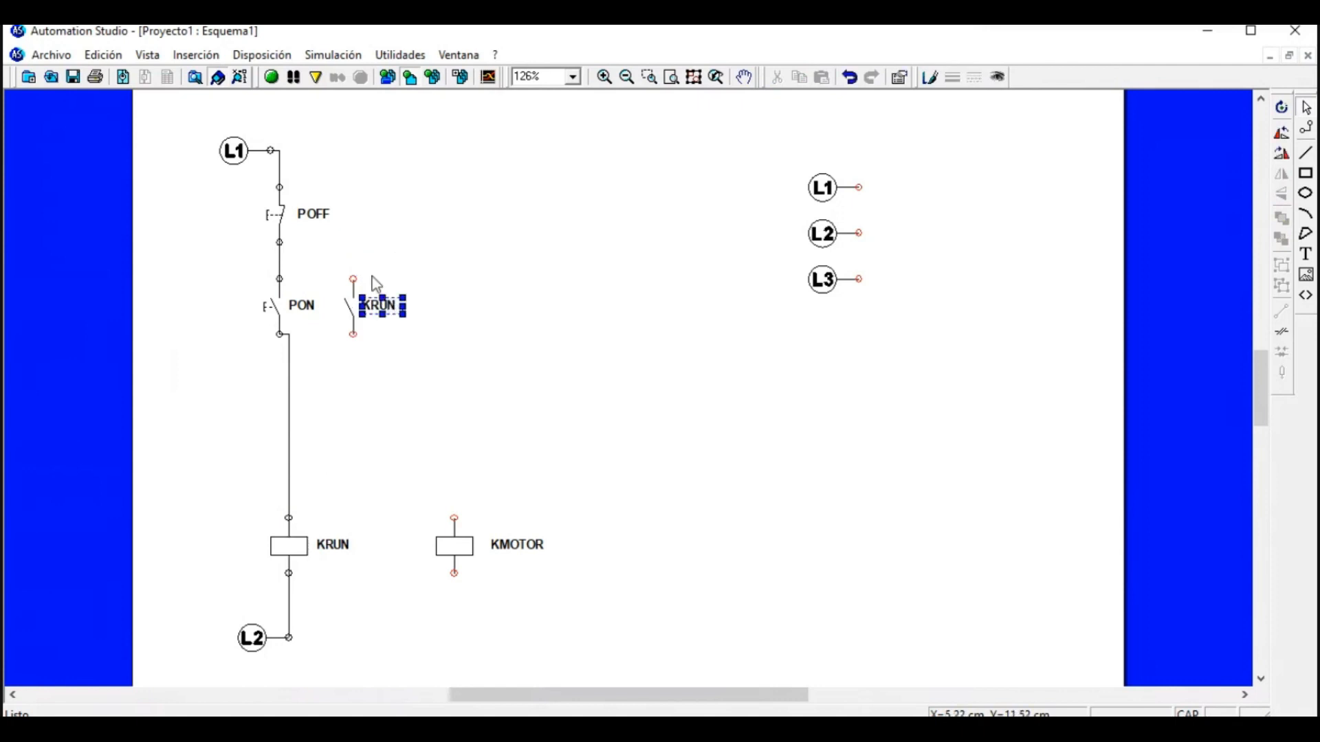
# Wire the KRUN contact in parallel with the PON pushbutton, joining its lower and upper terminals to the control line.
pyautogui.click(389, 380)
pyautogui.moveTo(354, 334); pyautogui.dragTo(289, 363)
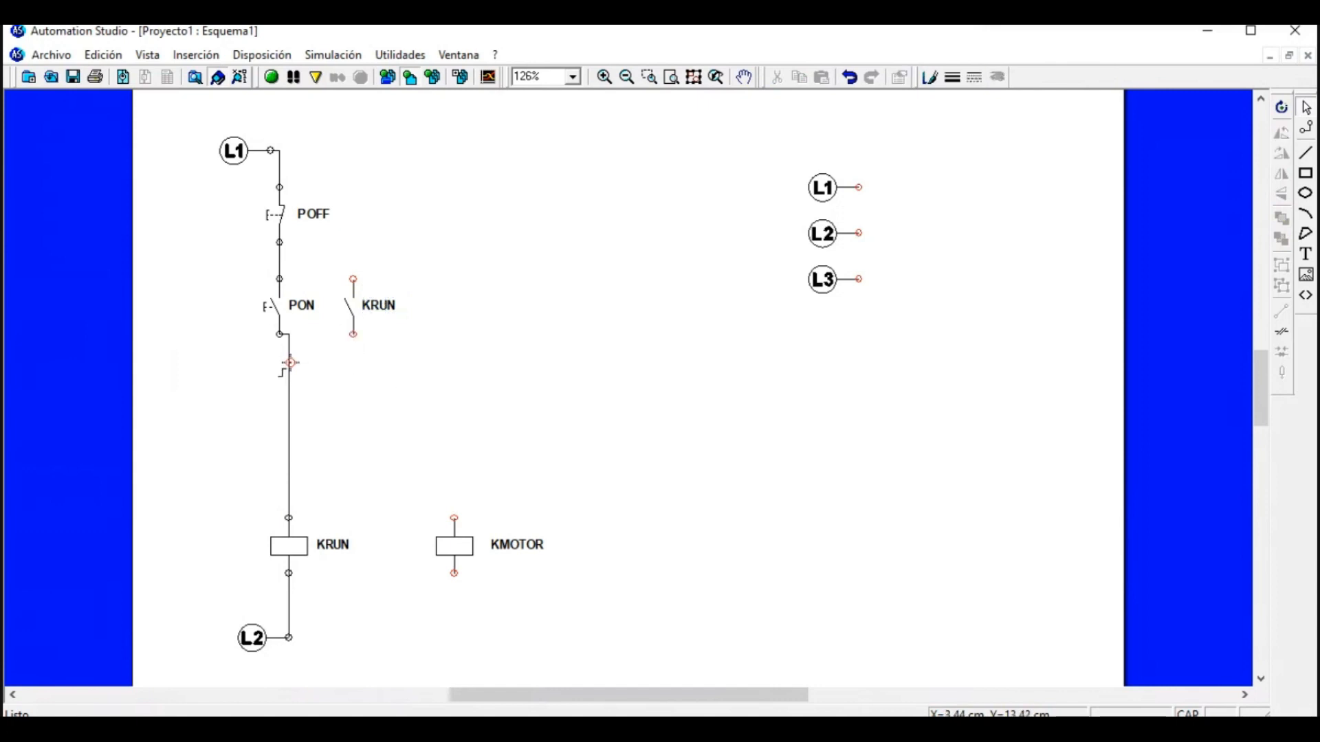
pyautogui.moveTo(353, 279); pyautogui.dragTo(279, 260)
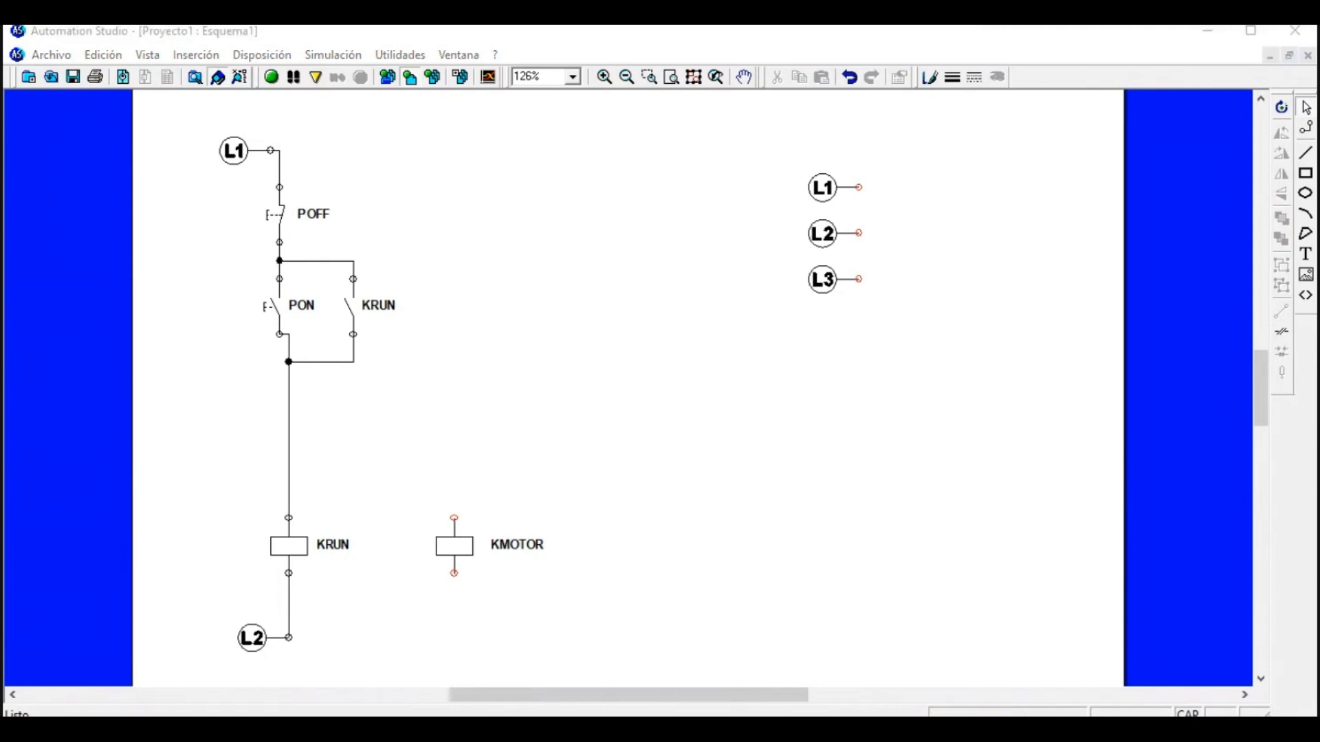
# Place an indicator light between the KRUN and KMOTOR coils and label it HRUN.
pyautogui.moveTo(95, 416); pyautogui.dragTo(383, 562)
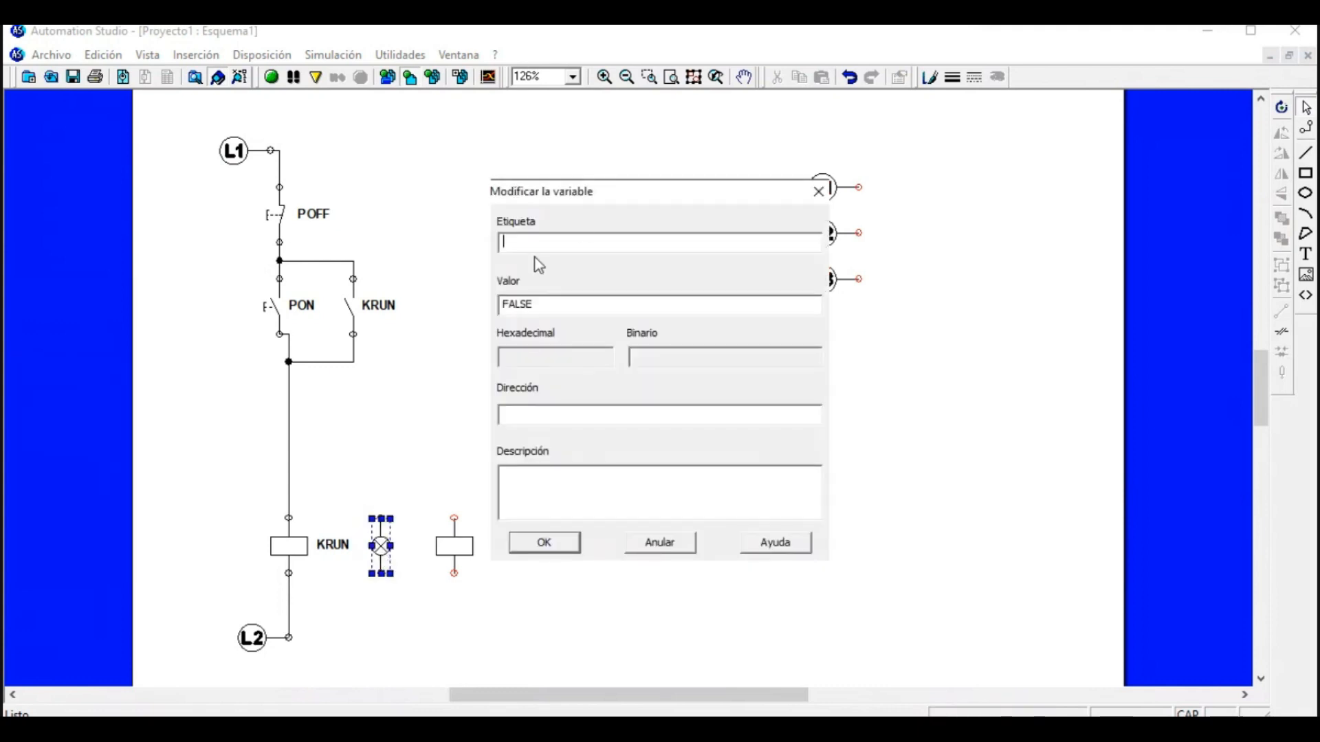
pyautogui.write('HRUN')
pyautogui.click(557, 549)
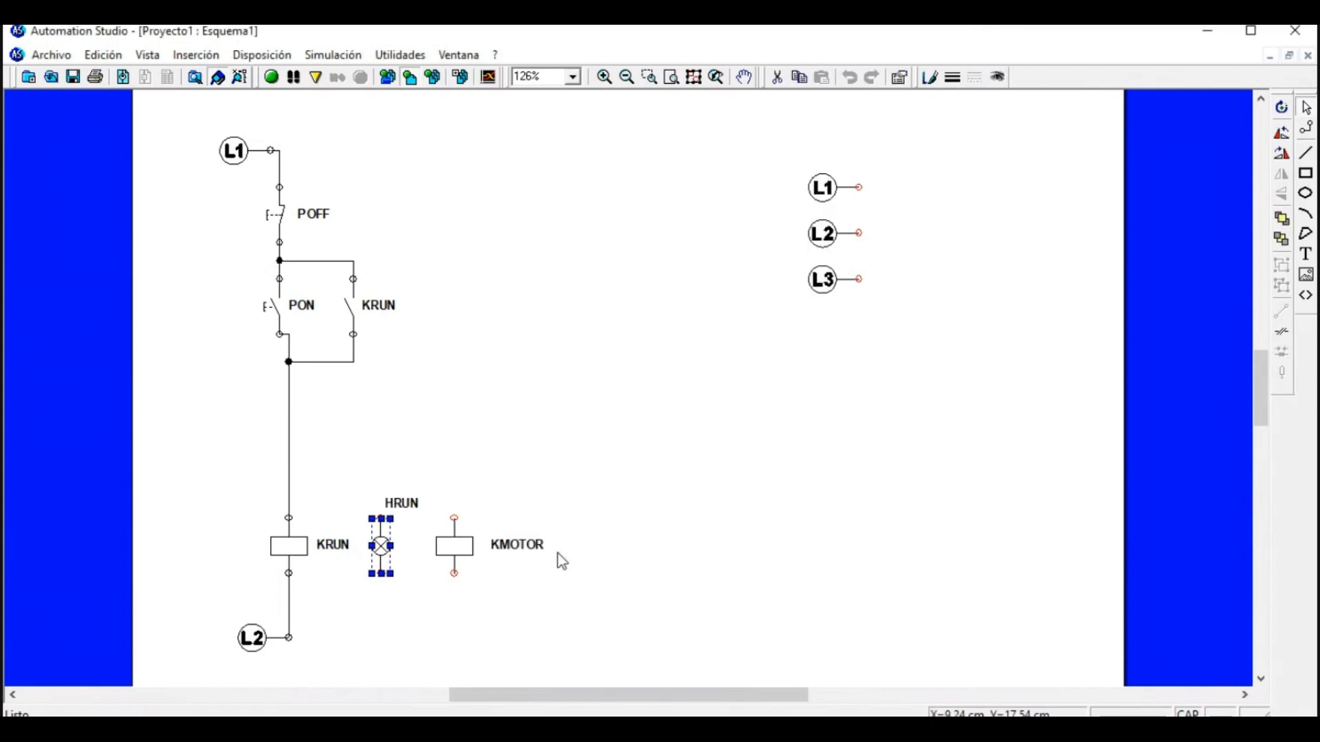
# Shift the KMOTOR coil farther right and position the HRUN label beside its indicator light.
pyautogui.click(467, 581)
pyautogui.moveTo(447, 545); pyautogui.dragTo(477, 540)
pyautogui.moveTo(405, 499); pyautogui.dragTo(516, 549)
pyautogui.click(424, 590)
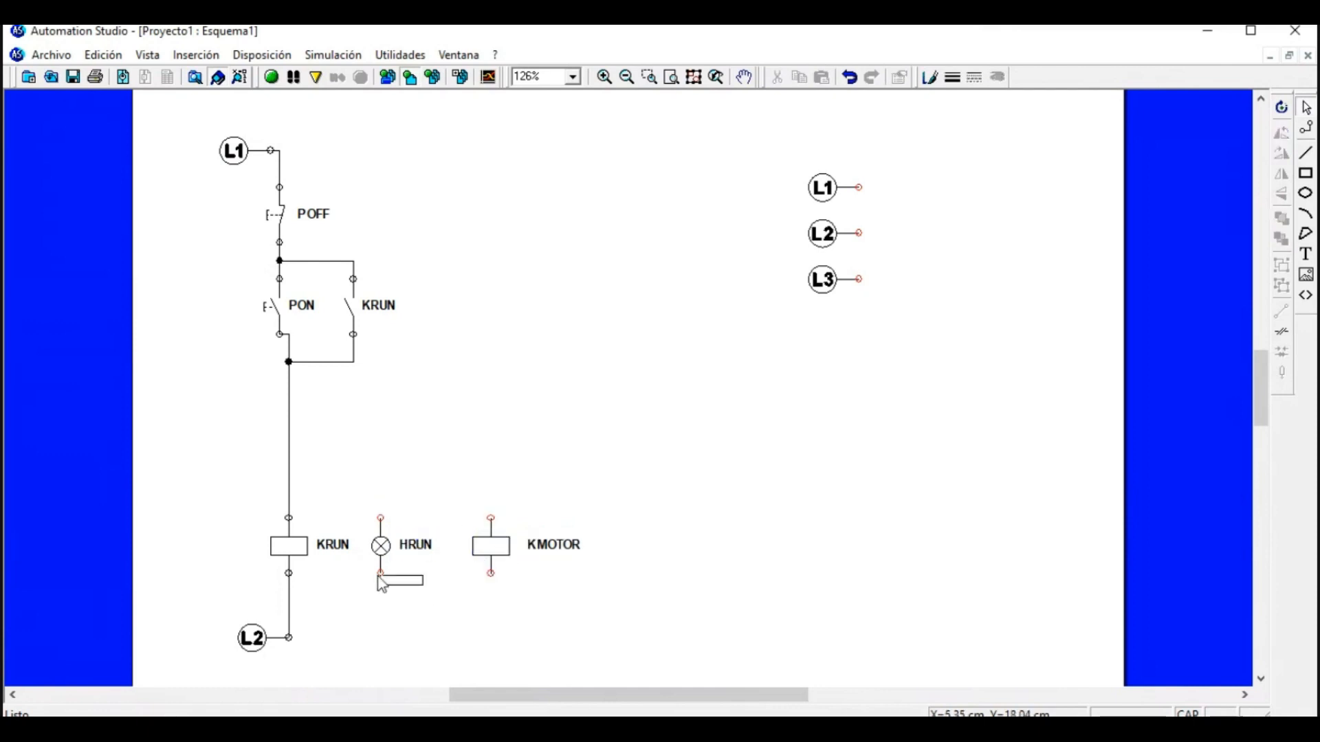
# Wire the HRUN indicator light in parallel with the KRUN coil, above and below the coil.
pyautogui.click(379, 574)
pyautogui.click(378, 585)
pyautogui.moveTo(382, 519)
pyautogui.mouseDown()
pyautogui.moveTo(324, 471)
pyautogui.moveTo(288, 491)
pyautogui.mouseUp()
pyautogui.moveTo(380, 581); pyautogui.dragTo(288, 585)
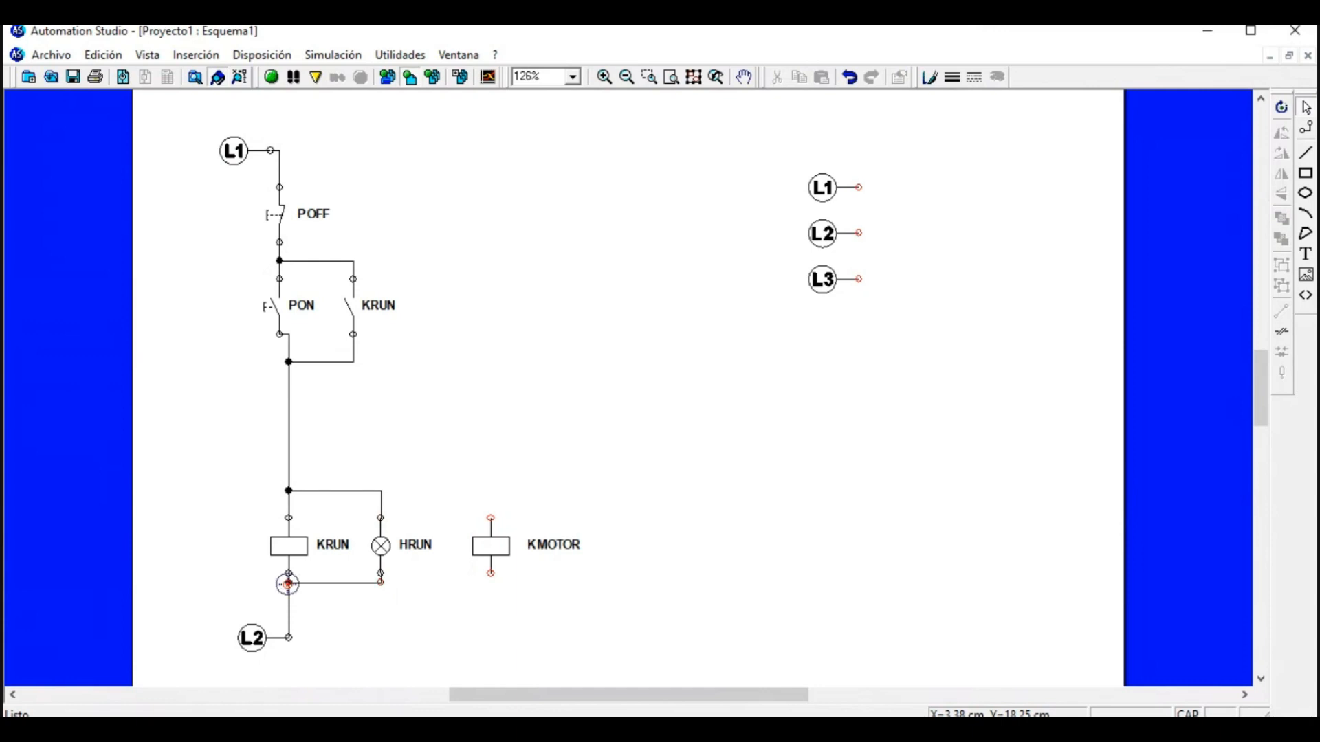
# Move the HRUN light closer to the KRUN coil and replace its lower wire with a direct connection to the L2 line.
pyautogui.moveTo(382, 559); pyautogui.dragTo(363, 558)
pyautogui.click(333, 621)
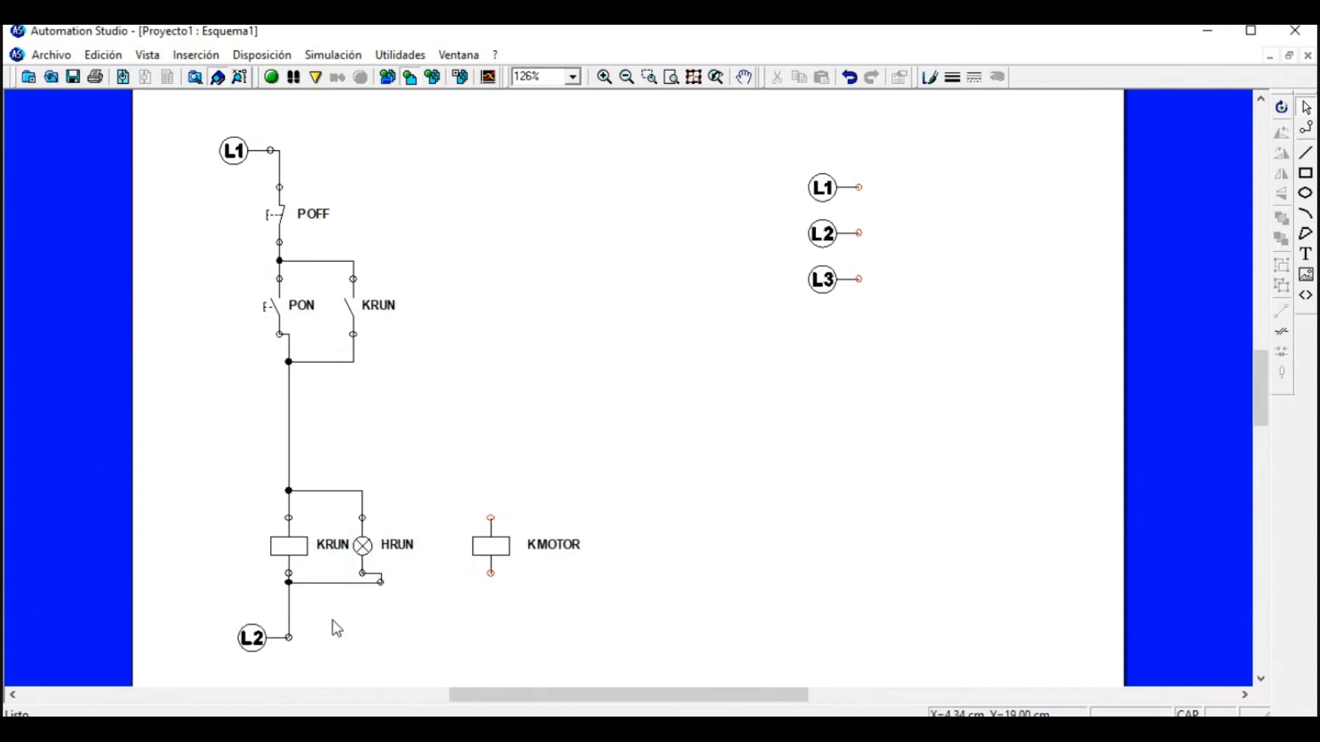
pyautogui.click(331, 583)
pyautogui.press('Delete')
pyautogui.moveTo(363, 573); pyautogui.dragTo(290, 583)
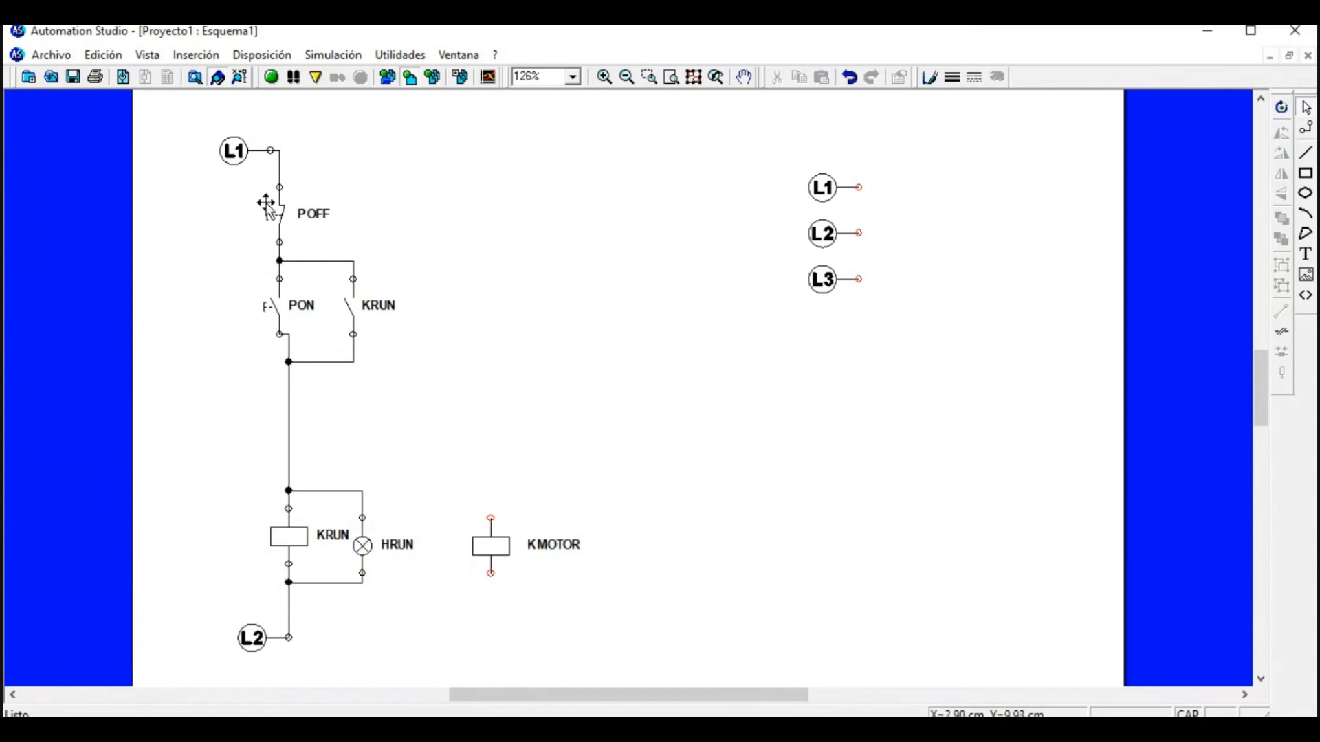
# Simulate the circuit, operating PON and POFF to test the KRUN latch and HRUN light, and stop the simulation.
pyautogui.click(272, 76)
pyautogui.click(268, 312)
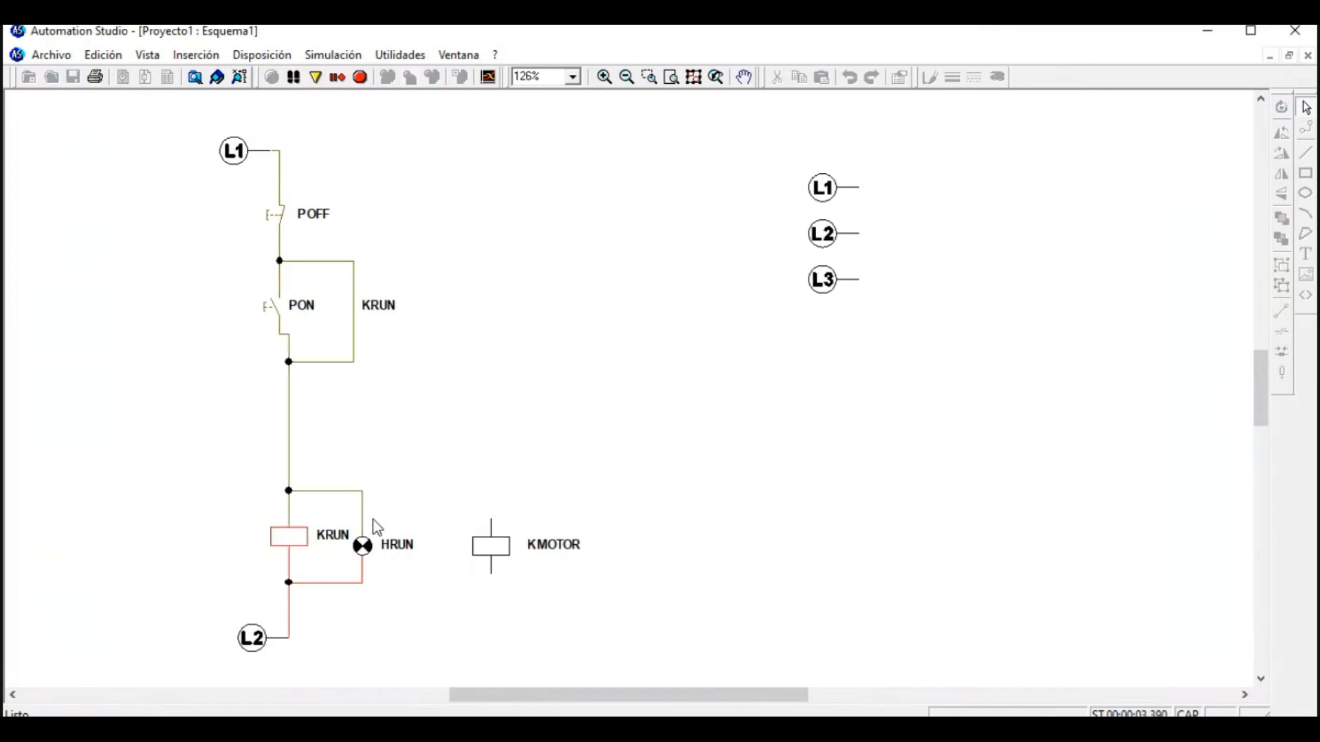
pyautogui.click(274, 223)
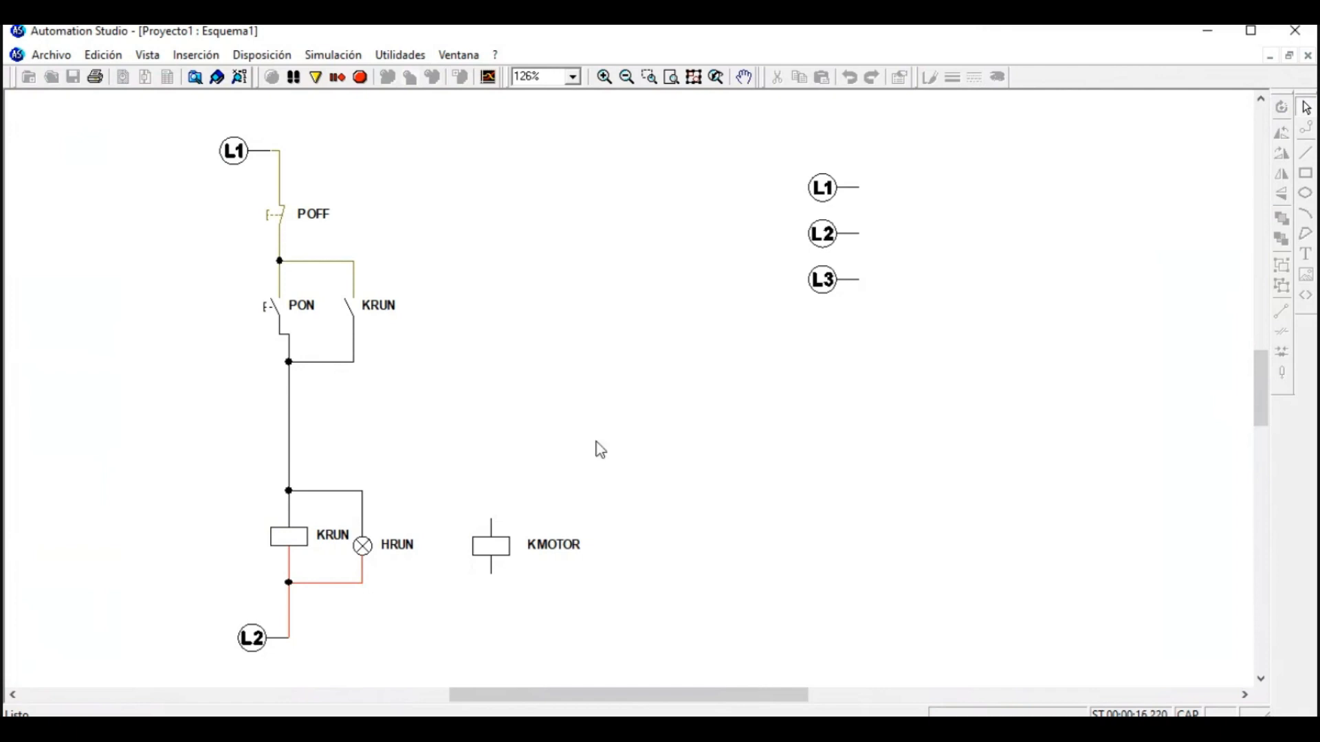
pyautogui.click(360, 77)
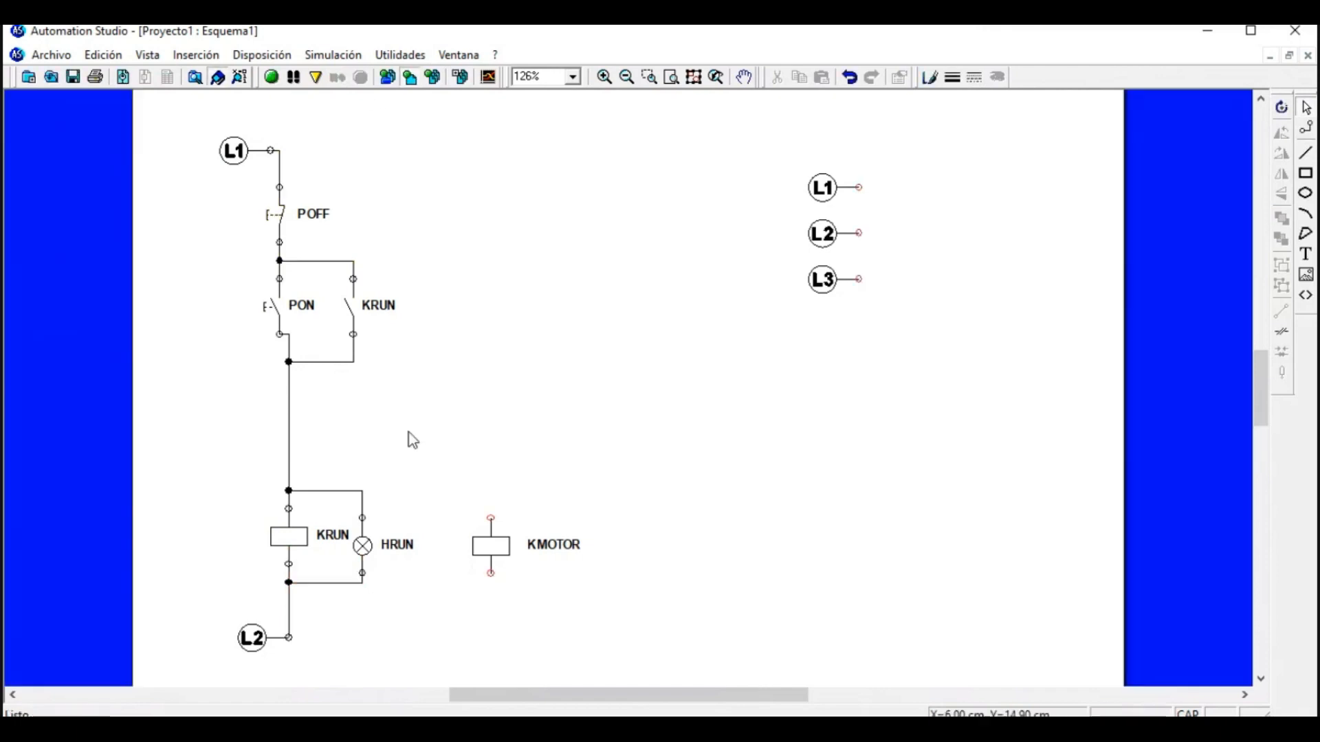
# Set the HRUN indicator light's colour to green in its technical data and save the modification.
pyautogui.doubleClick(363, 547)
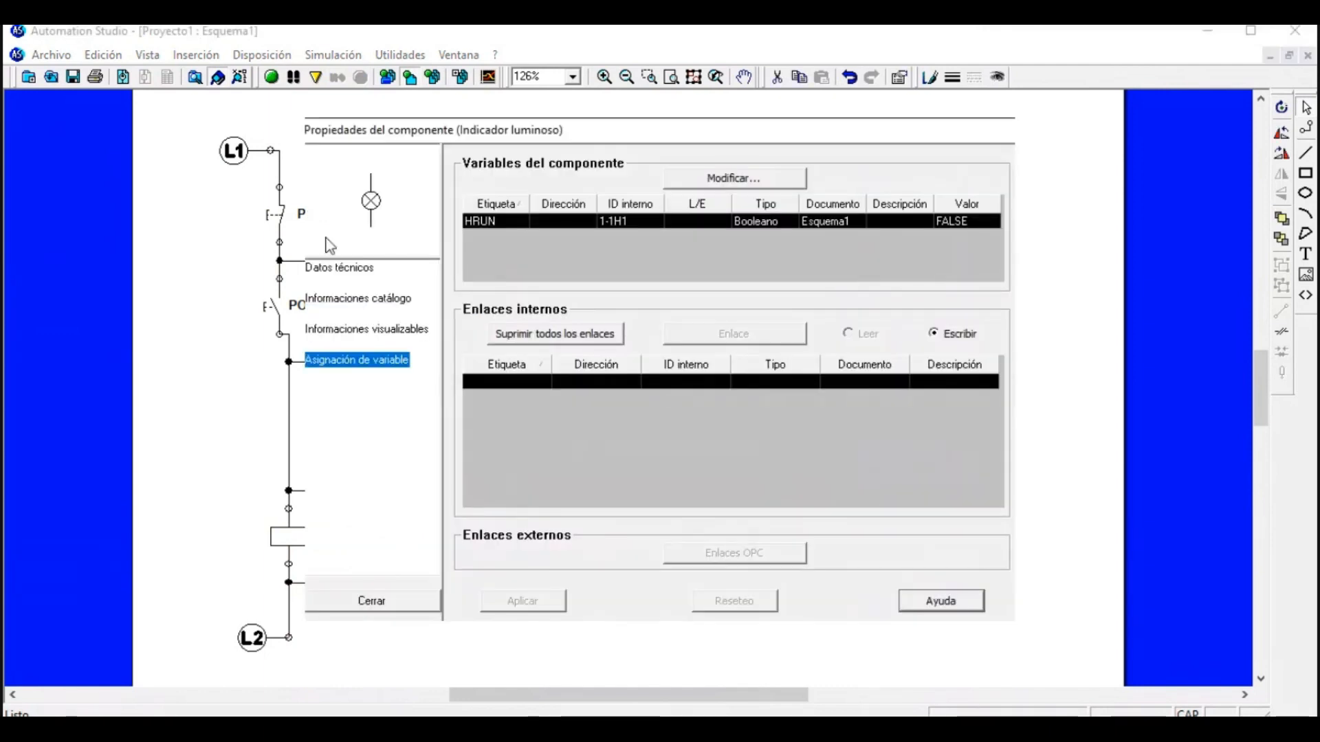
pyautogui.click(342, 273)
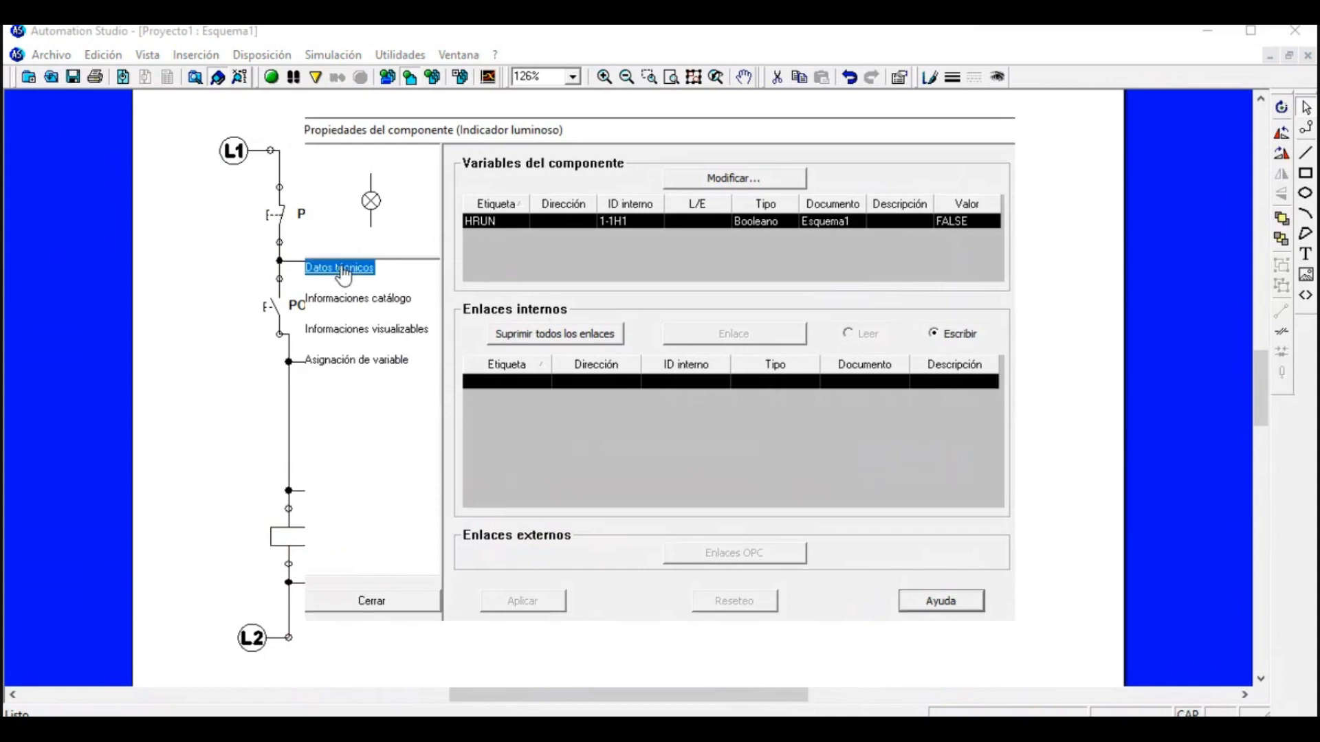
pyautogui.click(714, 189)
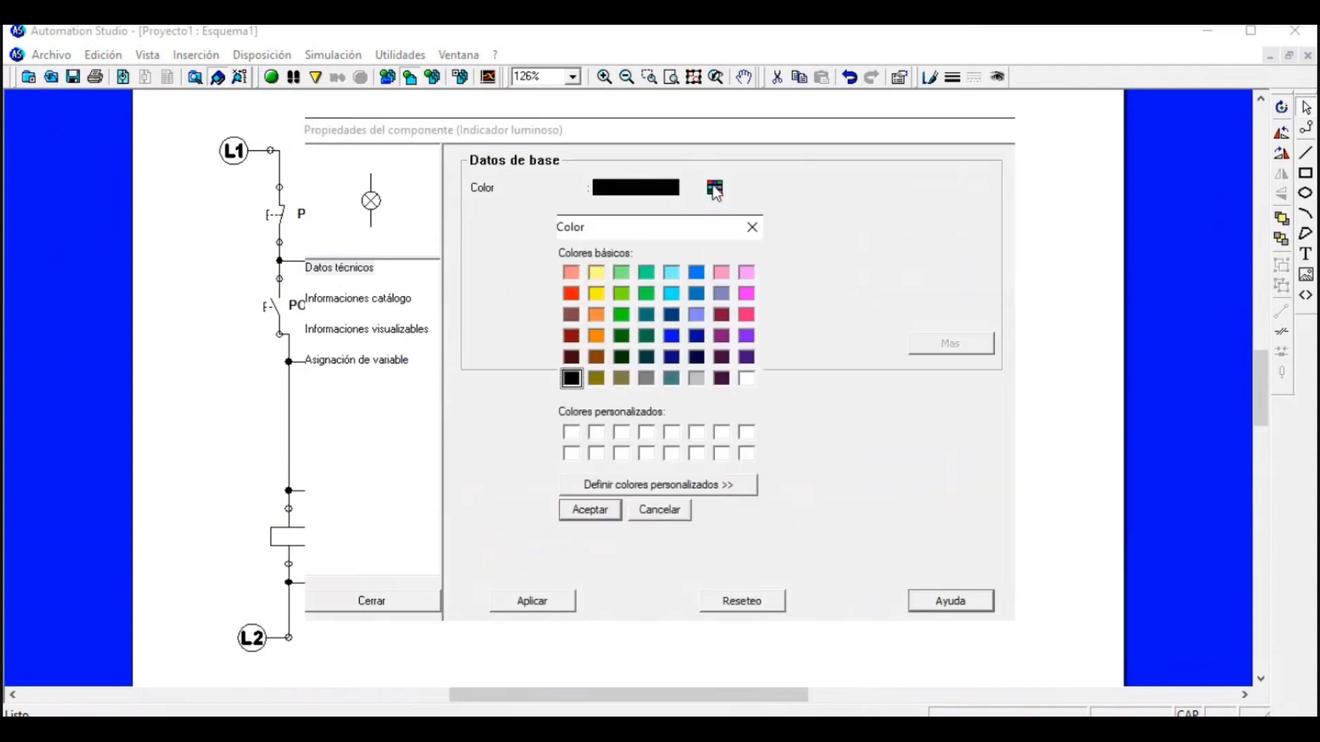
pyautogui.click(622, 314)
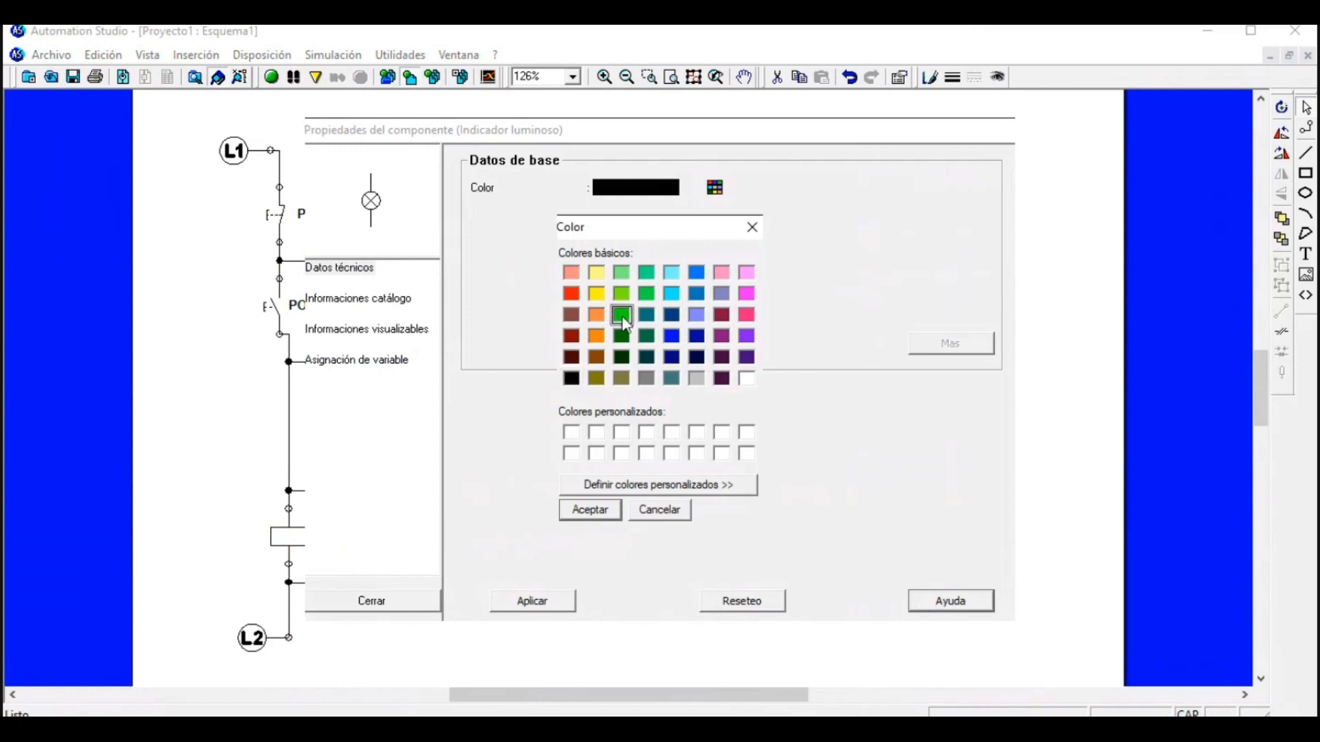
pyautogui.click(616, 510)
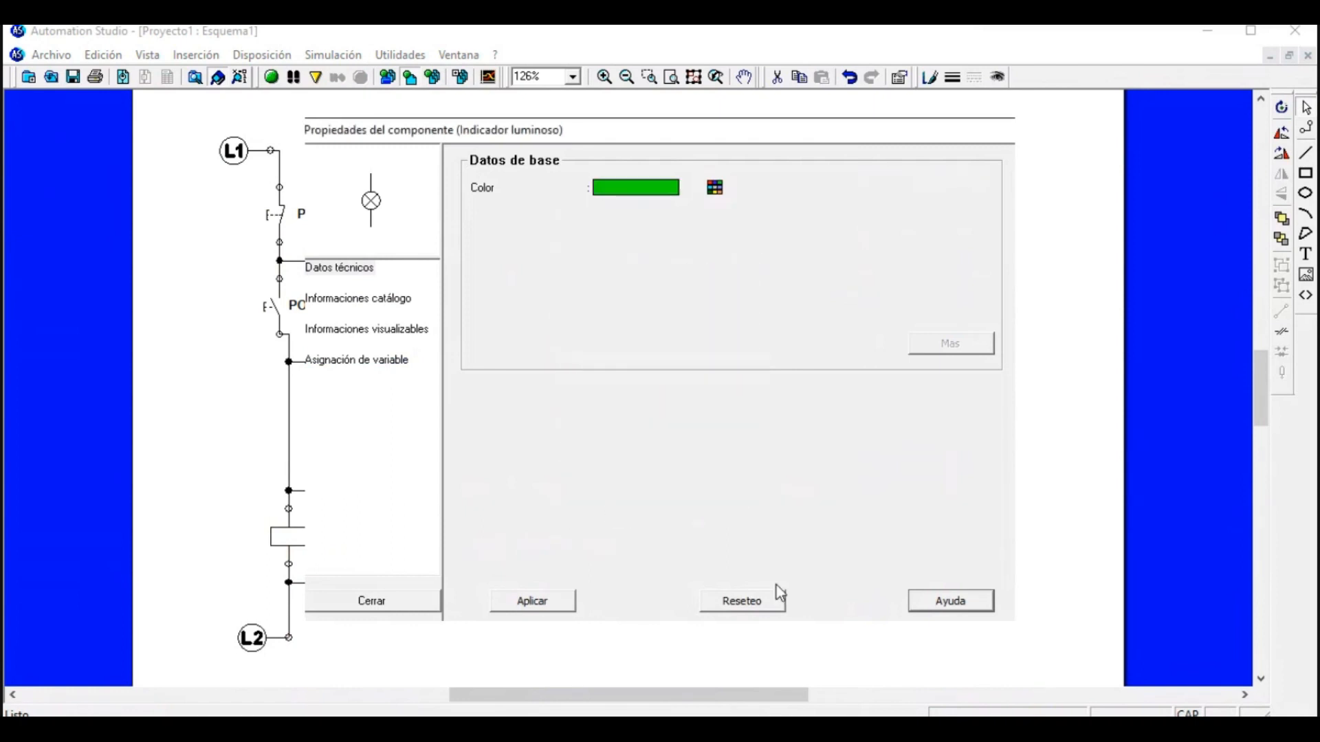
pyautogui.click(419, 608)
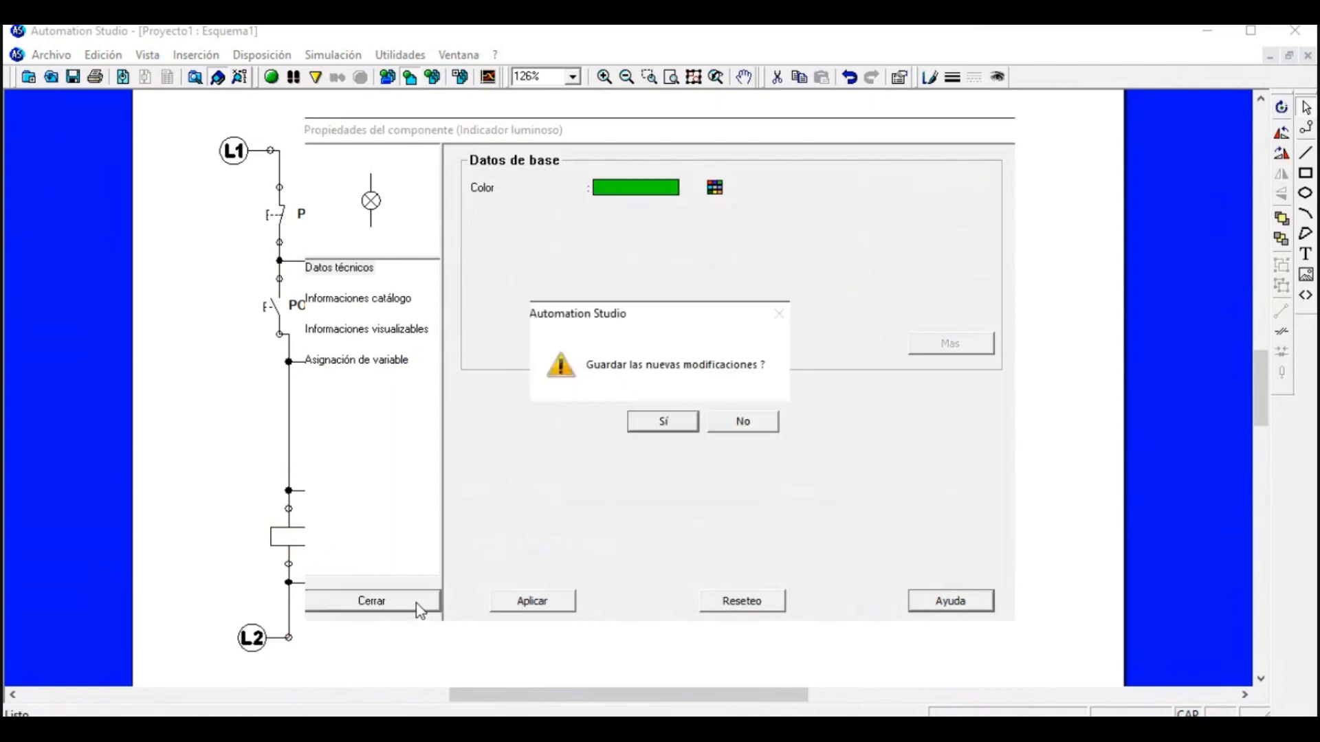
pyautogui.click(663, 422)
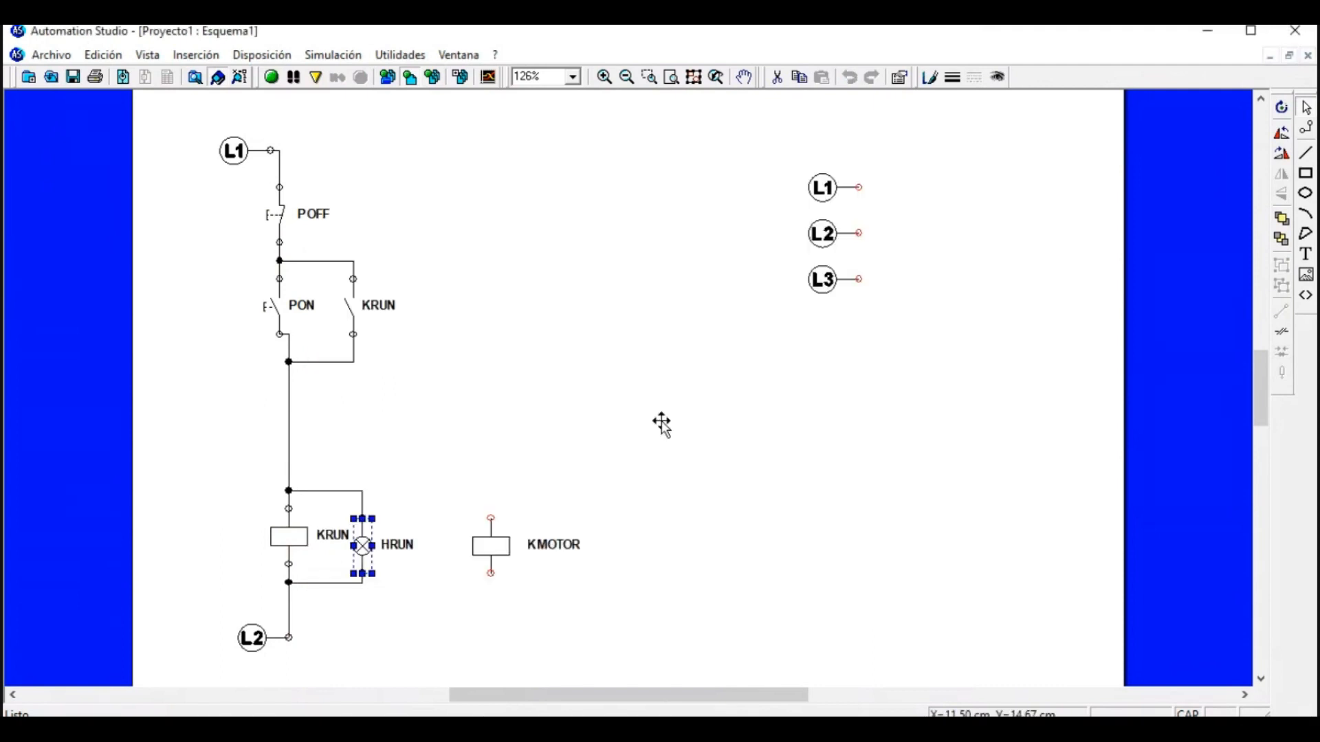
# Rerun the simulation to check the HRUN light's new colour using PON and POFF, and stop it.
pyautogui.click(272, 78)
pyautogui.click(274, 320)
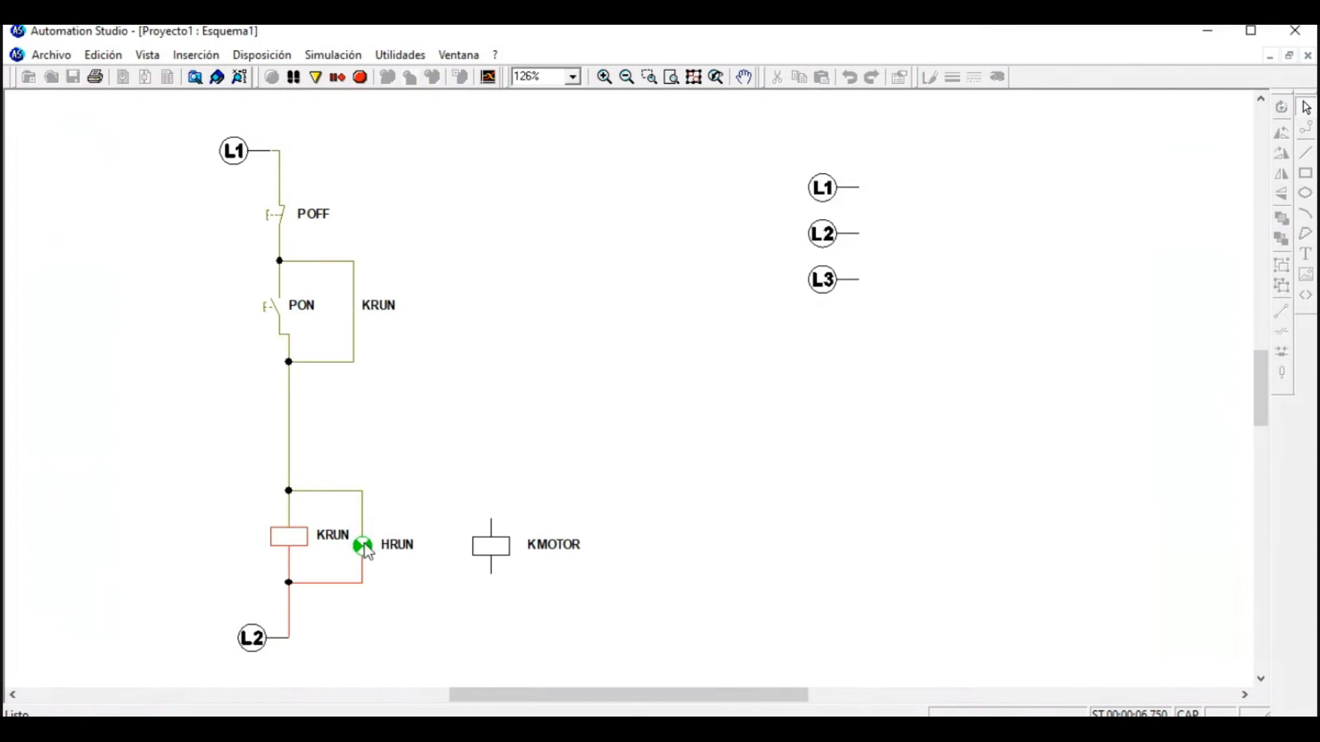
pyautogui.click(276, 219)
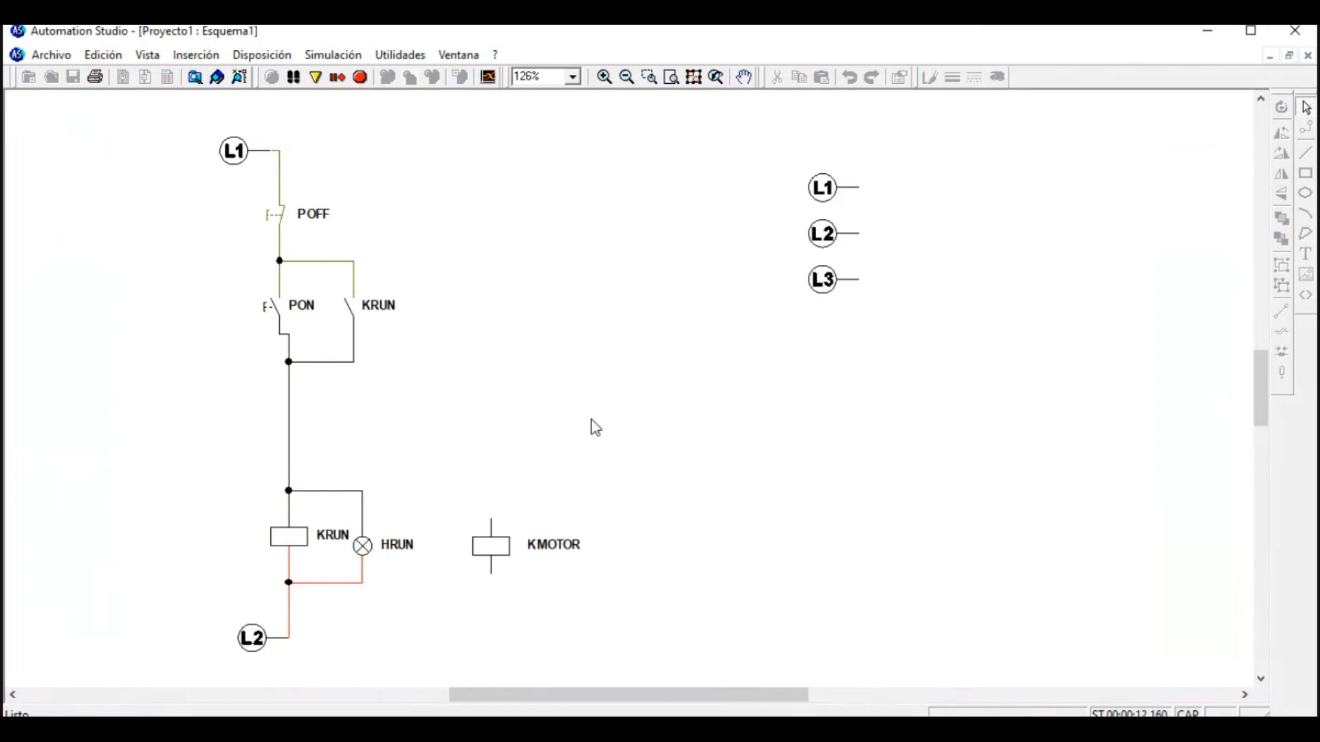
pyautogui.click(362, 78)
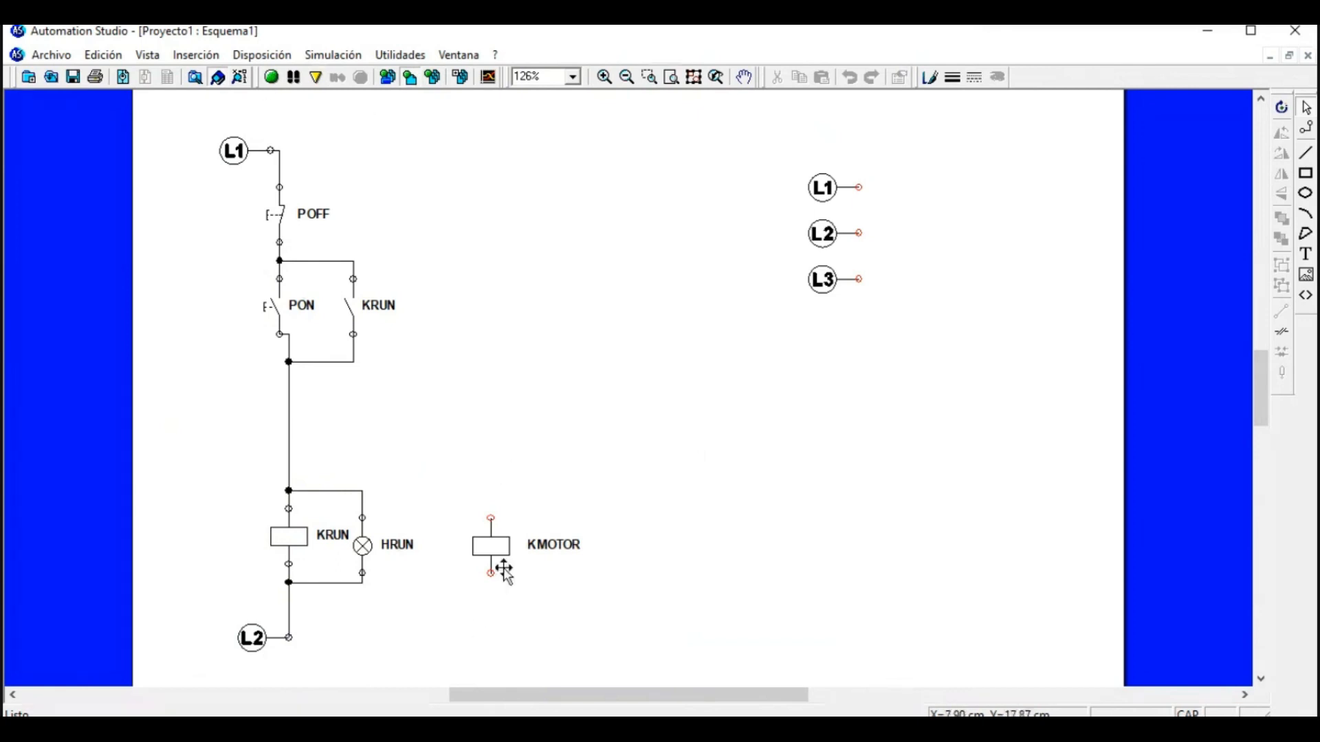
# Wire the KMOTOR coil's lower terminal to the L2 line below HRUN and its upper terminal to the line below PON.
pyautogui.moveTo(490, 573); pyautogui.dragTo(399, 573)
pyautogui.click(363, 585)
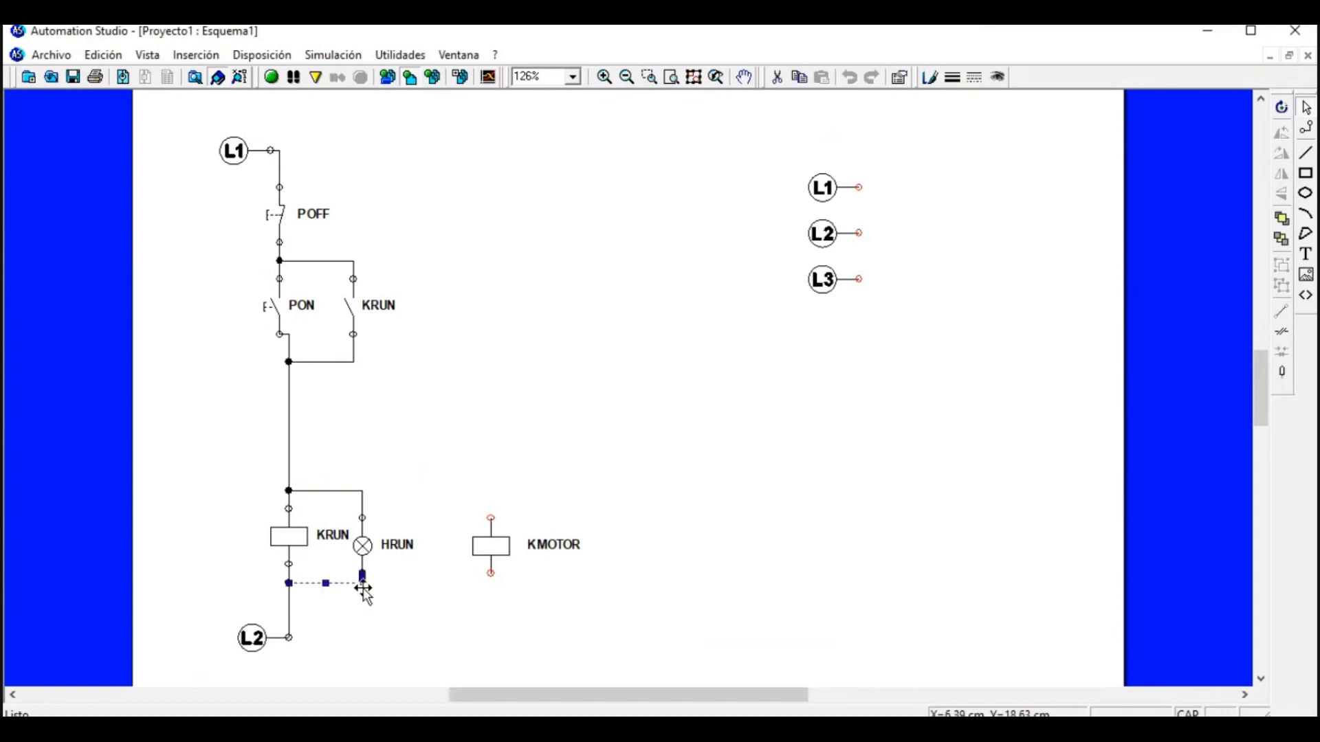
pyautogui.click(450, 619)
pyautogui.moveTo(491, 573)
pyautogui.mouseDown()
pyautogui.moveTo(409, 613)
pyautogui.moveTo(353, 603)
pyautogui.moveTo(360, 584)
pyautogui.mouseUp()
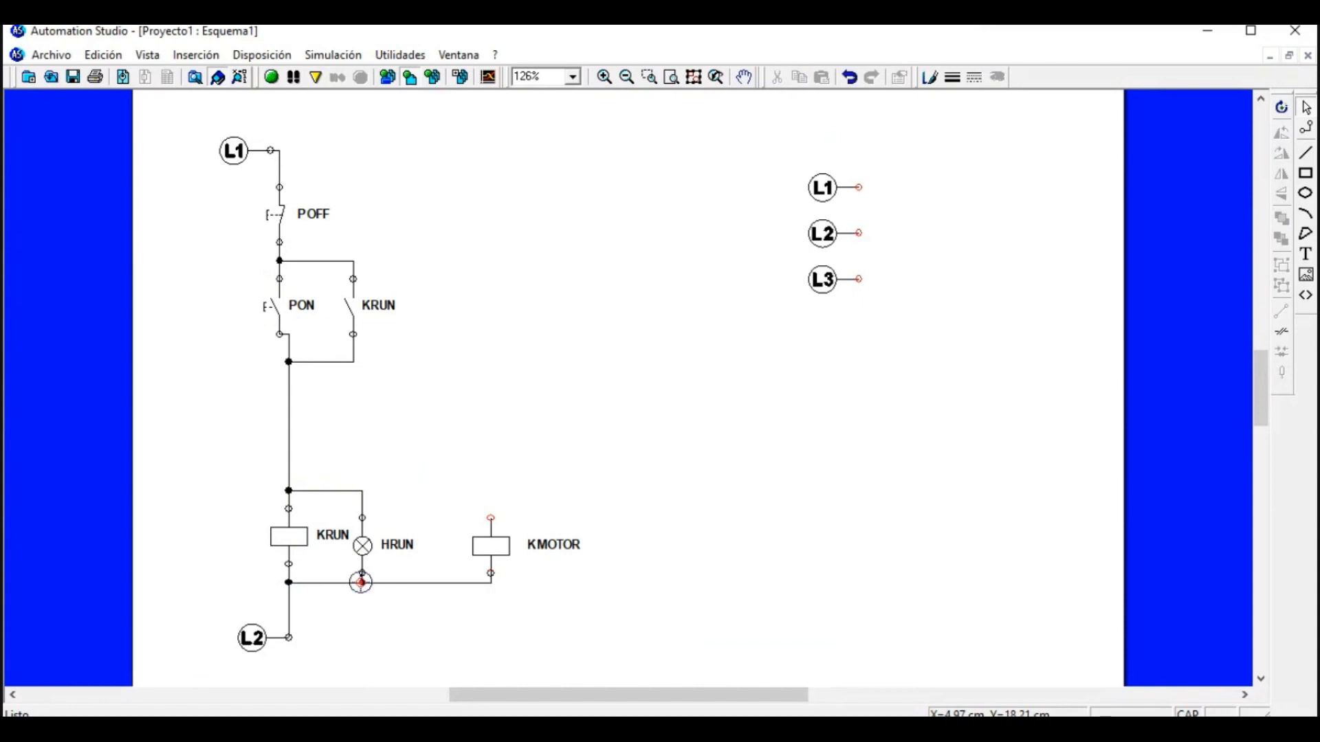
pyautogui.moveTo(491, 517)
pyautogui.mouseDown()
pyautogui.moveTo(472, 471)
pyautogui.moveTo(362, 477)
pyautogui.moveTo(362, 492)
pyautogui.moveTo(339, 392)
pyautogui.moveTo(289, 399)
pyautogui.mouseUp()
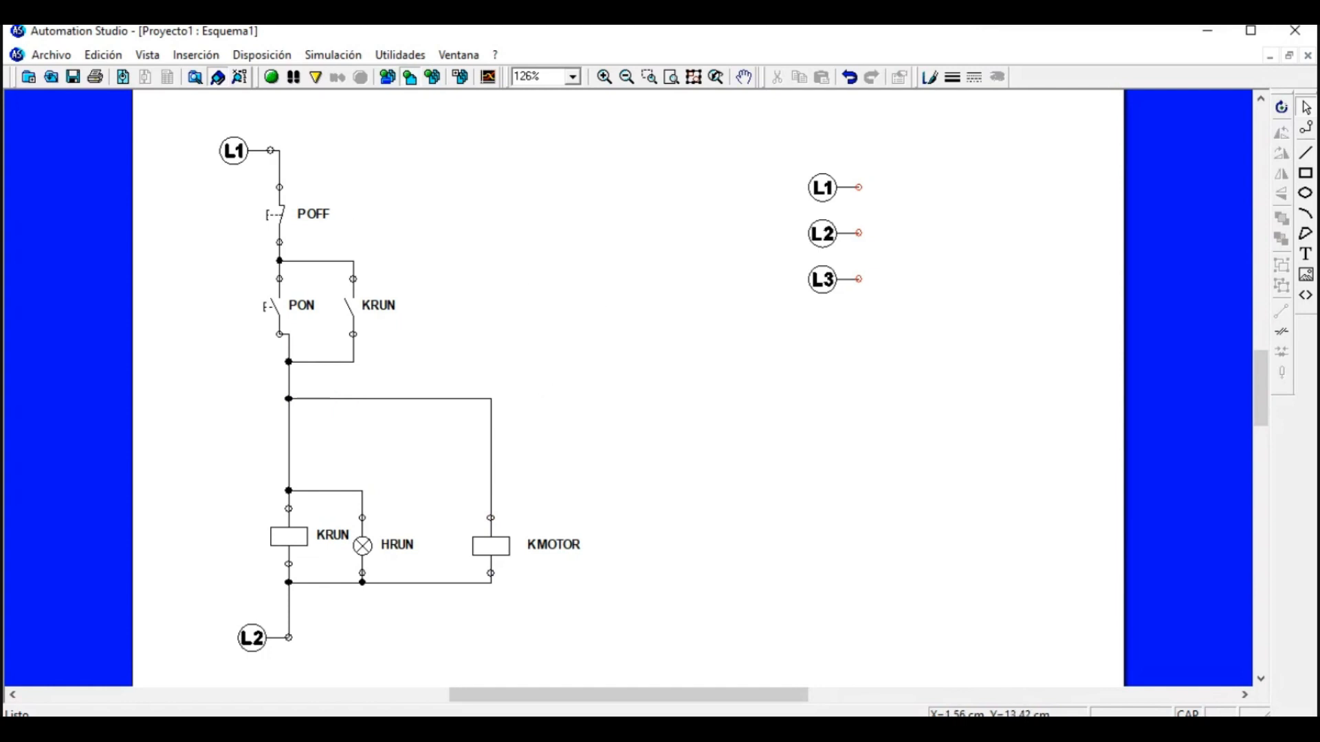
# Place a three-phase motor below the power supply terminals, label it MOTOR and position the label beside the symbol.
pyautogui.hotkey('alt', 'Tab')
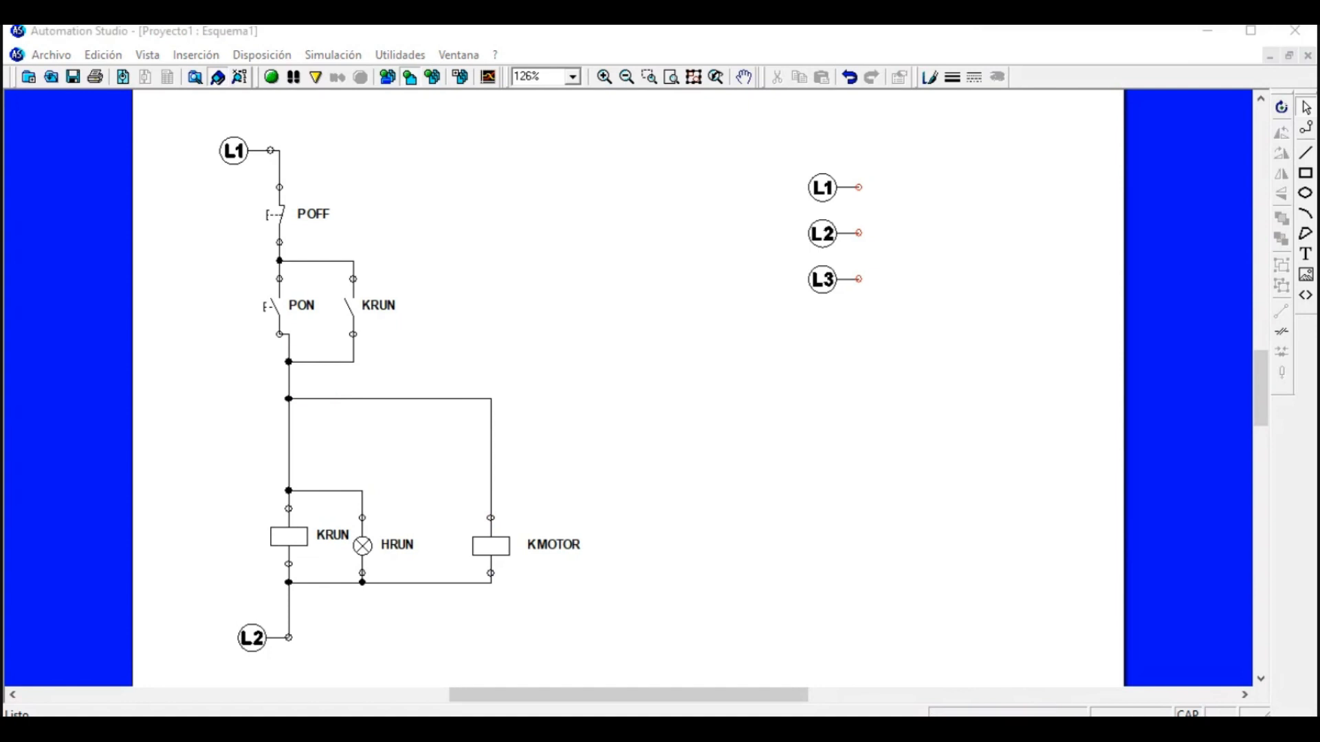
pyautogui.moveTo(14, 414); pyautogui.dragTo(965, 526)
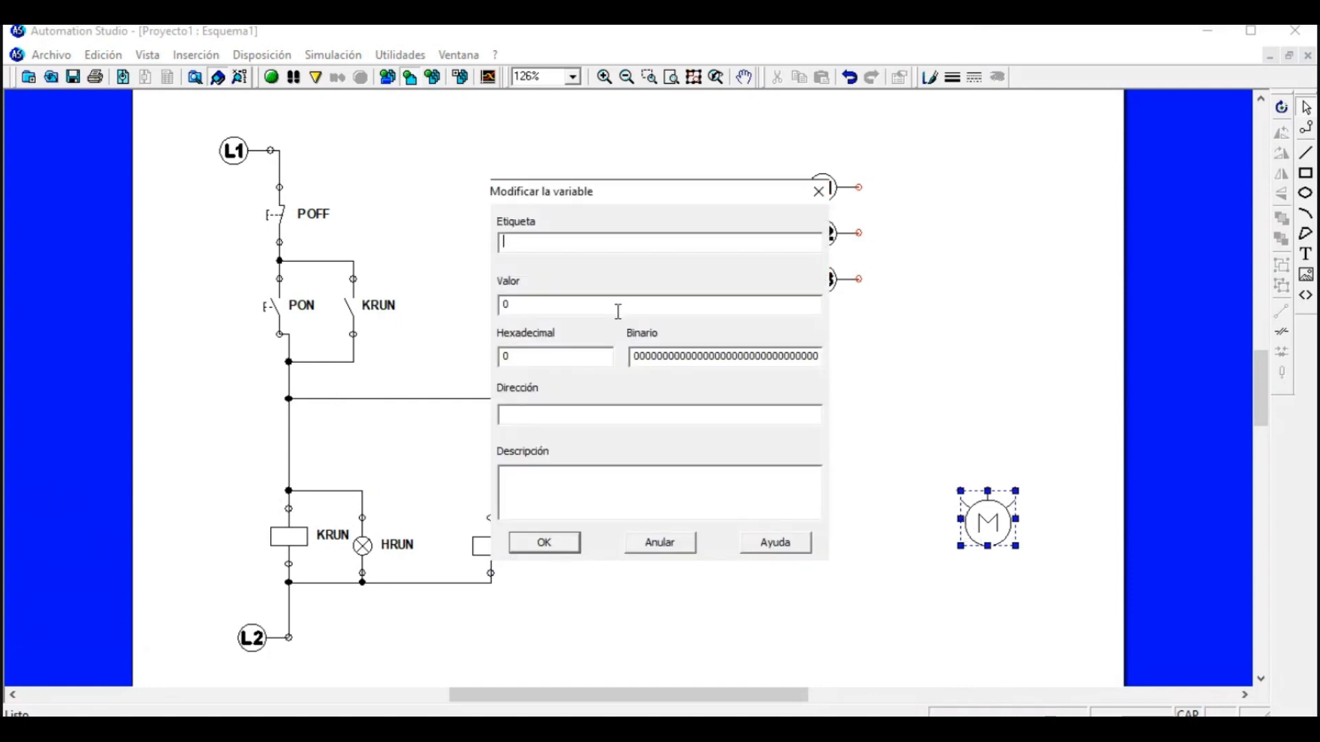
pyautogui.write('MOTOR')
pyautogui.click(568, 540)
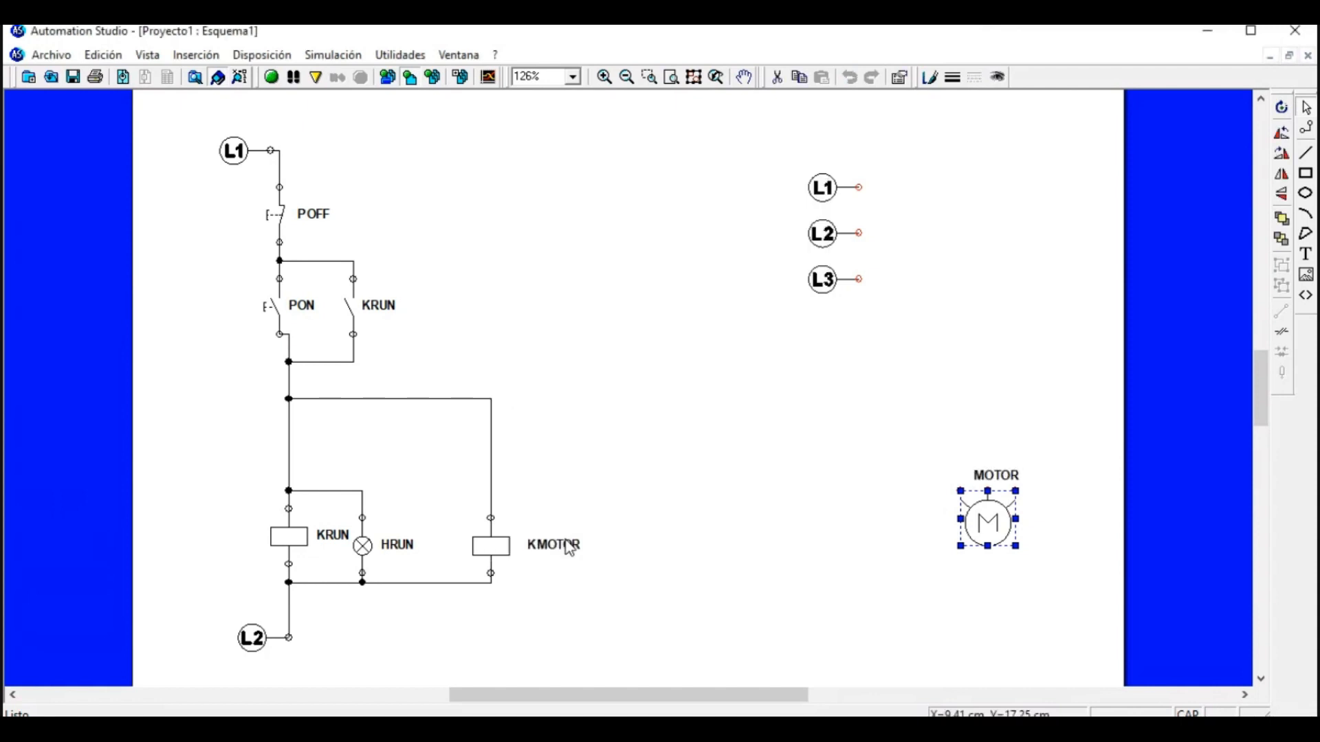
pyautogui.click(1045, 450)
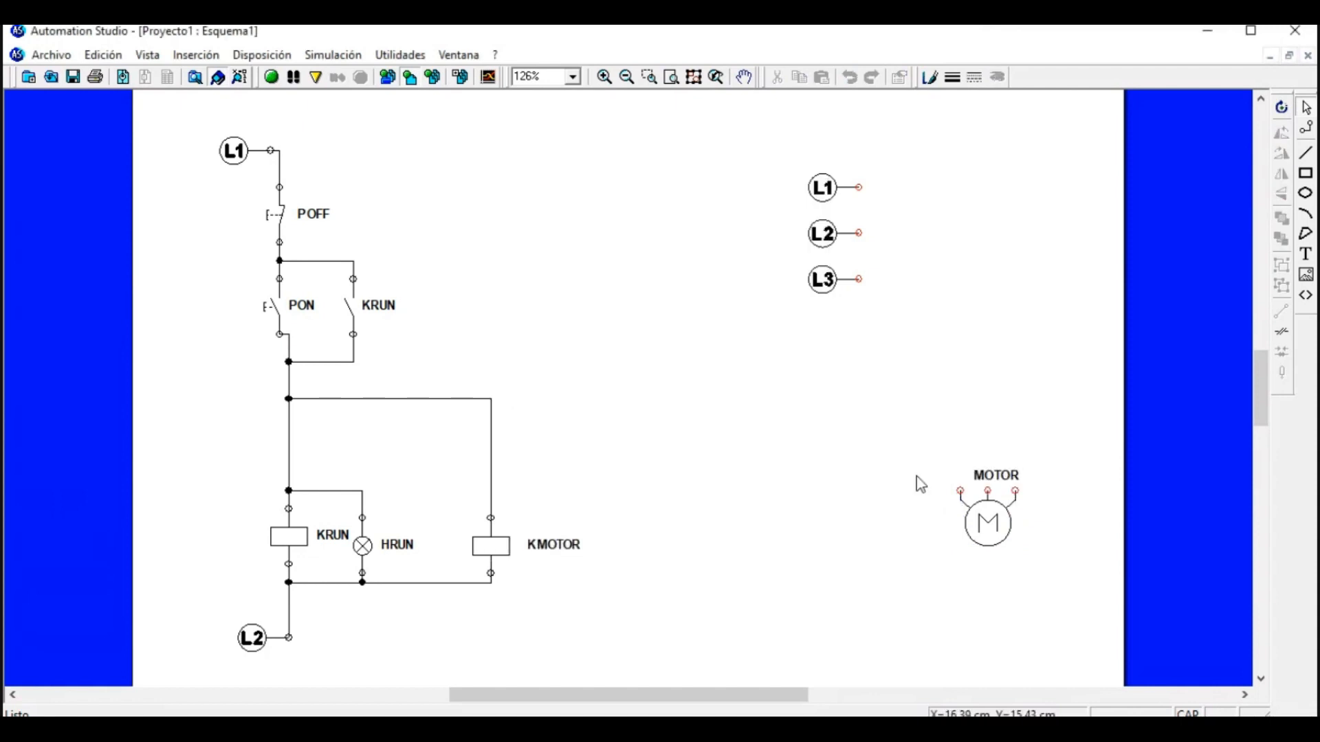
pyautogui.moveTo(996, 482); pyautogui.dragTo(1052, 523)
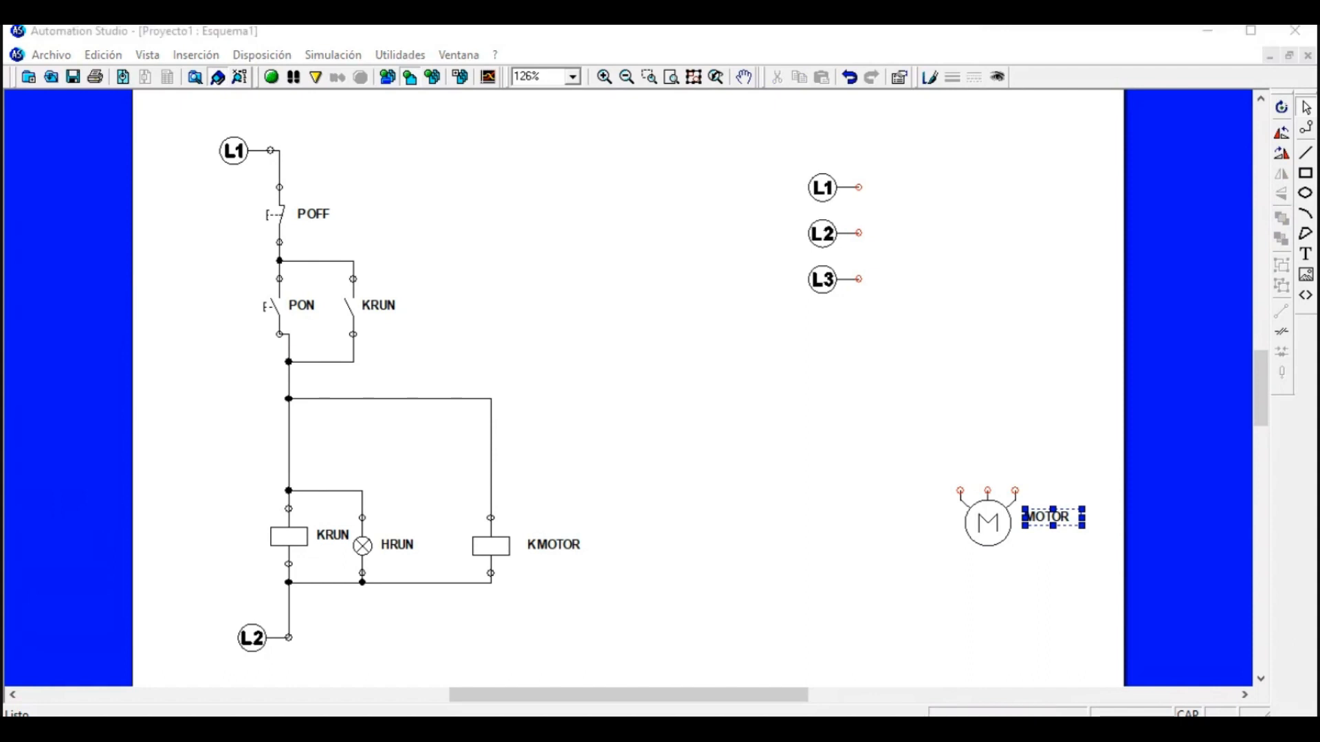
# Place a normally open contact above the motor's first terminal, link it to the KMOTOR variable and position its label beside it.
pyautogui.moveTo(14, 509); pyautogui.dragTo(960, 446)
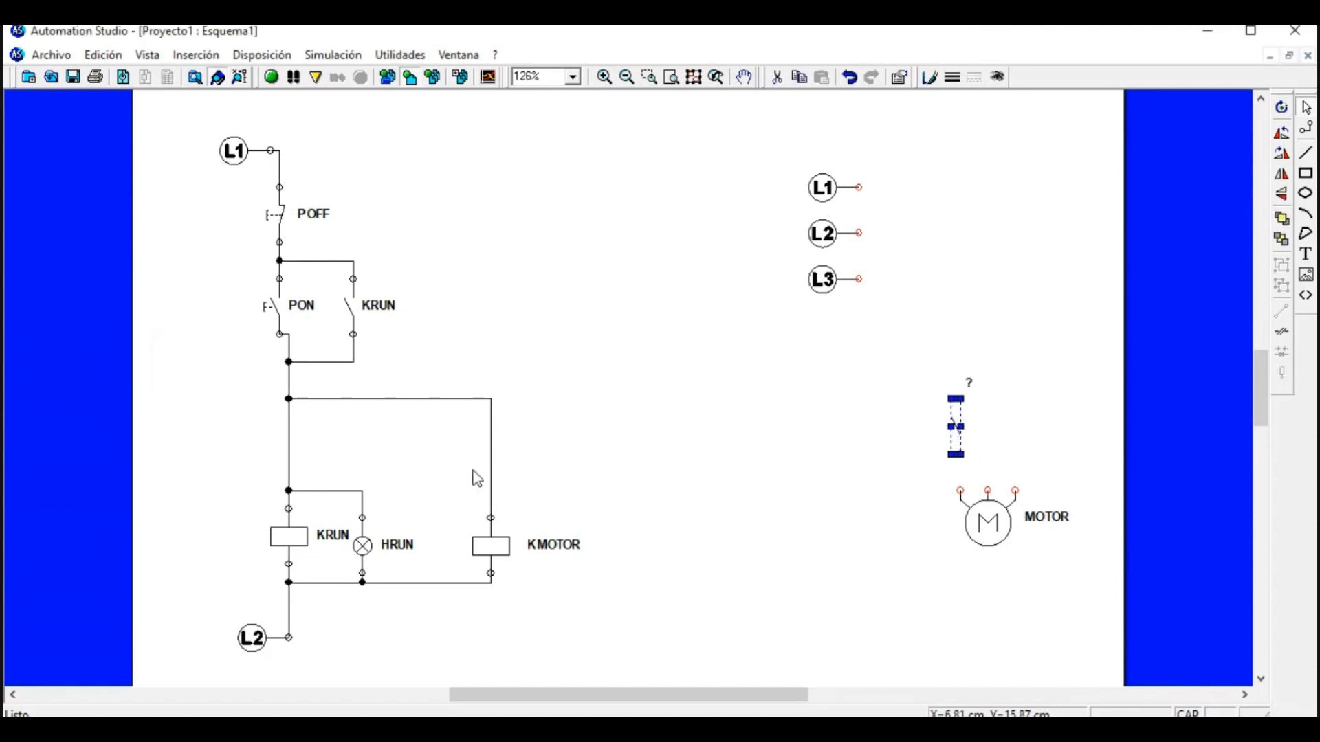
pyautogui.doubleClick(956, 444)
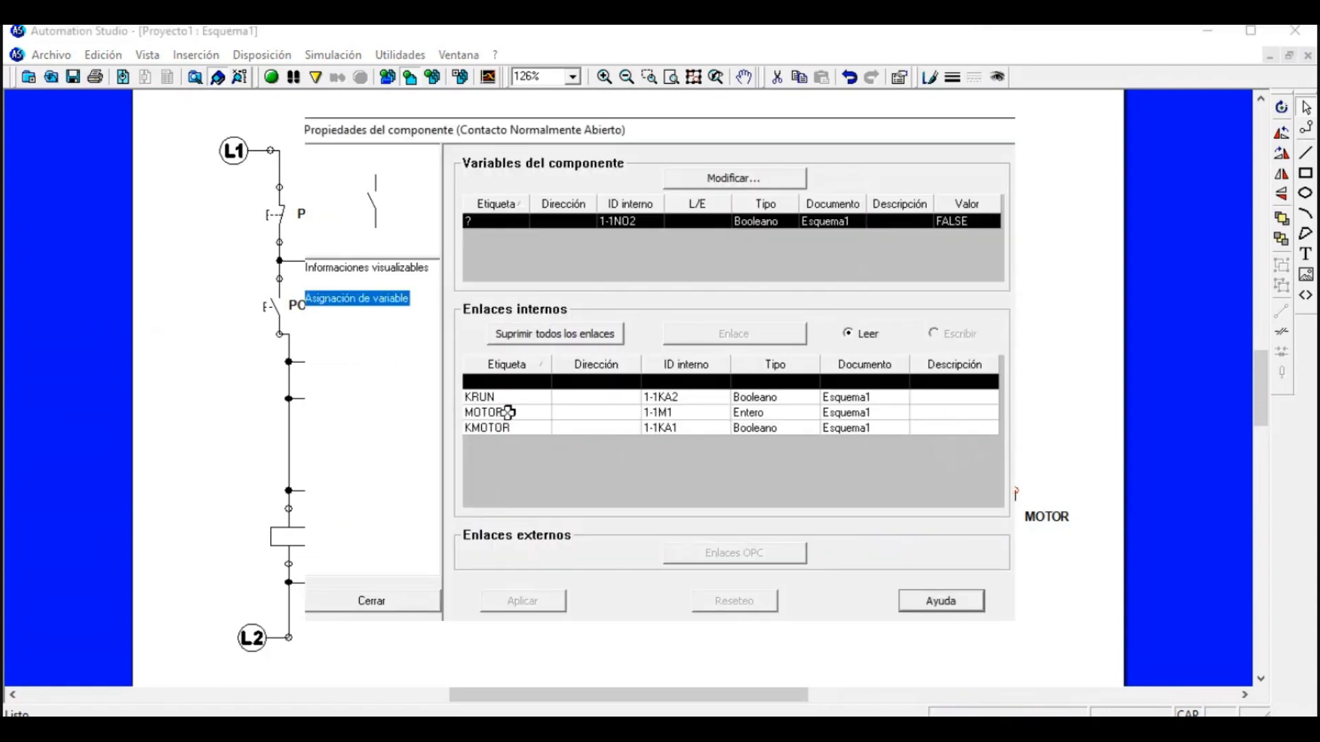
pyautogui.click(512, 427)
pyautogui.click(540, 601)
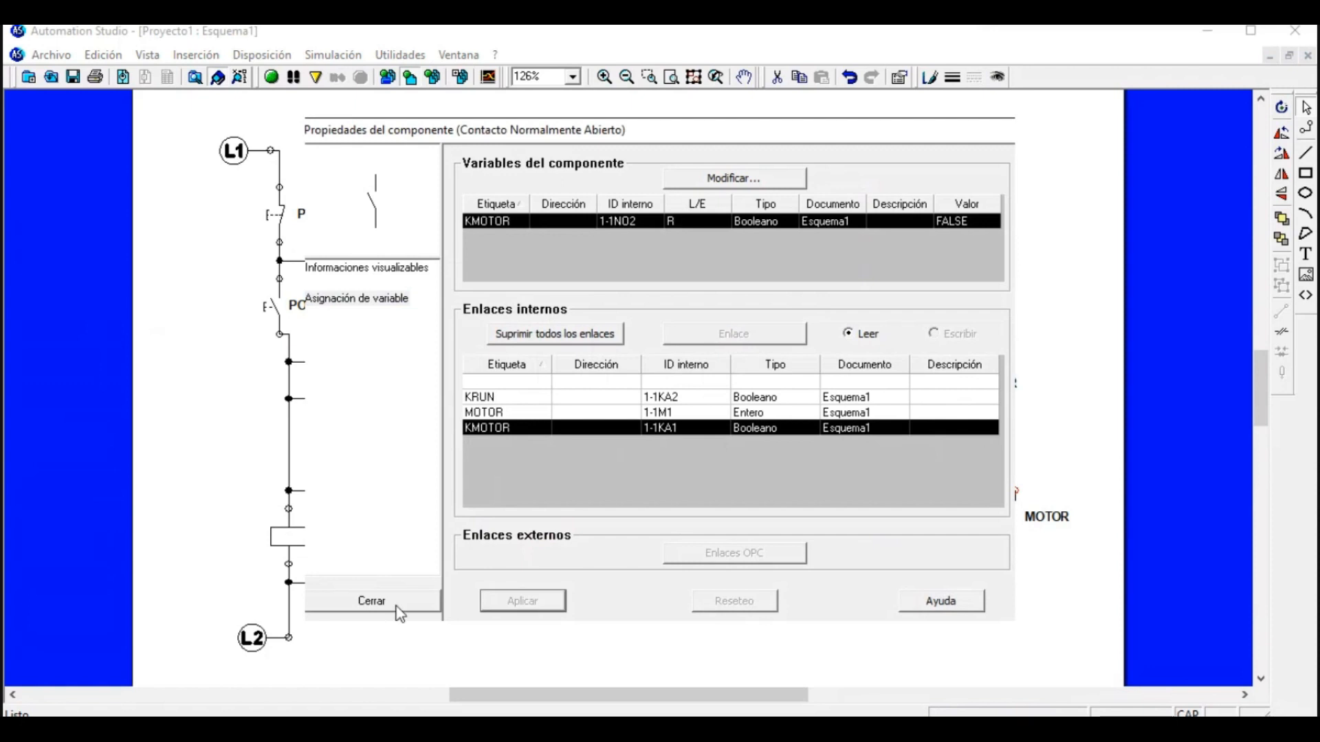
pyautogui.click(398, 612)
pyautogui.moveTo(1010, 383); pyautogui.dragTo(1015, 433)
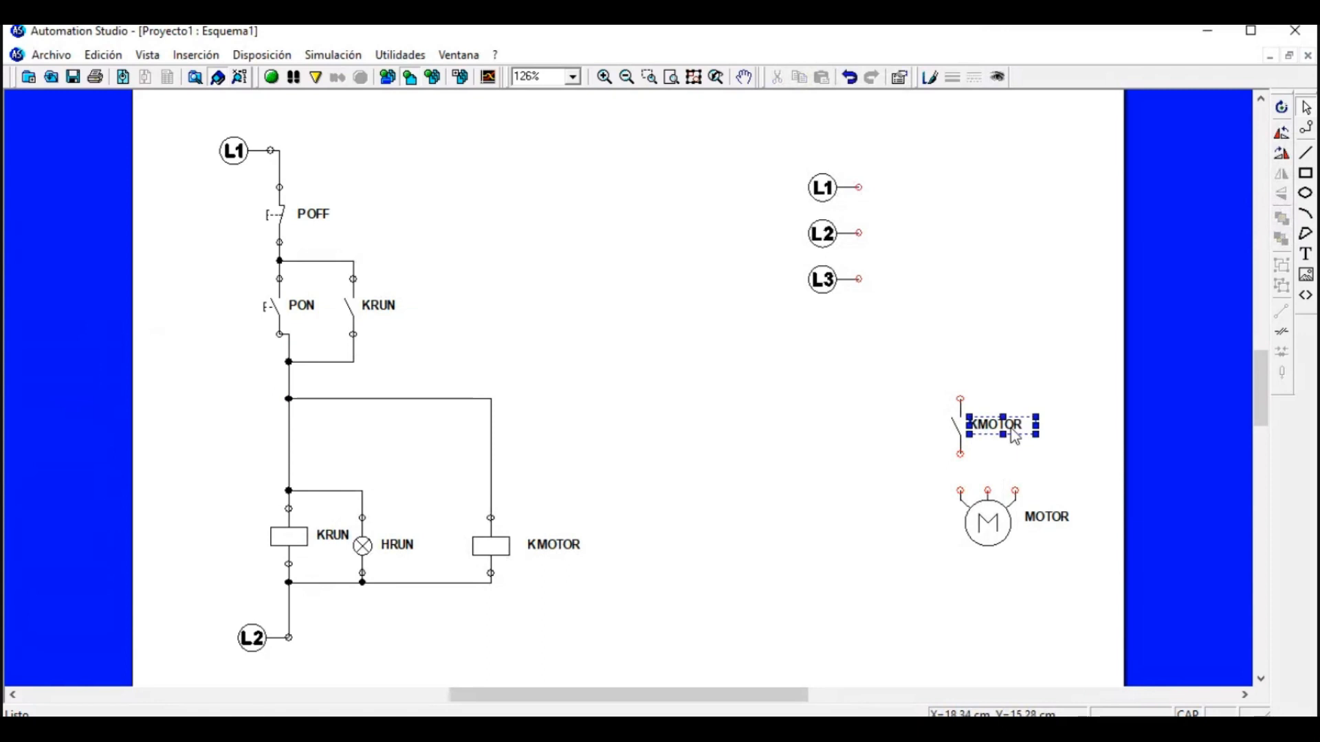
# Duplicate the KMOTOR contact beside the original above the motor and stack both labels to the upper right of the contacts.
pyautogui.click(884, 476)
pyautogui.moveTo(925, 378); pyautogui.dragTo(973, 474)
pyautogui.hotkey('ctrl', 'c')
pyautogui.hotkey('ctrl', 'v')
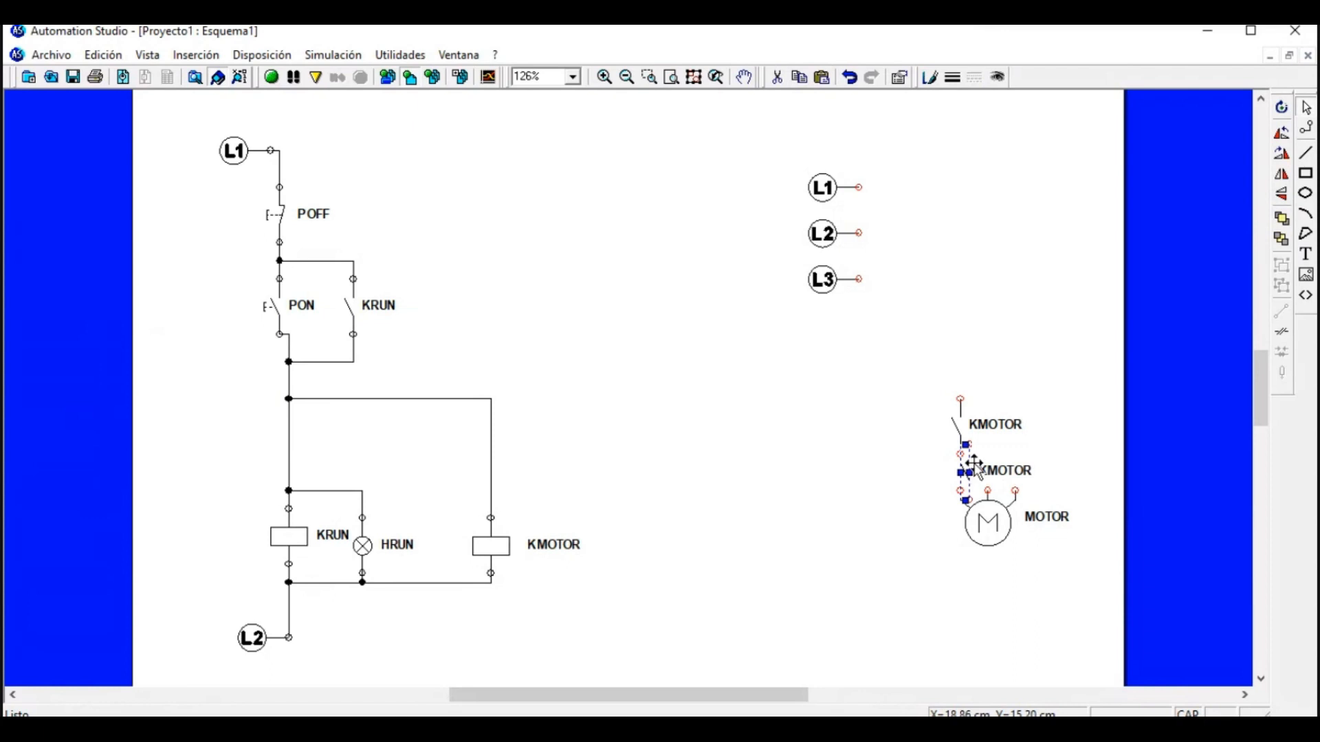
pyautogui.moveTo(989, 471); pyautogui.dragTo(1038, 440)
pyautogui.click(1011, 461)
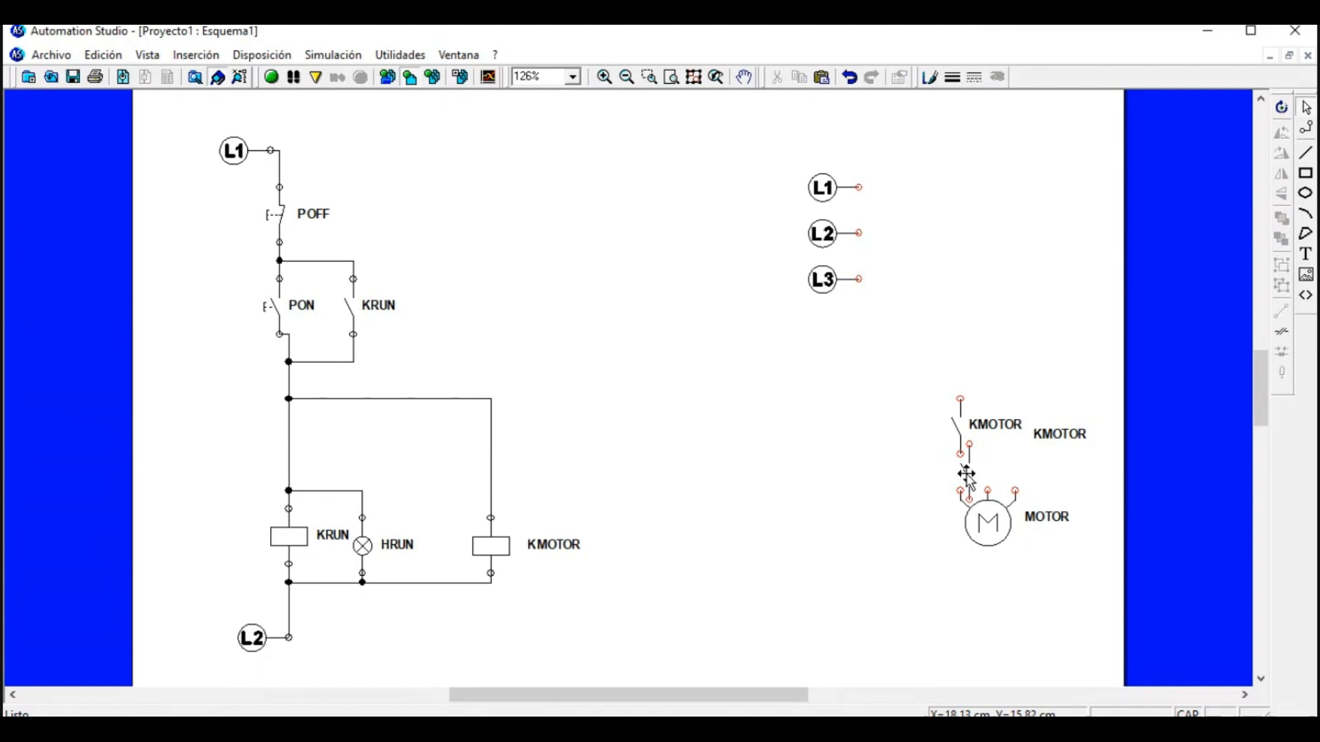
pyautogui.moveTo(967, 474); pyautogui.dragTo(996, 430)
pyautogui.scroll(1, 998, 429)
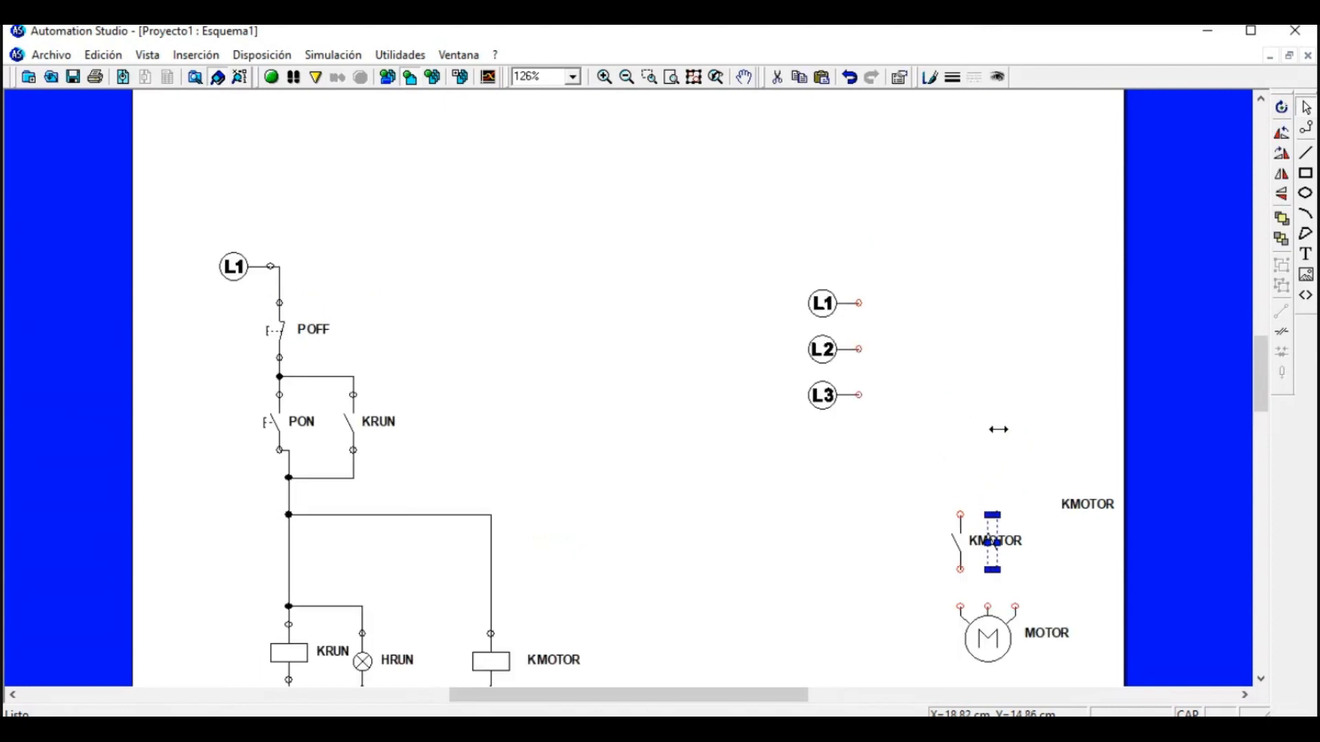
pyautogui.click(839, 536)
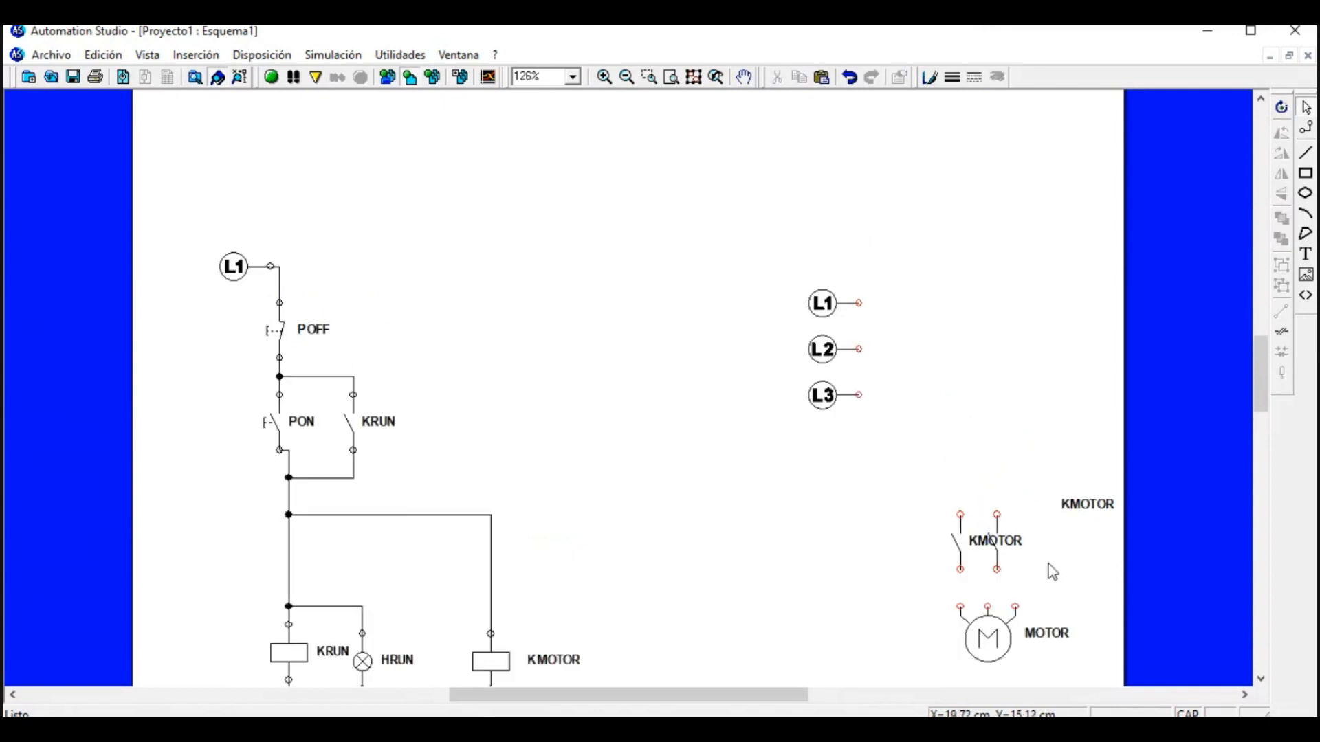
pyautogui.moveTo(1018, 543); pyautogui.dragTo(1107, 494)
pyautogui.click(1053, 539)
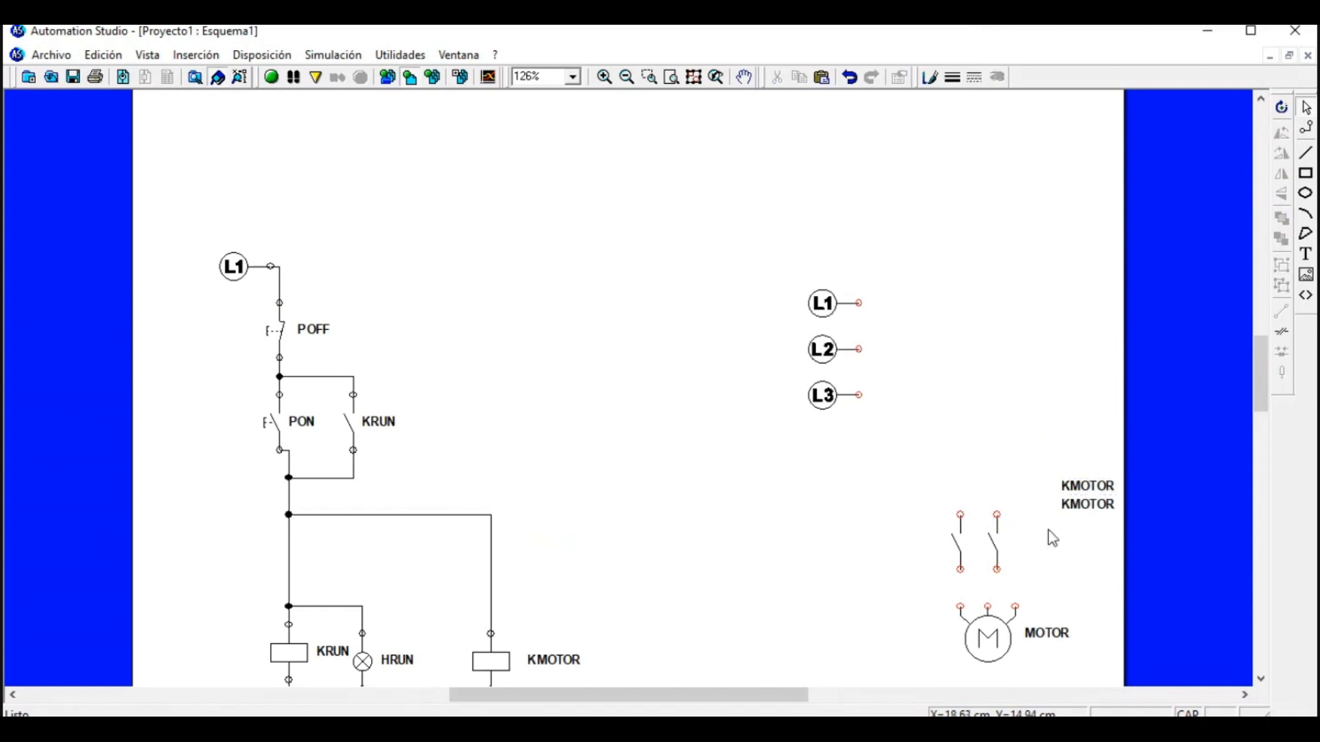
# Add a third copy of the KMOTOR contact evenly spaced beside the second, and stack its label above the other two.
pyautogui.click(994, 544)
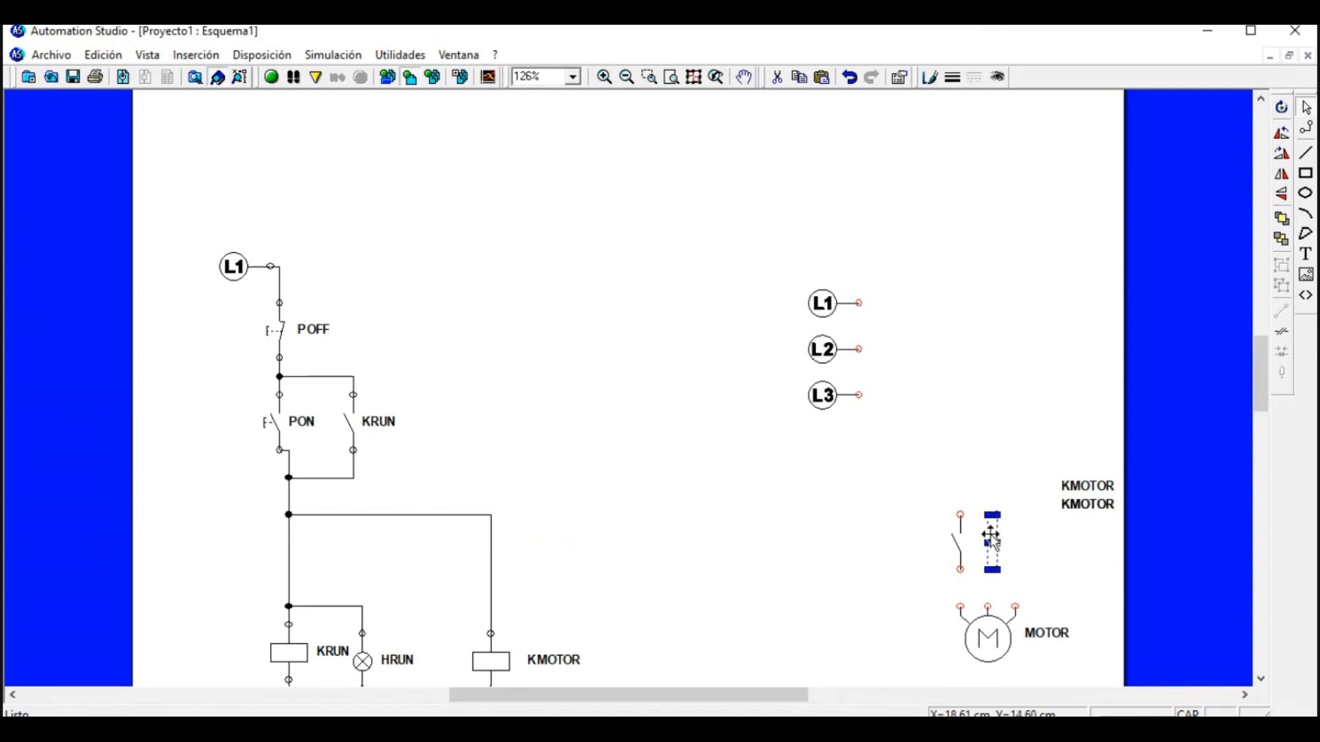
pyautogui.moveTo(989, 537); pyautogui.dragTo(1046, 539)
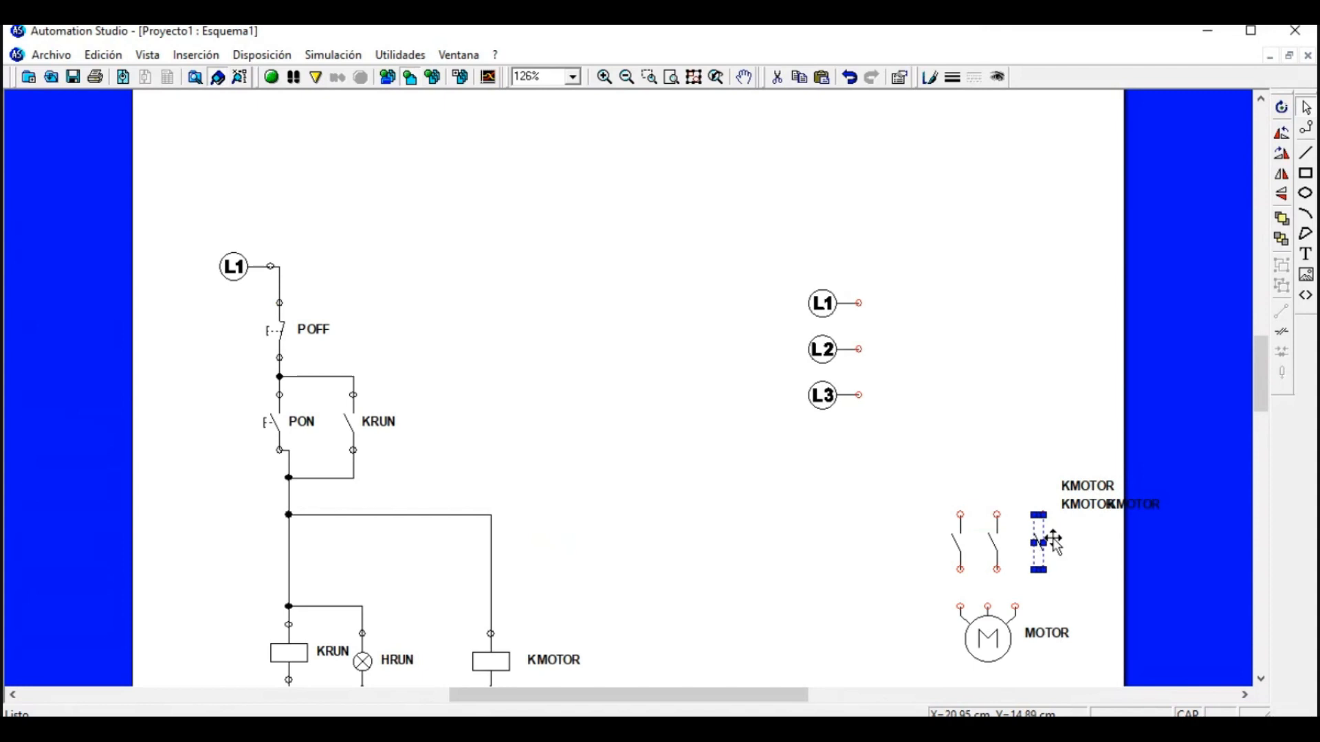
pyautogui.moveTo(1158, 512); pyautogui.dragTo(1102, 474)
pyautogui.click(1093, 560)
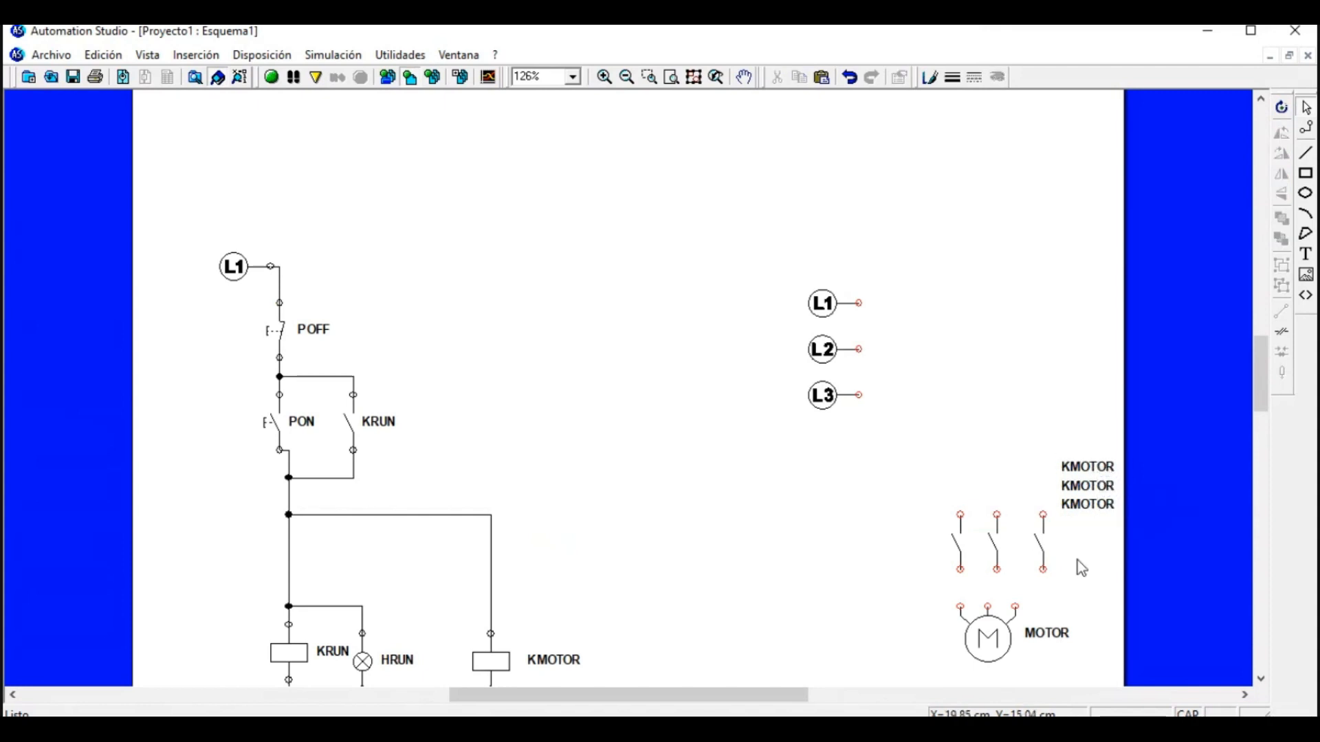
pyautogui.moveTo(1037, 545)
pyautogui.mouseDown()
pyautogui.moveTo(1020, 544)
pyautogui.moveTo(1035, 557)
pyautogui.mouseUp()
pyautogui.click(1075, 562)
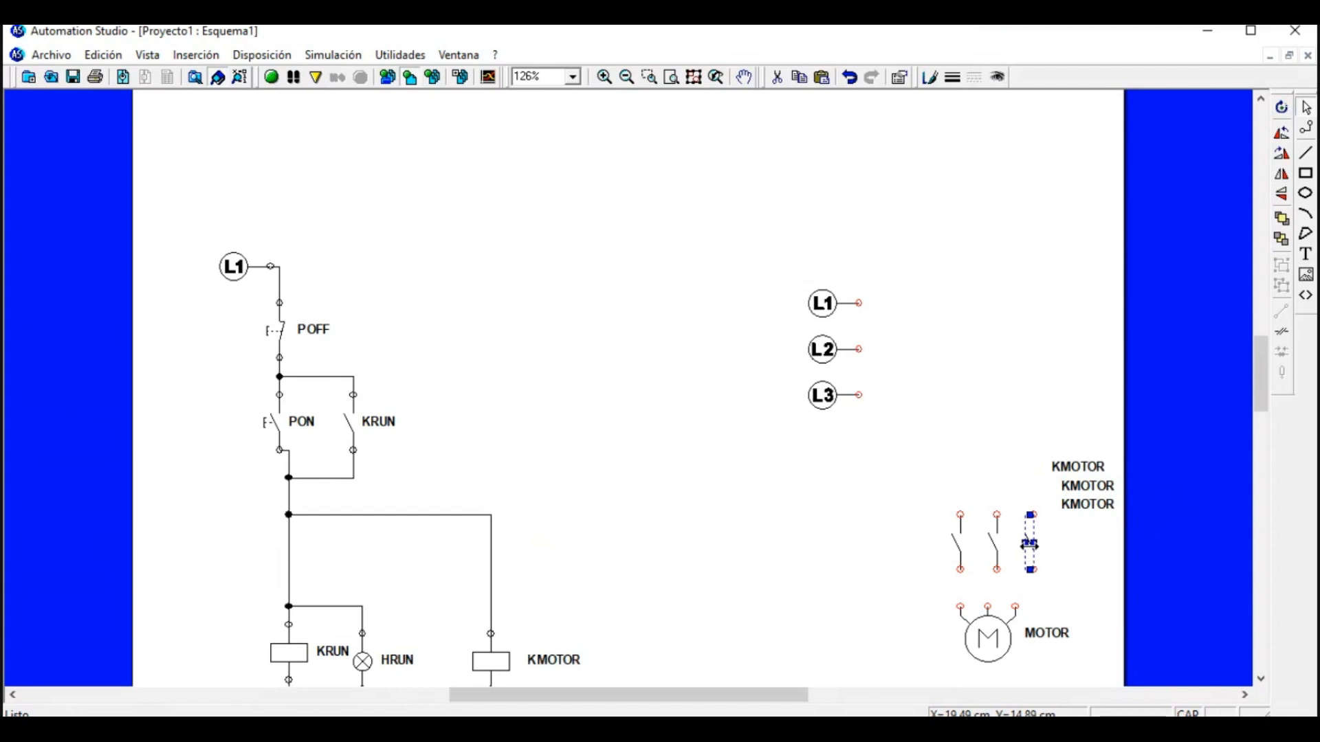
pyautogui.click(1075, 559)
pyautogui.moveTo(1084, 467); pyautogui.dragTo(1090, 473)
pyautogui.click(1070, 569)
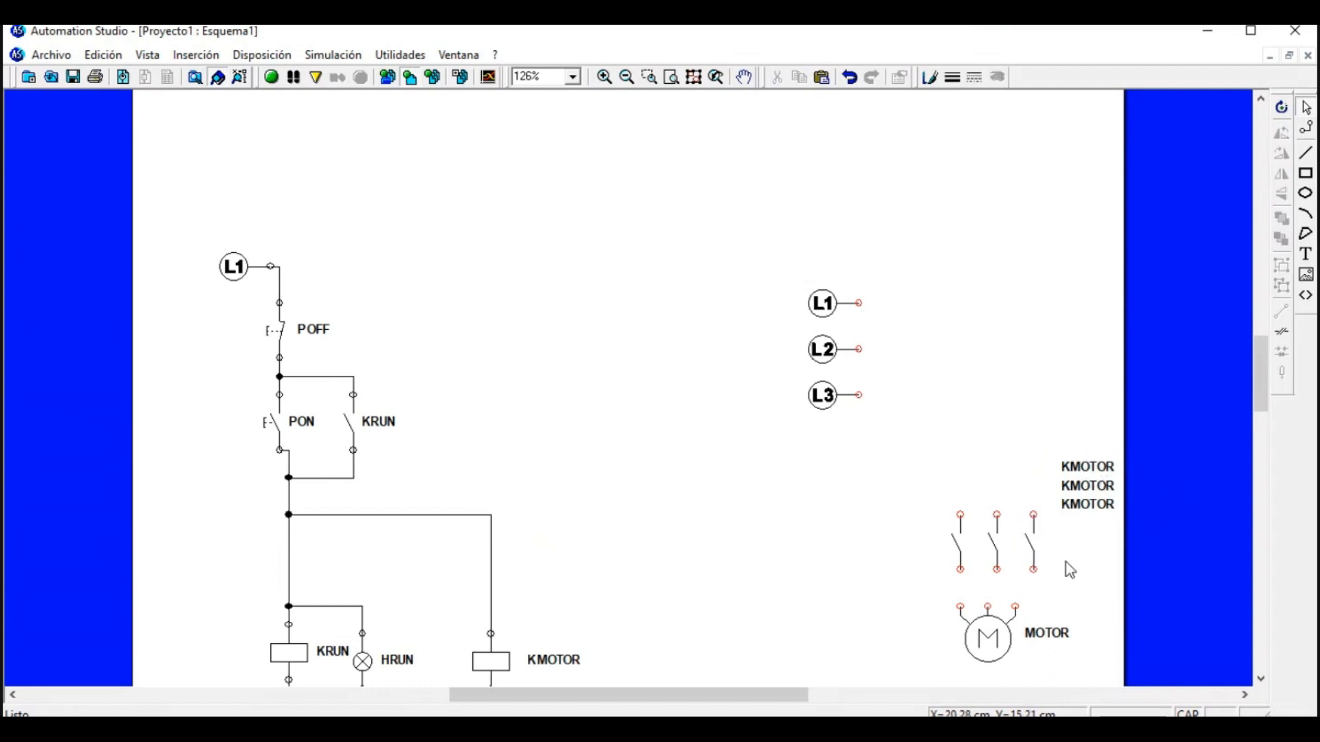
# Wire the three KMOTOR contacts to the motor's terminals and their upper ends to L3, L2 and L1, from left to right.
pyautogui.moveTo(960, 569)
pyautogui.mouseDown()
pyautogui.moveTo(960, 607)
pyautogui.moveTo(993, 595)
pyautogui.moveTo(988, 606)
pyautogui.mouseUp()
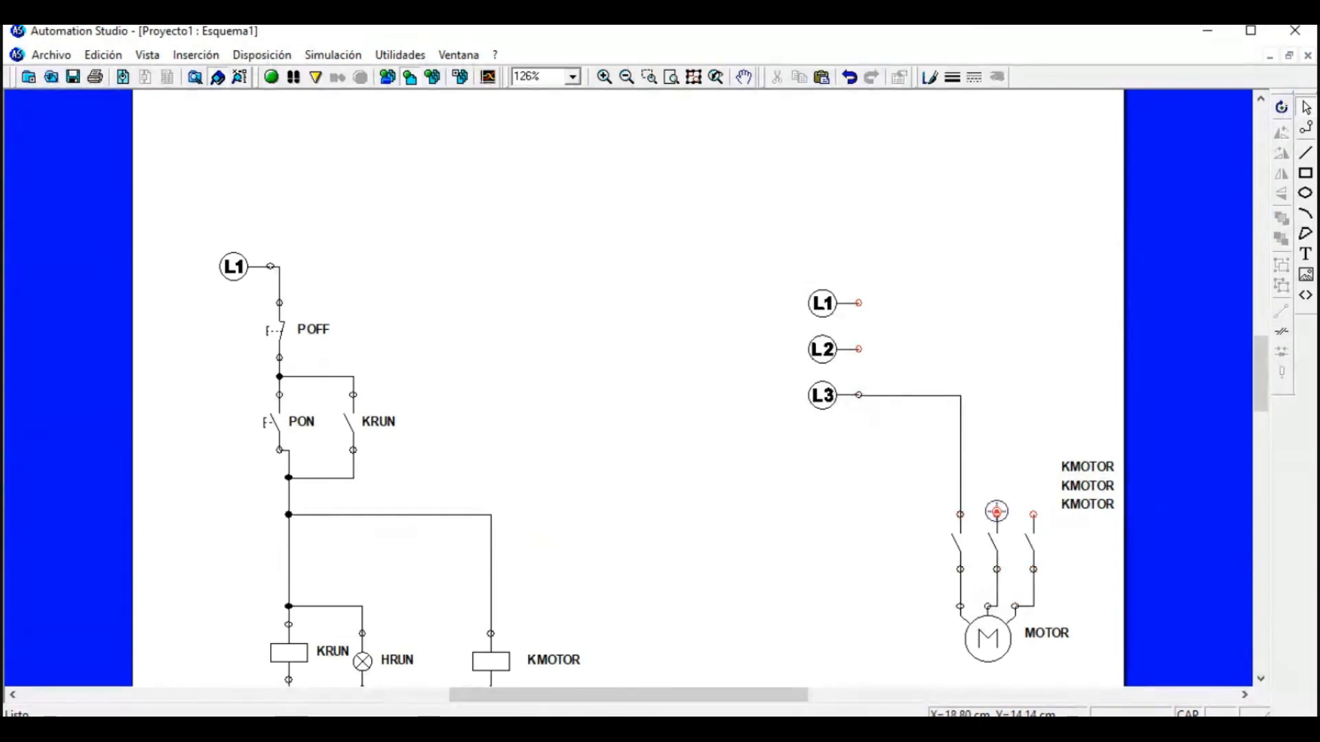
pyautogui.moveTo(997, 511); pyautogui.dragTo(857, 349)
pyautogui.click(857, 349)
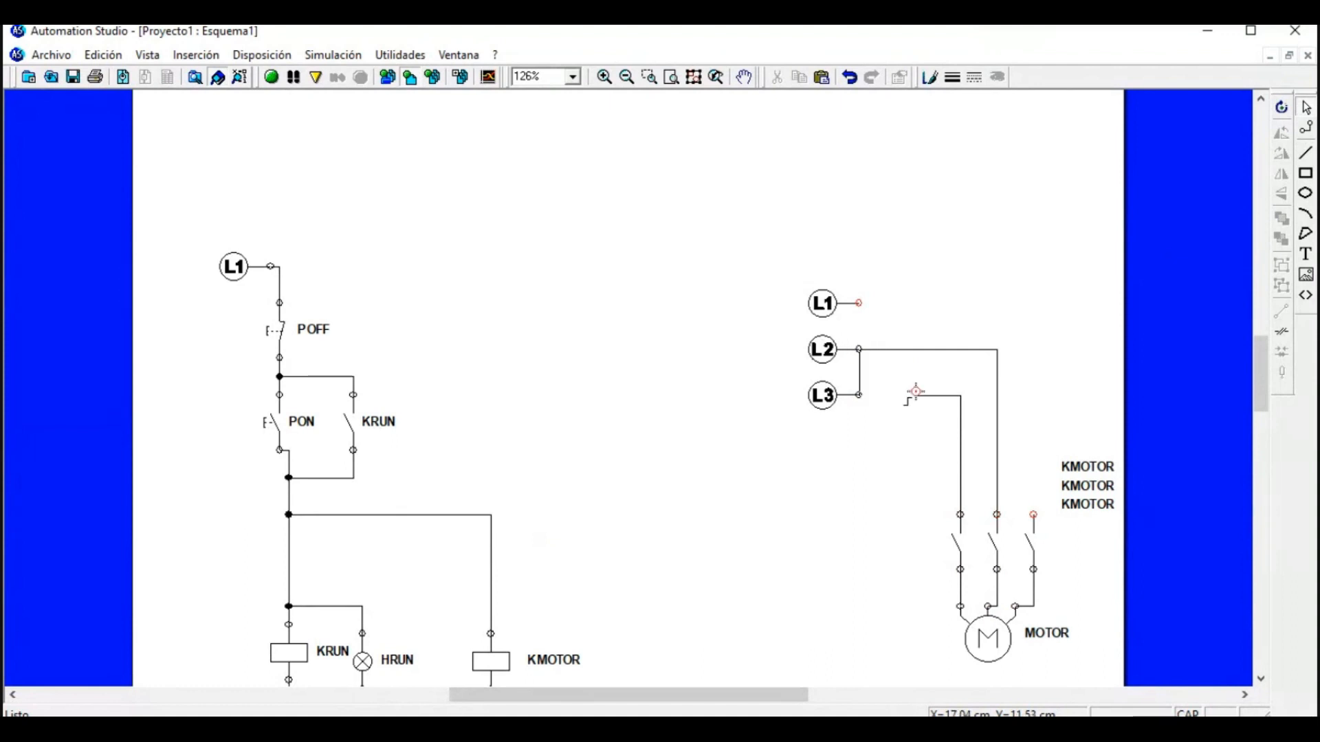
pyautogui.press('Escape')
pyautogui.click(1033, 515)
pyautogui.click(861, 303)
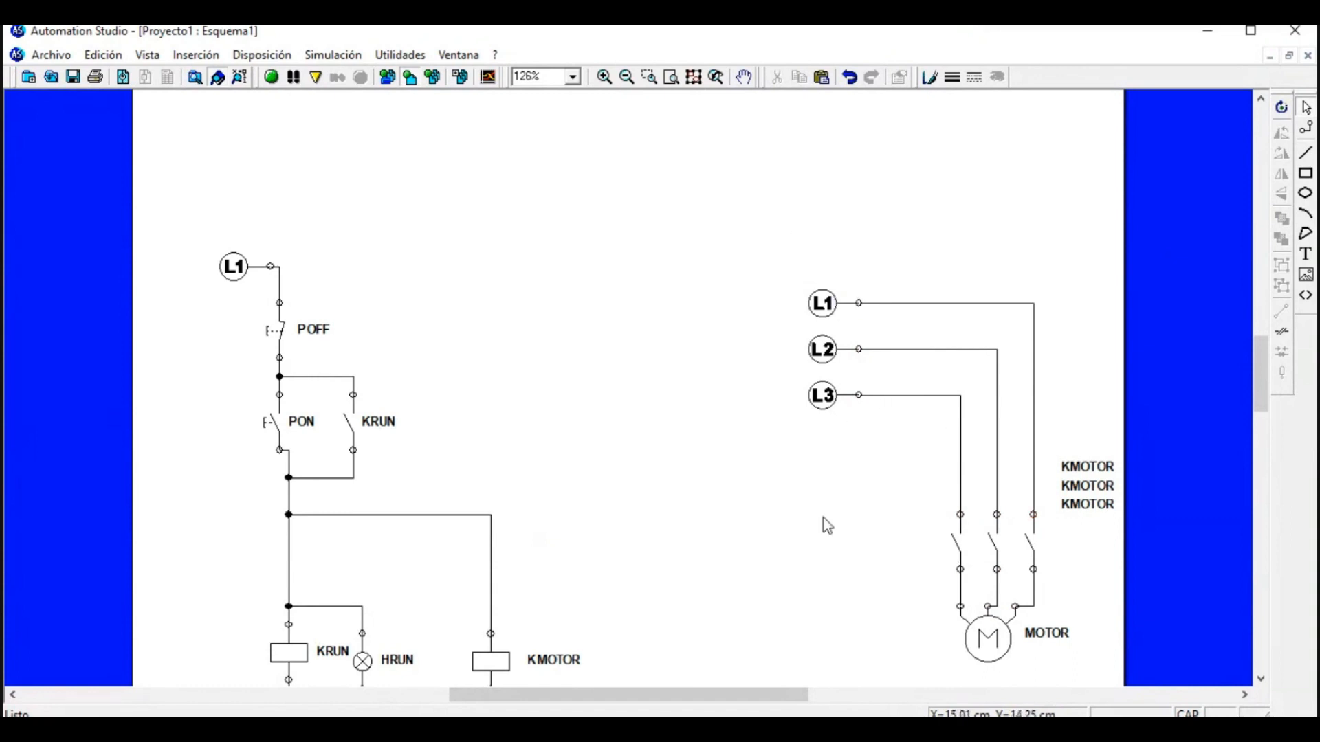
# Simulate the control and power circuits, start the motor with PON, and stop the simulation.
pyautogui.moveTo(1256, 356)
pyautogui.mouseDown()
pyautogui.moveTo(1264, 392)
pyautogui.moveTo(1263, 380)
pyautogui.mouseUp()
pyautogui.click(272, 77)
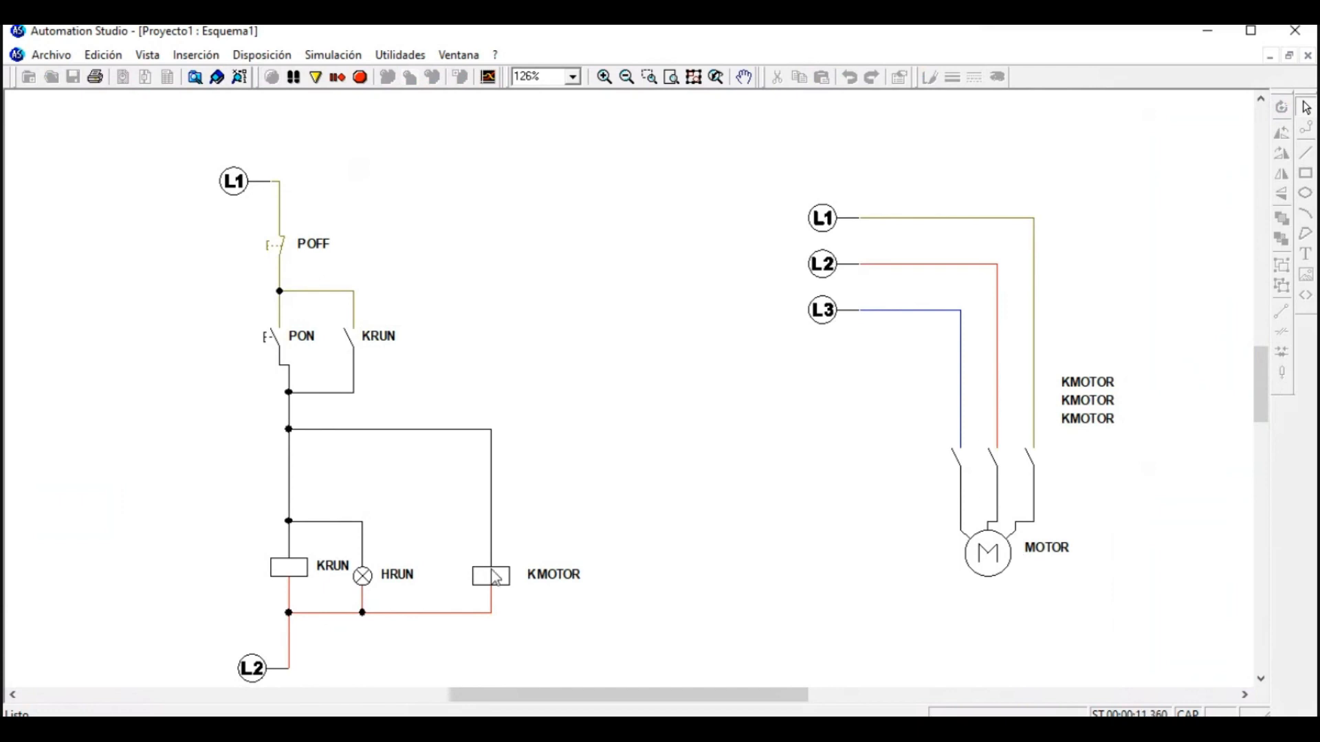
pyautogui.click(277, 349)
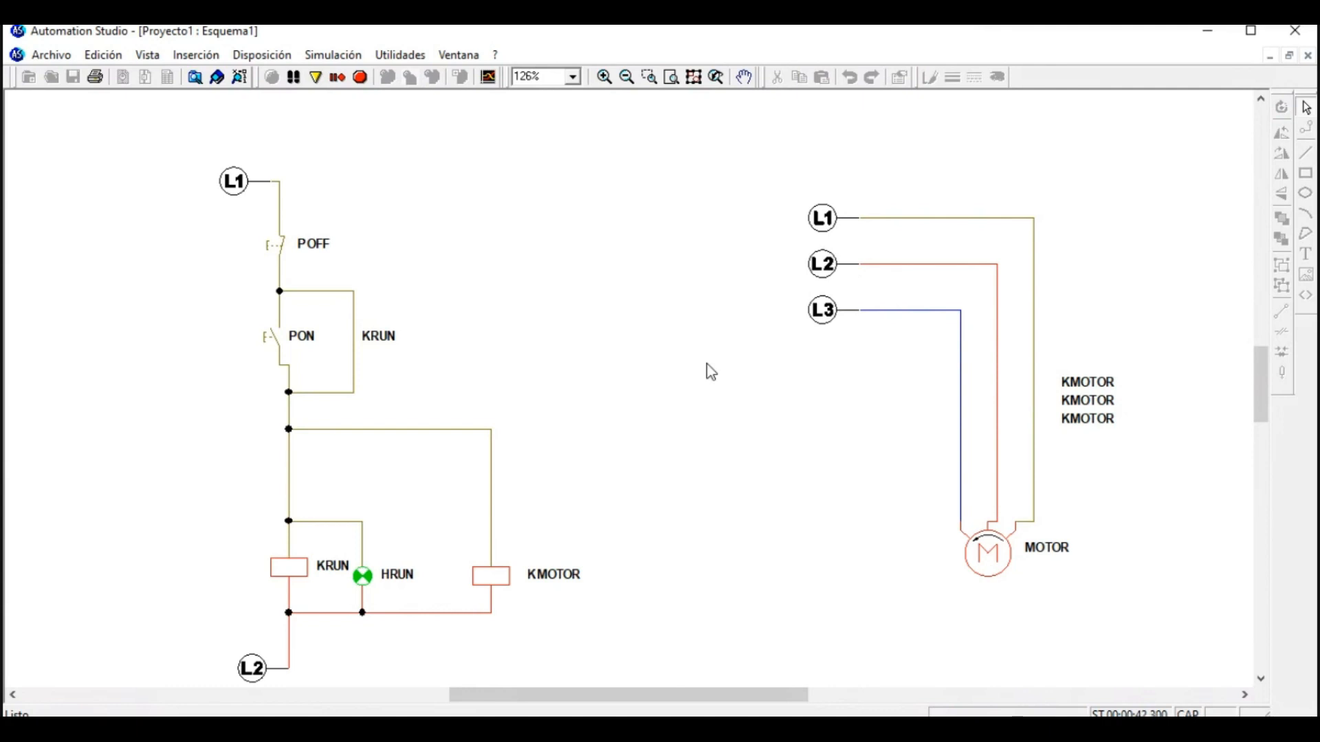
pyautogui.click(360, 77)
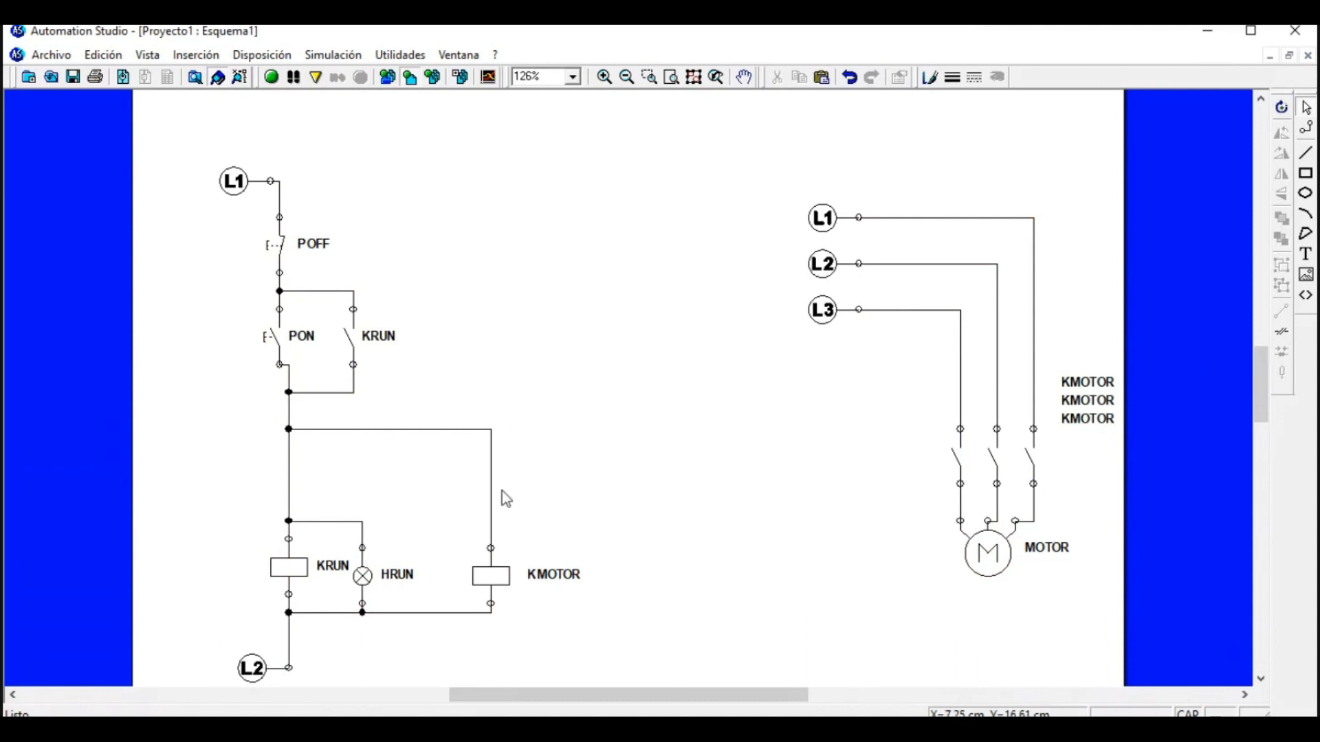
# Move the KMOTOR coil closer to HRUN and shift the power circuit's L1, L2 and L3 terminals closer to the motor contacts.
pyautogui.moveTo(476, 589); pyautogui.dragTo(435, 581)
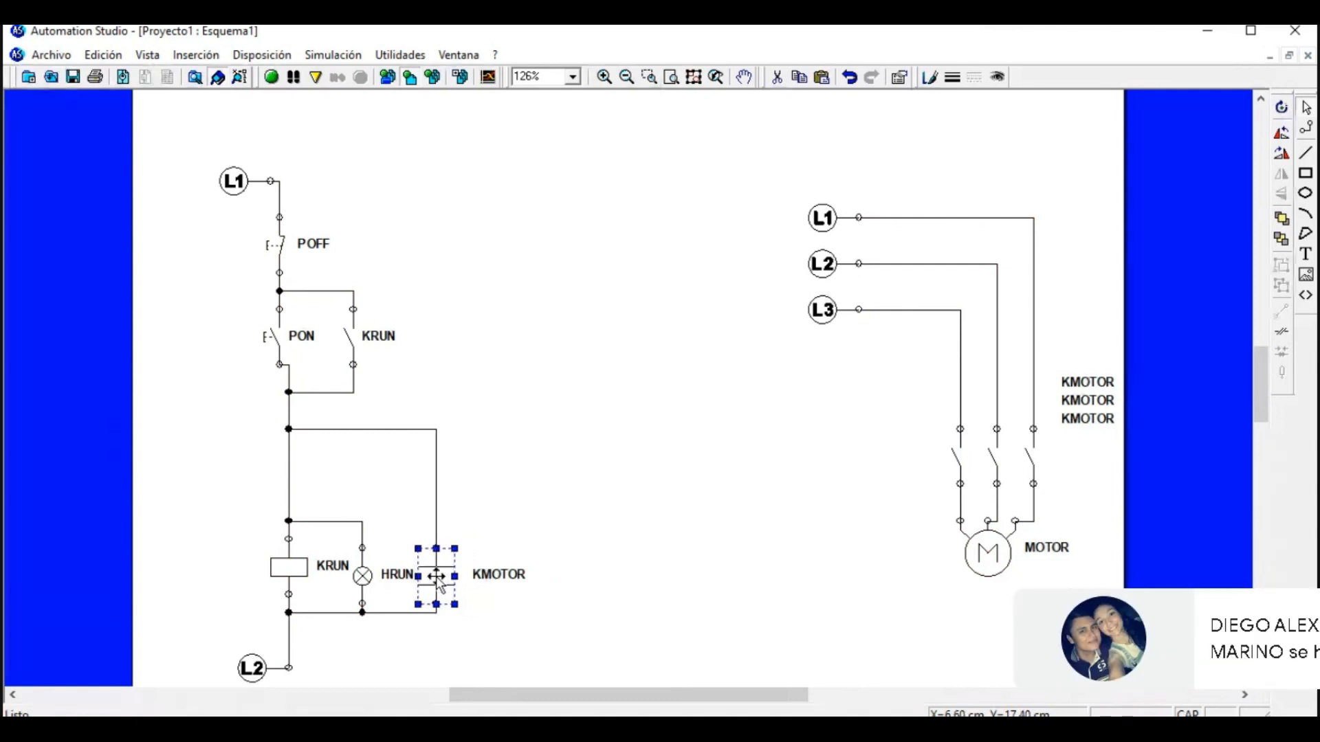
pyautogui.click(556, 549)
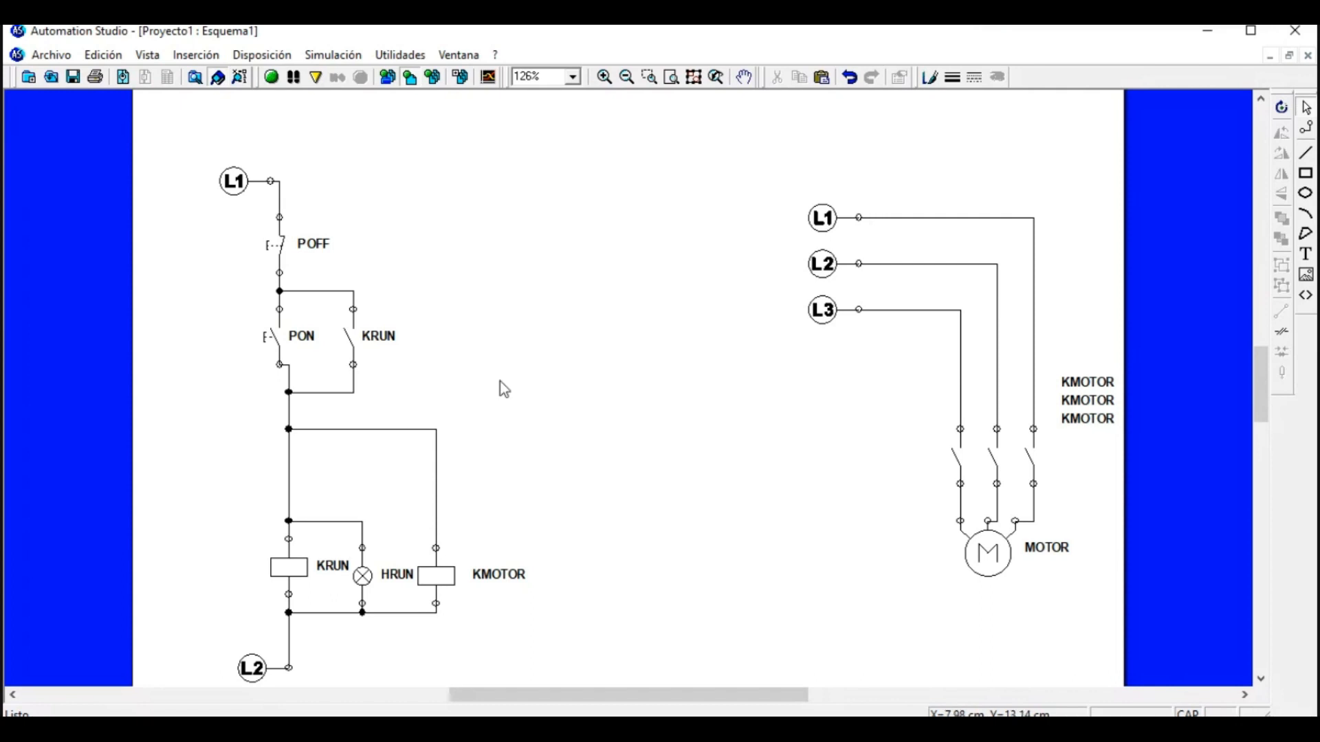
pyautogui.moveTo(818, 313); pyautogui.dragTo(871, 314)
pyautogui.moveTo(822, 265); pyautogui.dragTo(880, 270)
pyautogui.moveTo(822, 219); pyautogui.dragTo(874, 220)
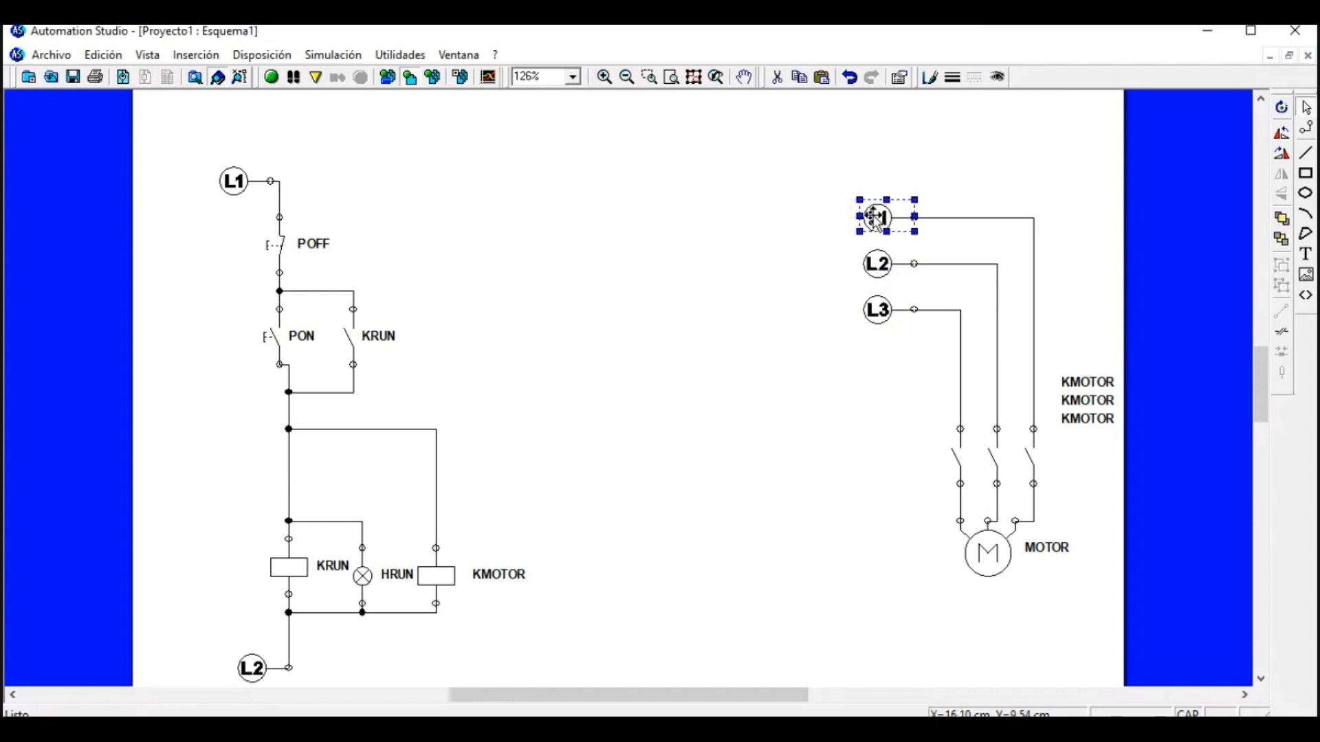
pyautogui.click(760, 301)
pyautogui.moveTo(878, 315); pyautogui.dragTo(908, 319)
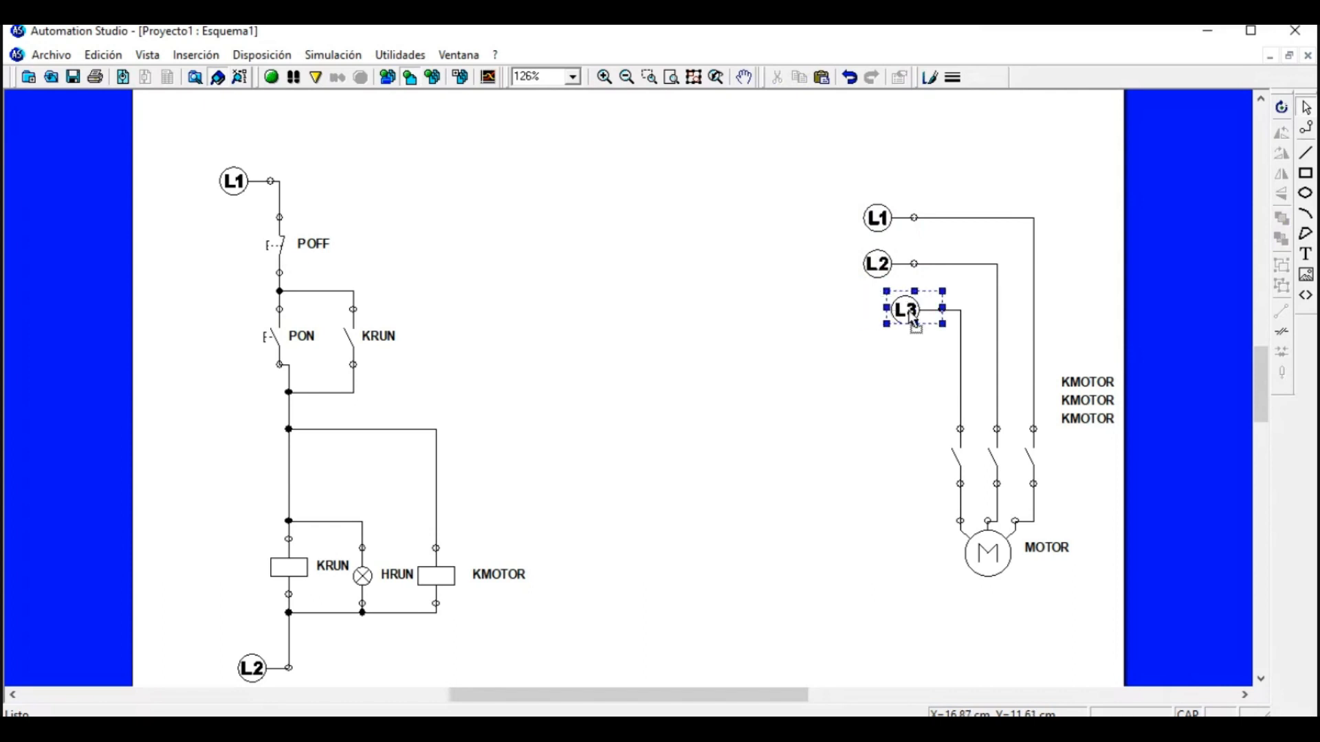
pyautogui.click(881, 270)
pyautogui.moveTo(881, 270); pyautogui.dragTo(911, 277)
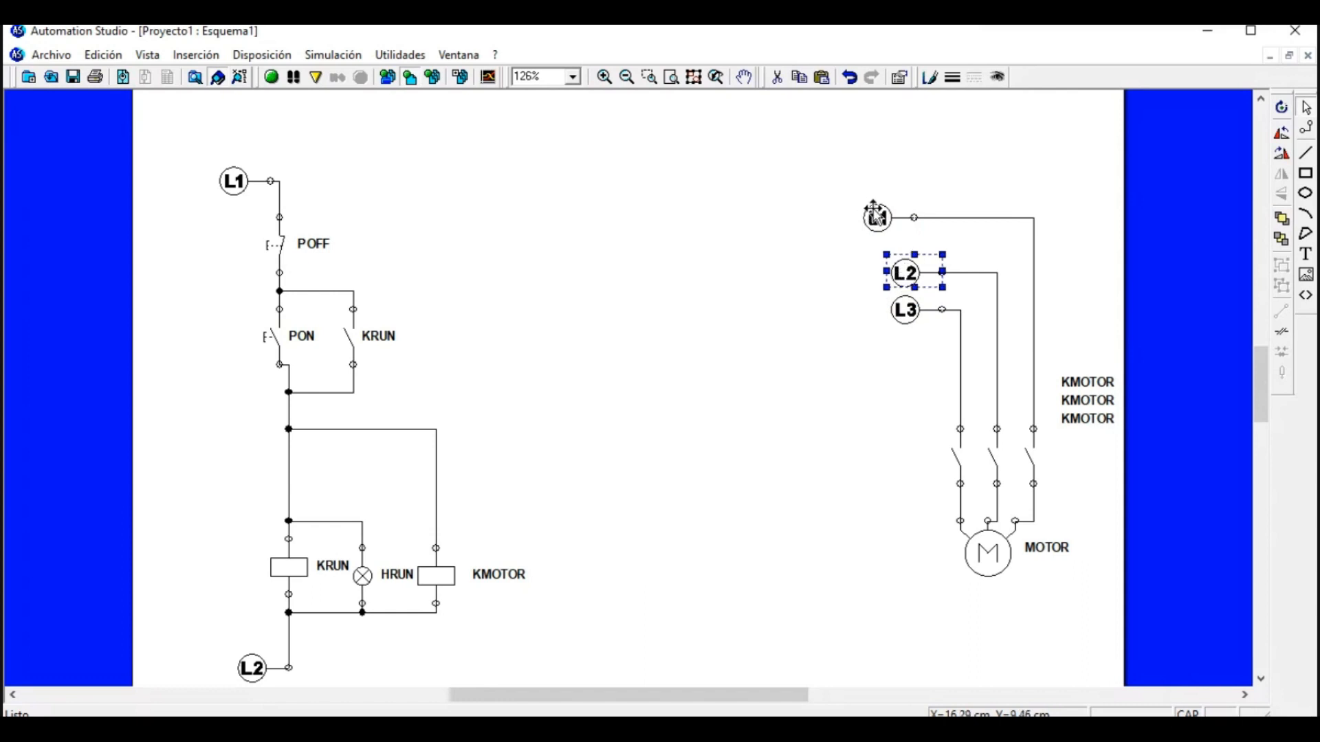
pyautogui.moveTo(875, 213); pyautogui.dragTo(912, 230)
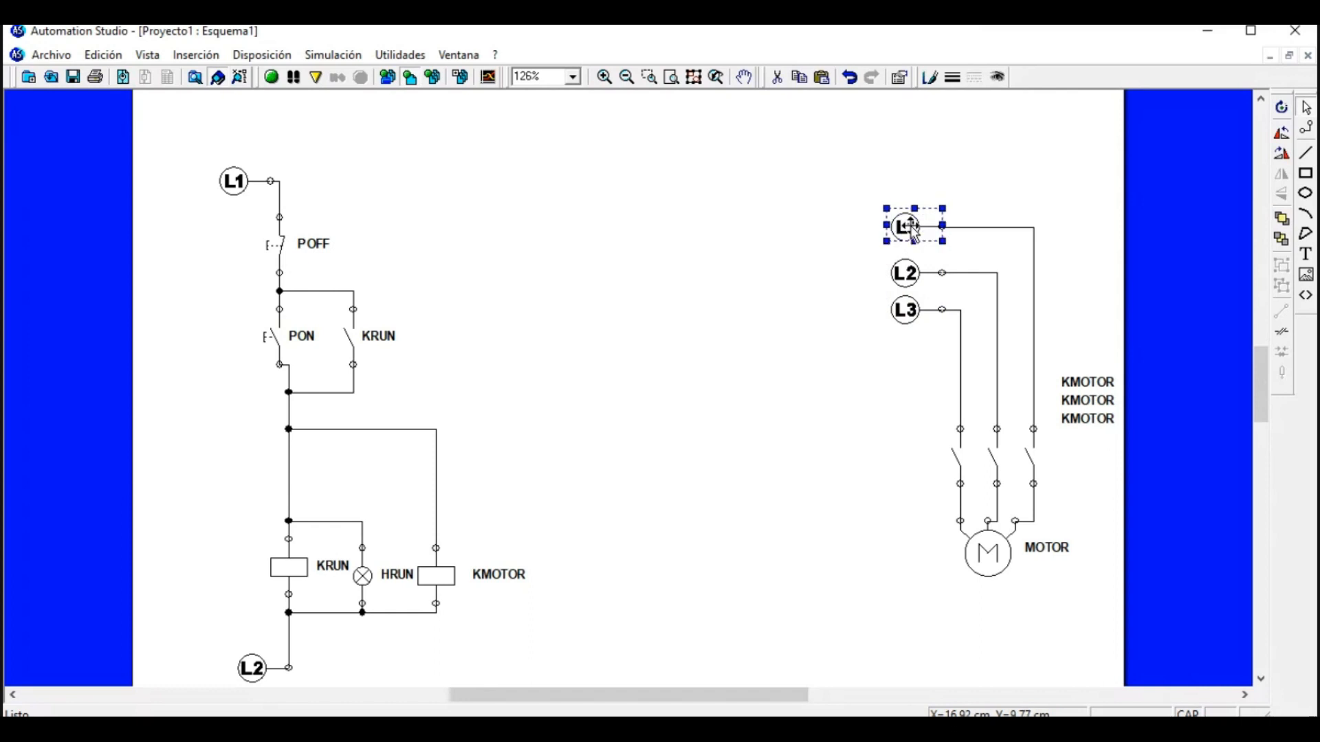
pyautogui.click(838, 242)
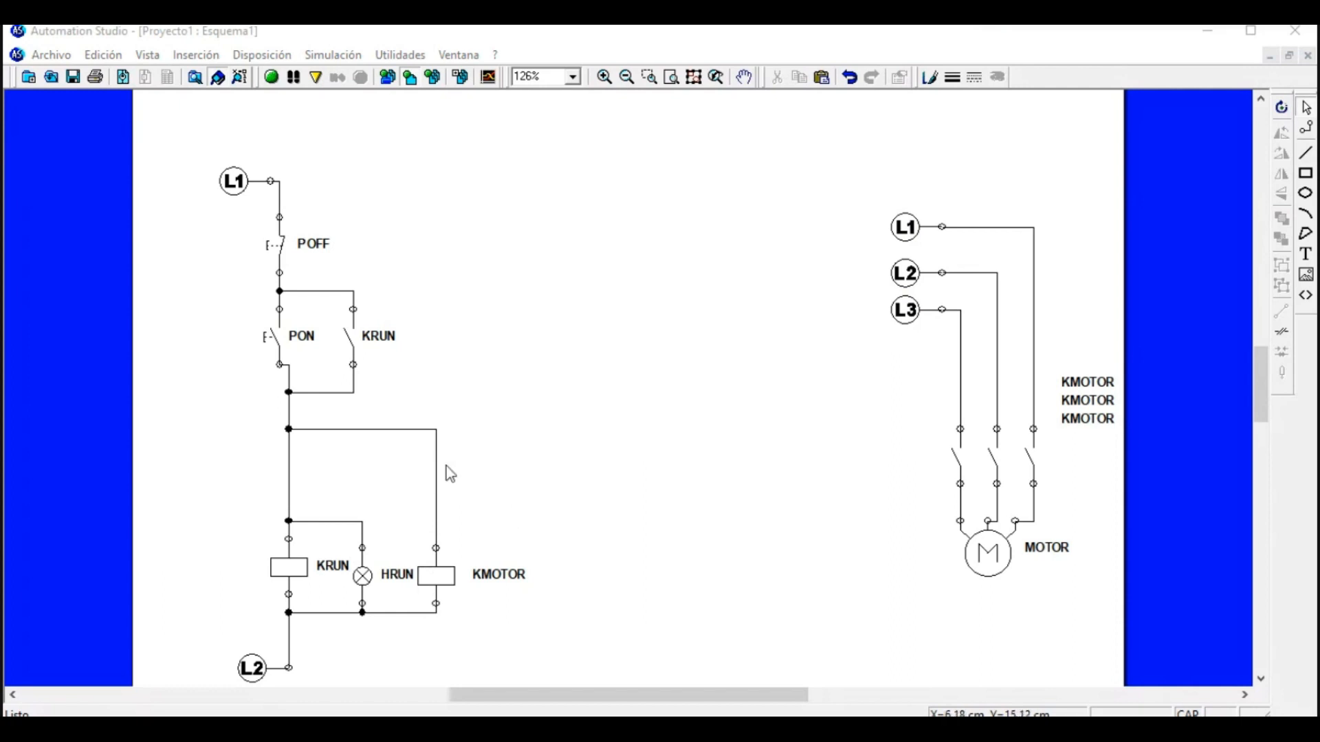
# Place a normally closed pushbutton near the KMOTOR branch, label it SCAJA and position the label beside the symbol.
pyautogui.moveTo(103, 636); pyautogui.dragTo(466, 482)
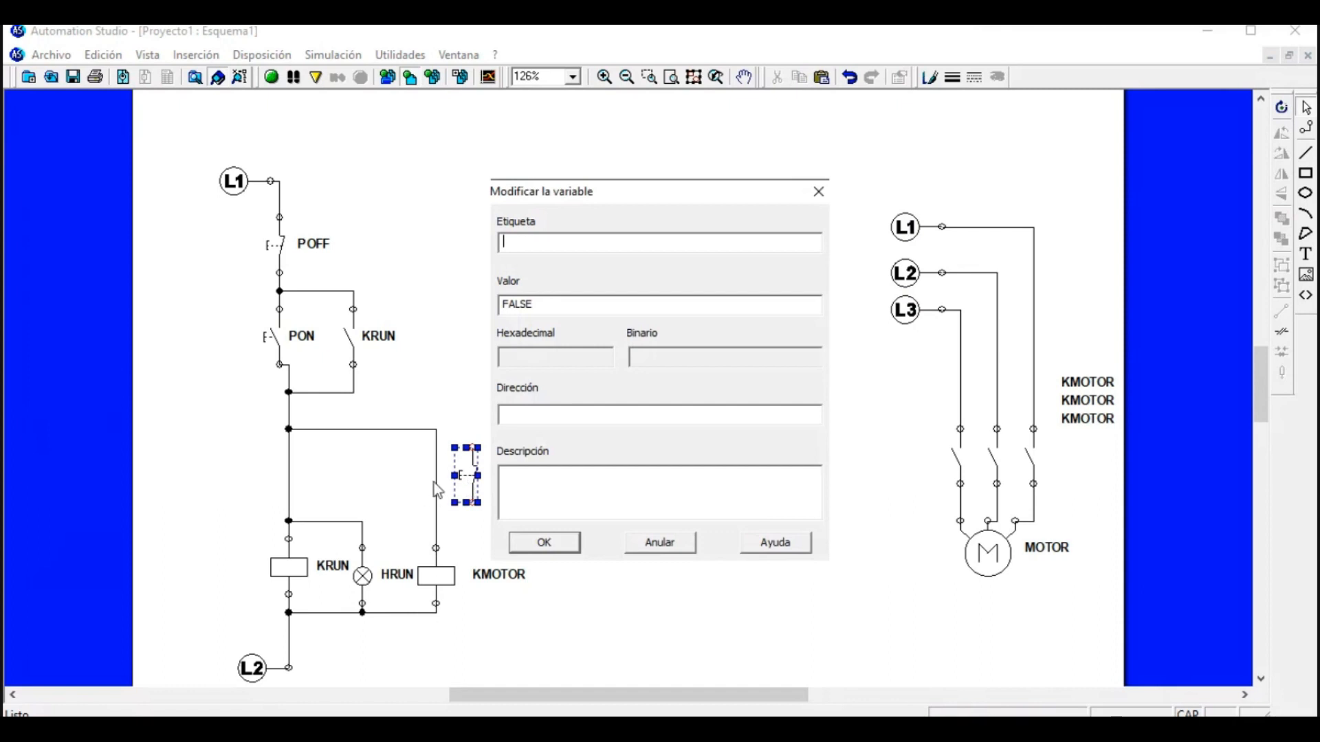
pyautogui.write('SPOS')
pyautogui.press('BackSpace')
pyautogui.press('BackSpace')
pyautogui.write('RE')
pyautogui.press('BackSpace')
pyautogui.press('BackSpace')
pyautogui.press('BackSpace')
pyautogui.write('CAJA')
pyautogui.click(543, 550)
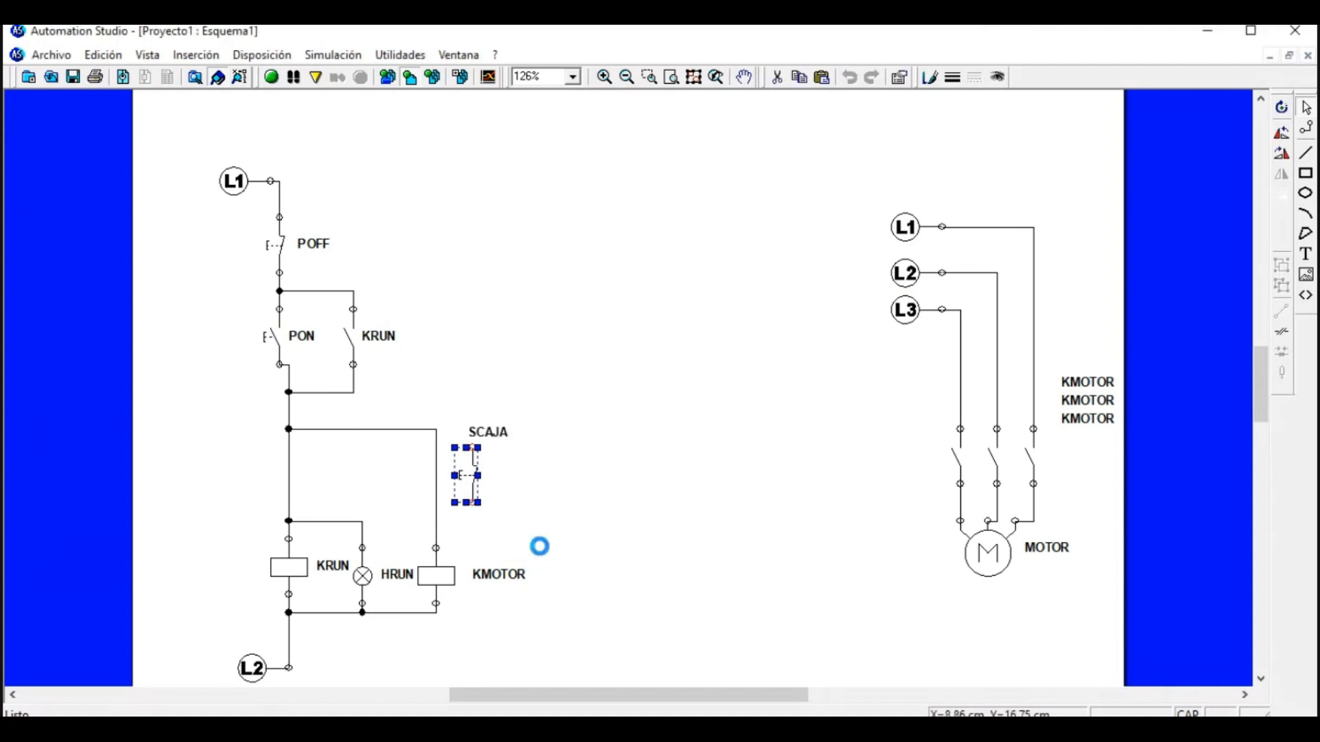
pyautogui.moveTo(509, 432); pyautogui.dragTo(529, 476)
pyautogui.click(585, 459)
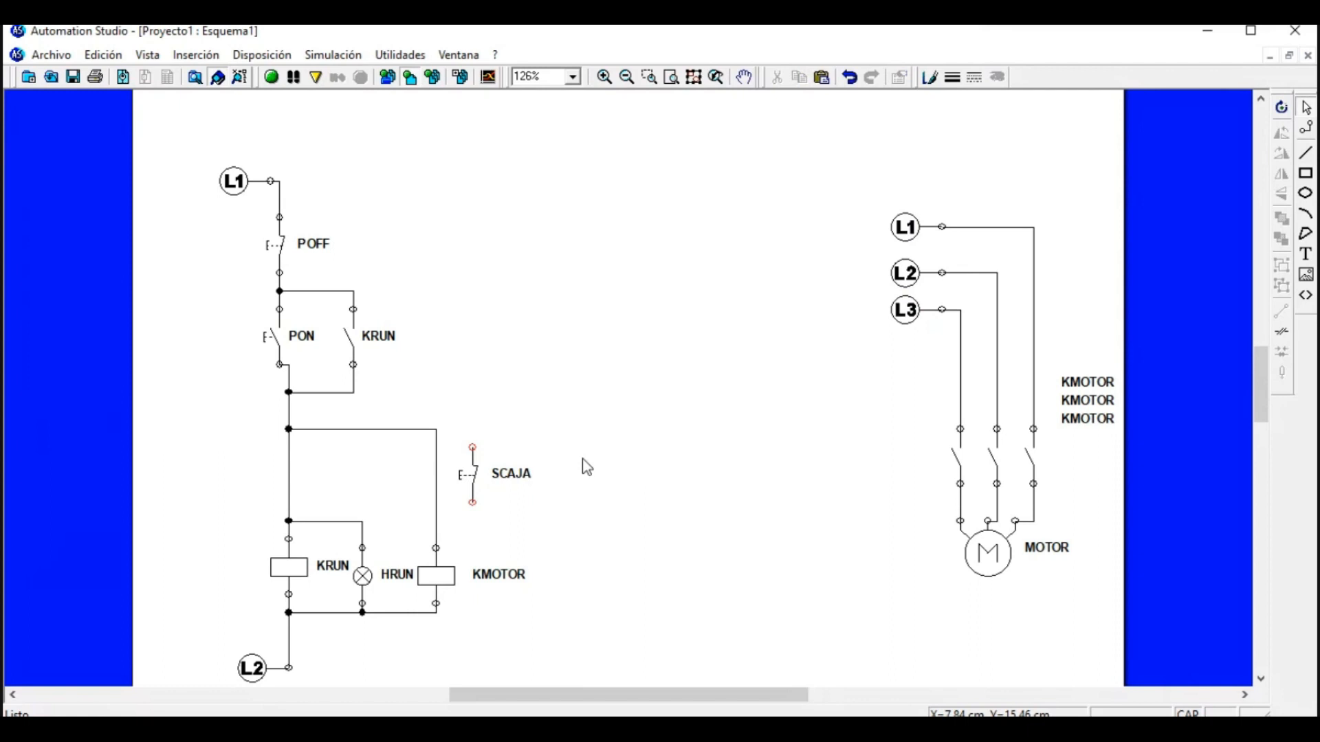
# Remove the wire above the KMOTOR coil and wire SCAJA in series between the coil and the junction below PON.
pyautogui.click(433, 477)
pyautogui.press('Delete')
pyautogui.moveTo(472, 474); pyautogui.dragTo(435, 546)
pyautogui.click(508, 501)
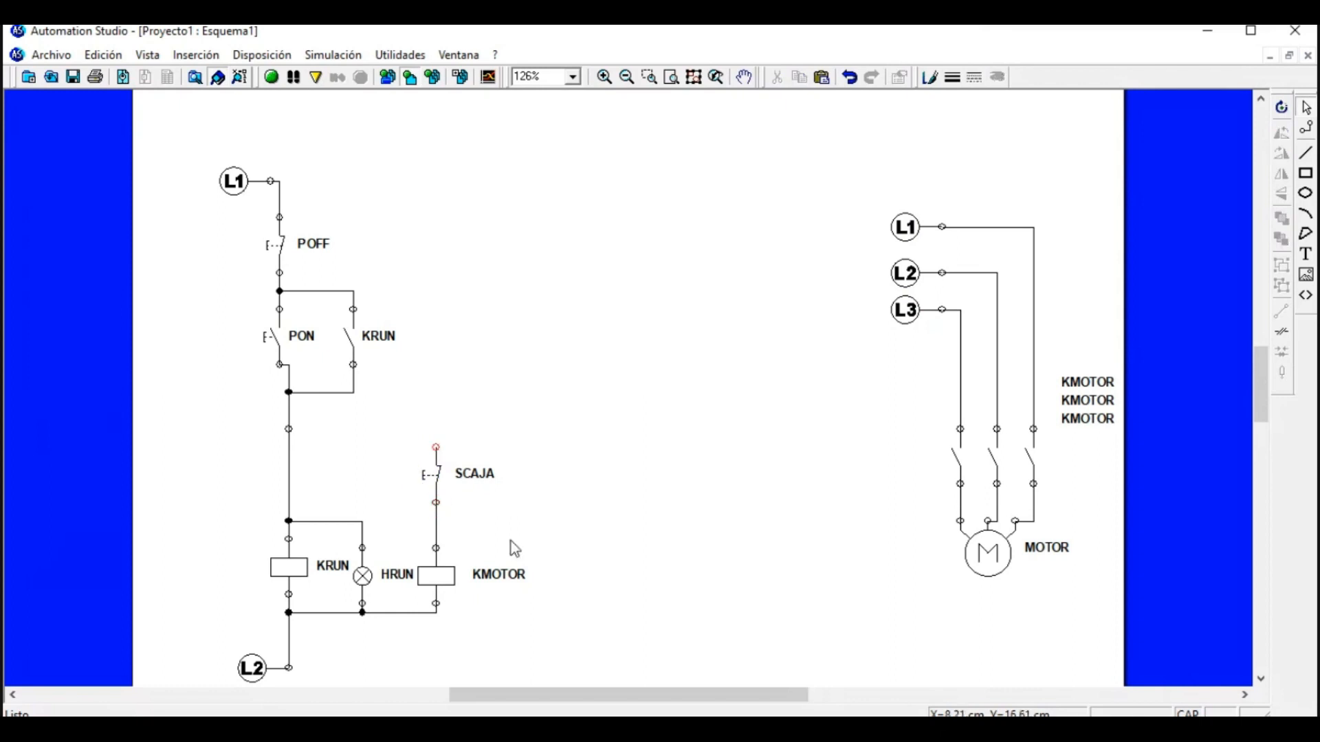
pyautogui.moveTo(433, 445)
pyautogui.mouseDown()
pyautogui.moveTo(250, 436)
pyautogui.moveTo(451, 422)
pyautogui.moveTo(291, 429)
pyautogui.moveTo(297, 443)
pyautogui.moveTo(288, 431)
pyautogui.mouseUp()
# Simulate the circuit, start it with PON, toggle SCAJA open and closed to check the motor, and stop the simulation.
pyautogui.click(273, 79)
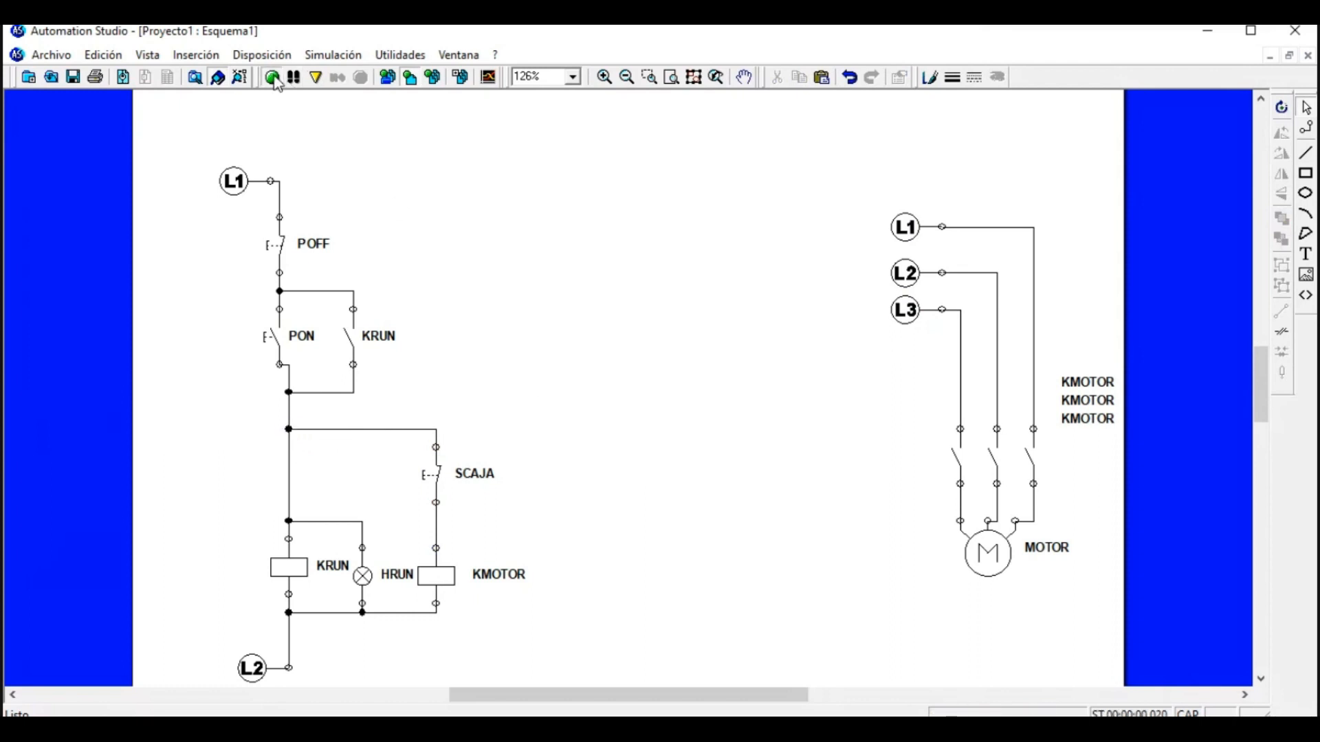
pyautogui.click(275, 349)
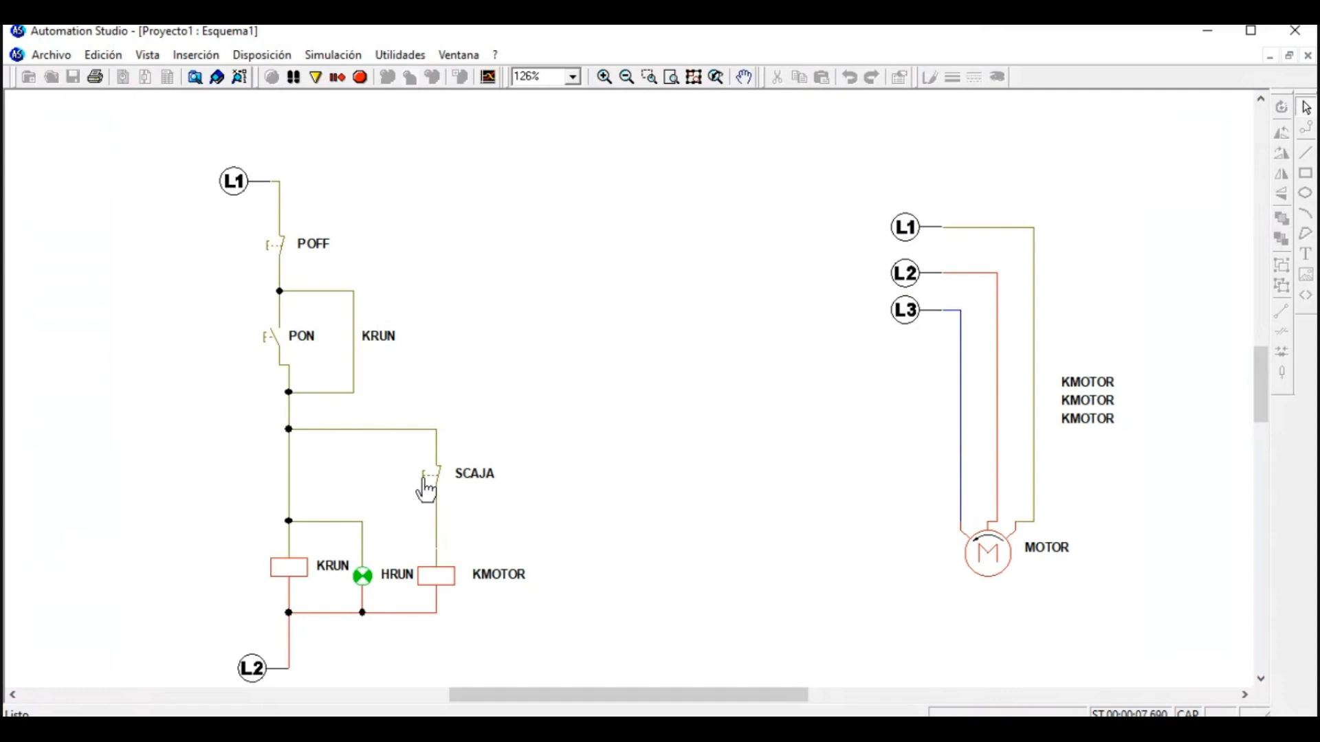
pyautogui.click(427, 489)
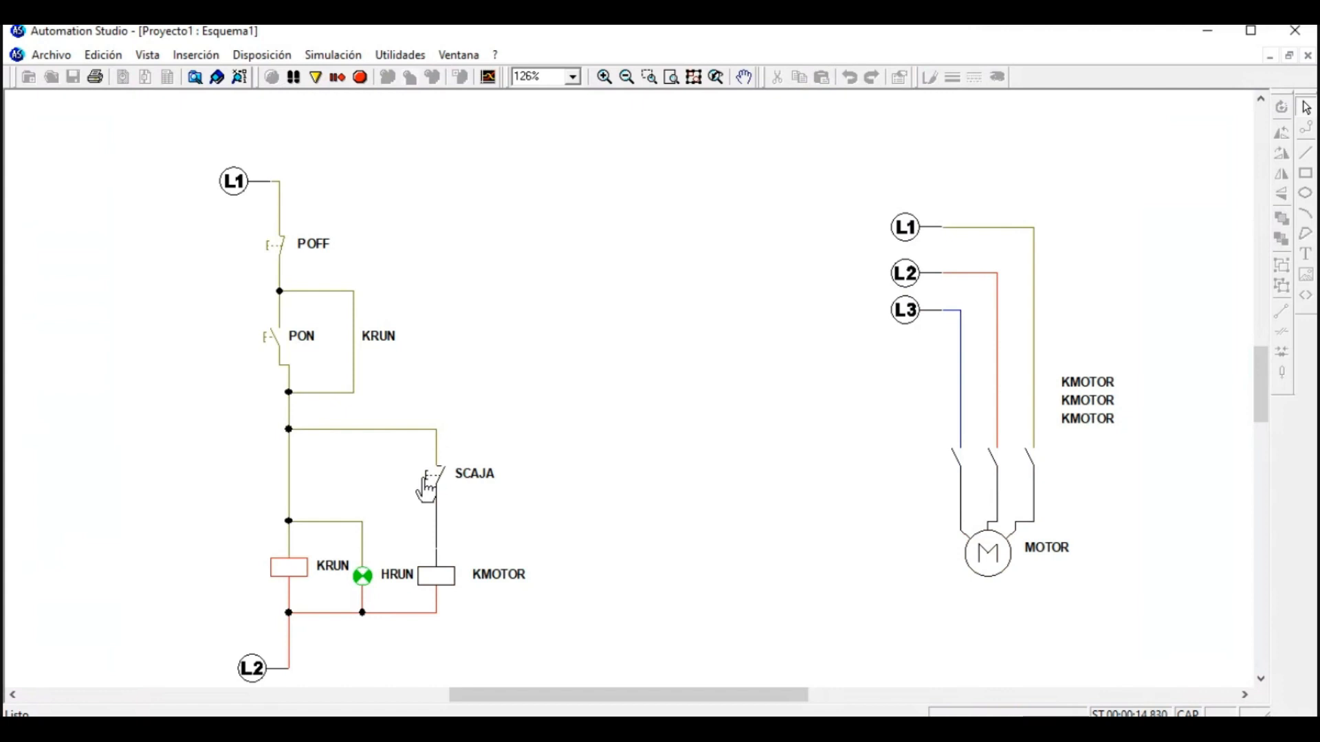
pyautogui.click(426, 489)
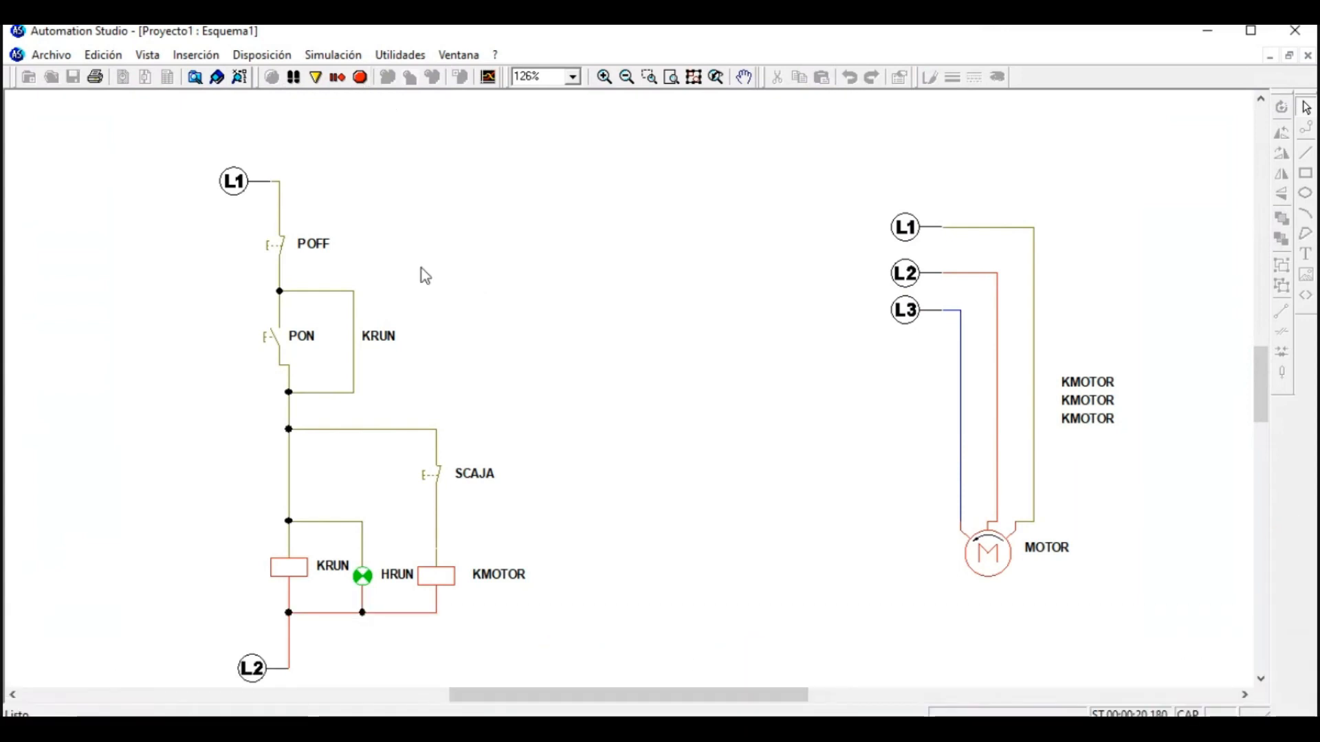
pyautogui.click(360, 77)
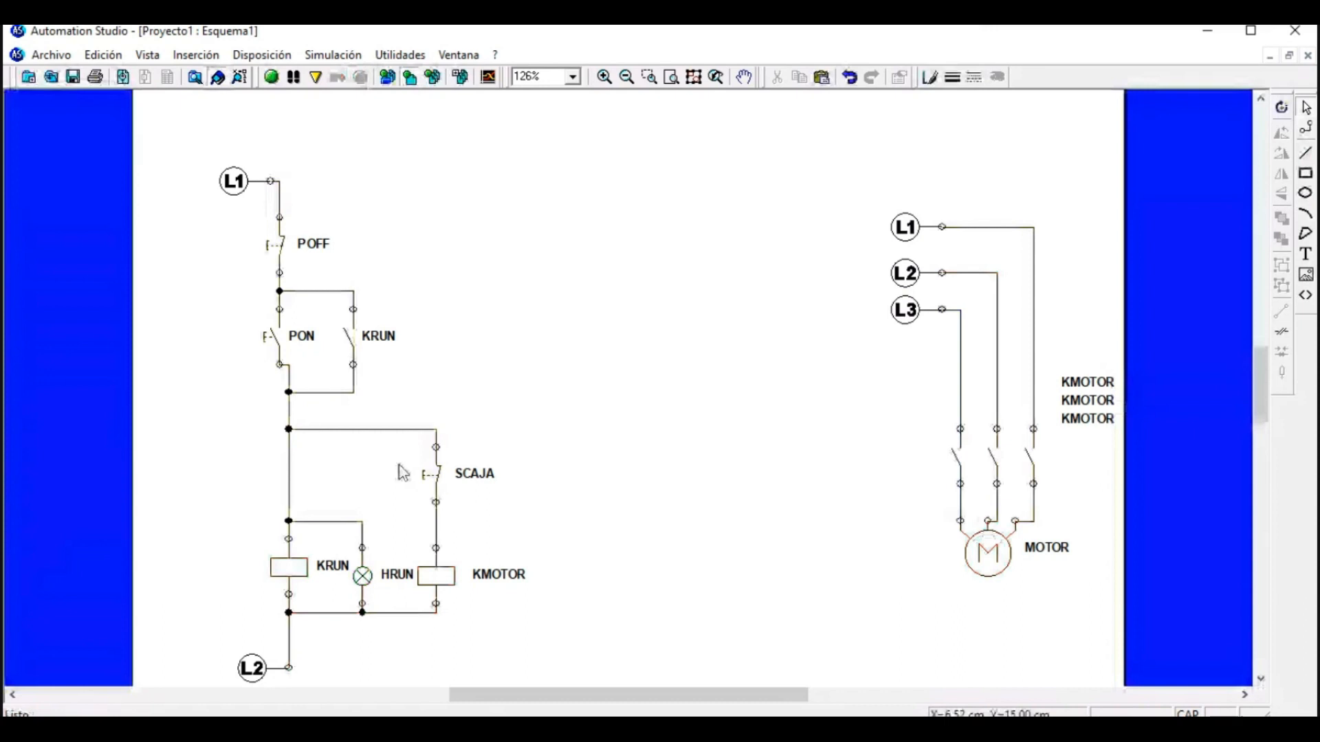
# Replace the SCAJA pushbutton above the KMOTOR coil with a normally open contact.
pyautogui.click(438, 474)
pyautogui.press('Delete')
pyautogui.click(186, 729)
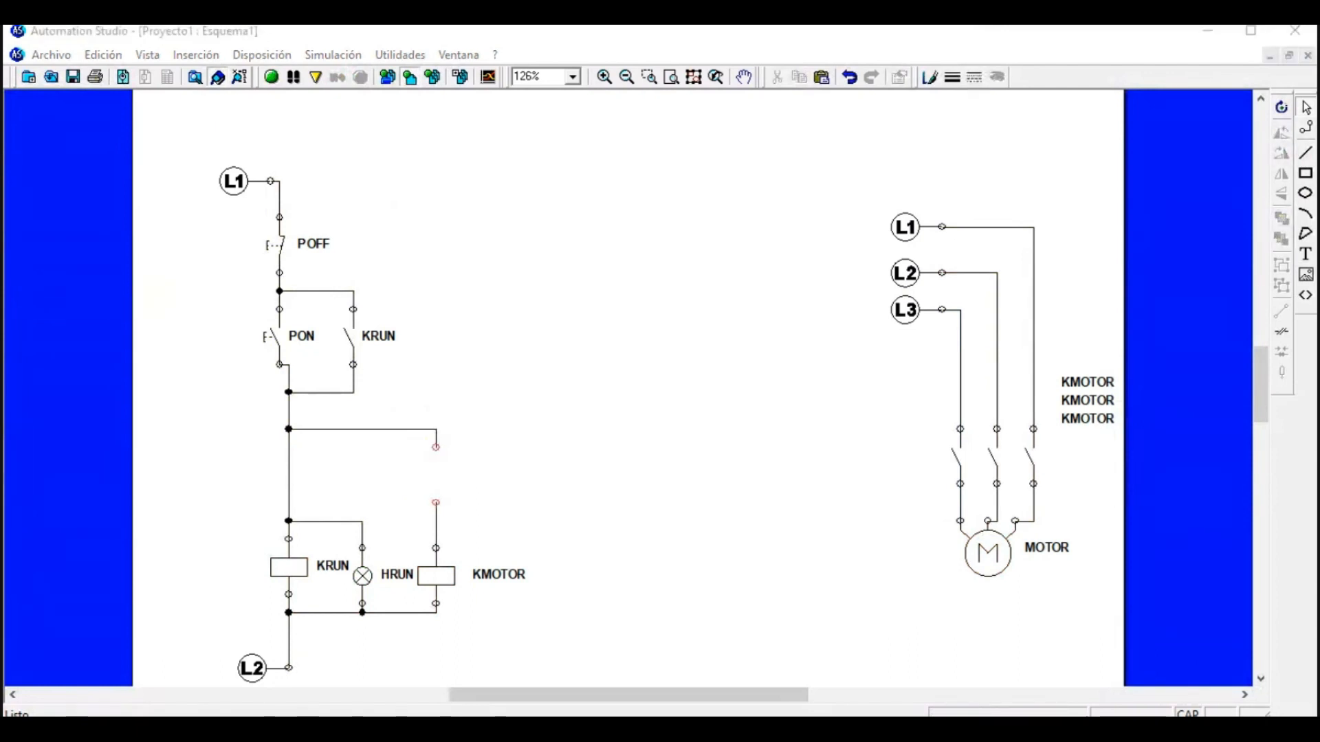
pyautogui.moveTo(75, 281); pyautogui.dragTo(442, 483)
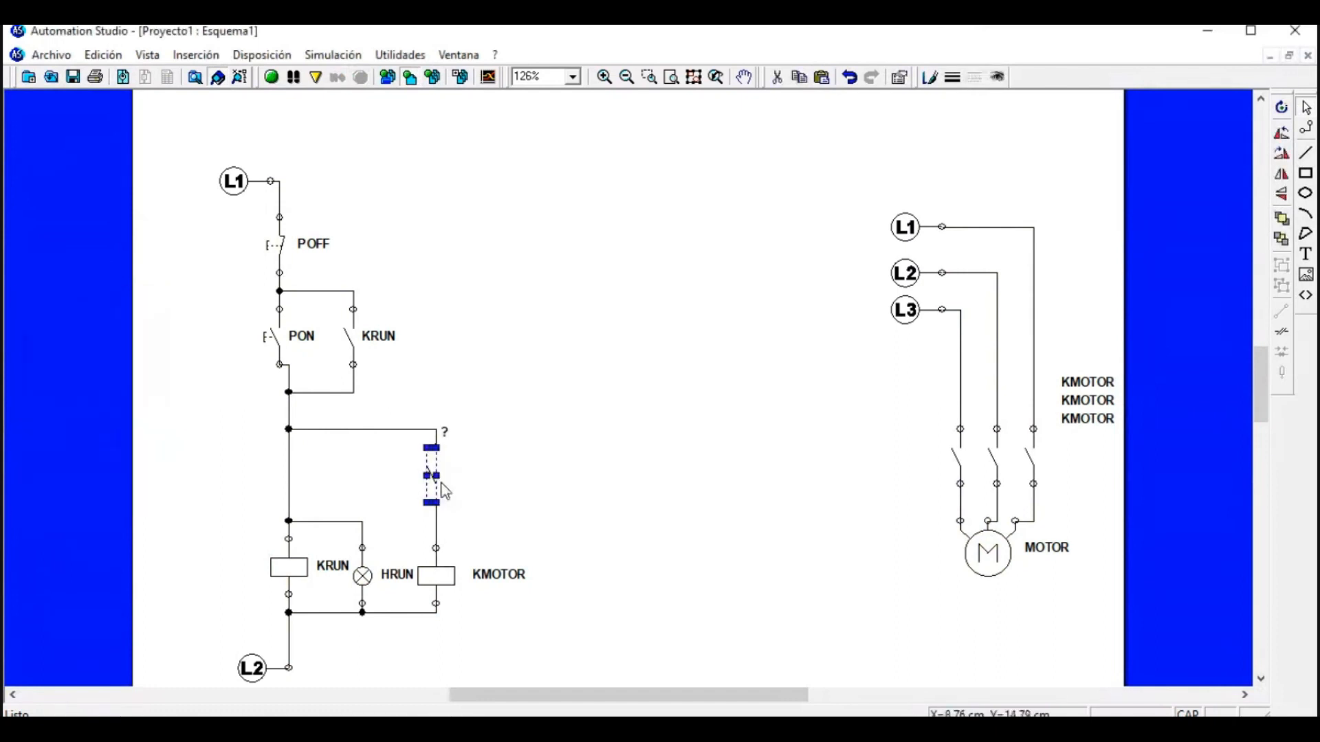
pyautogui.click(535, 456)
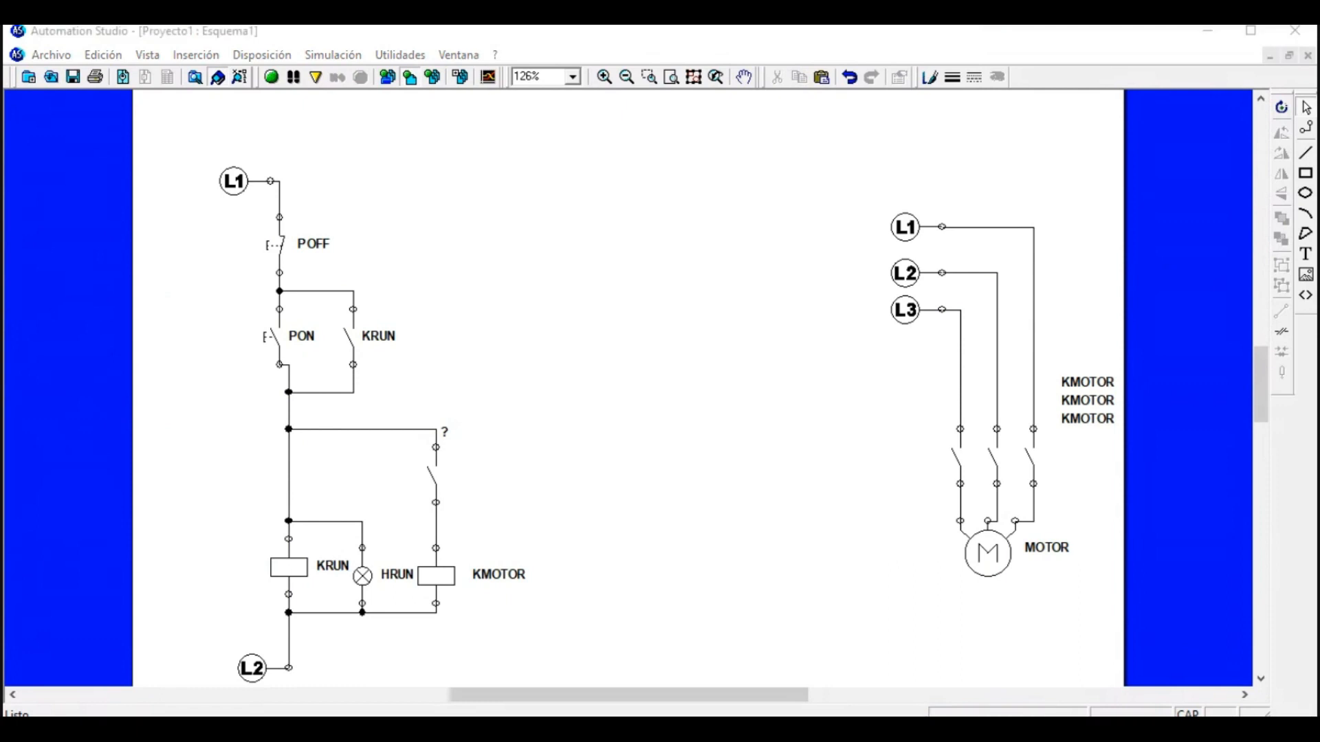
# Place a normally open switch between the control circuit and the power circuit, label it SCAJA and position the label beside the symbol.
pyautogui.moveTo(3, 481); pyautogui.dragTo(741, 271)
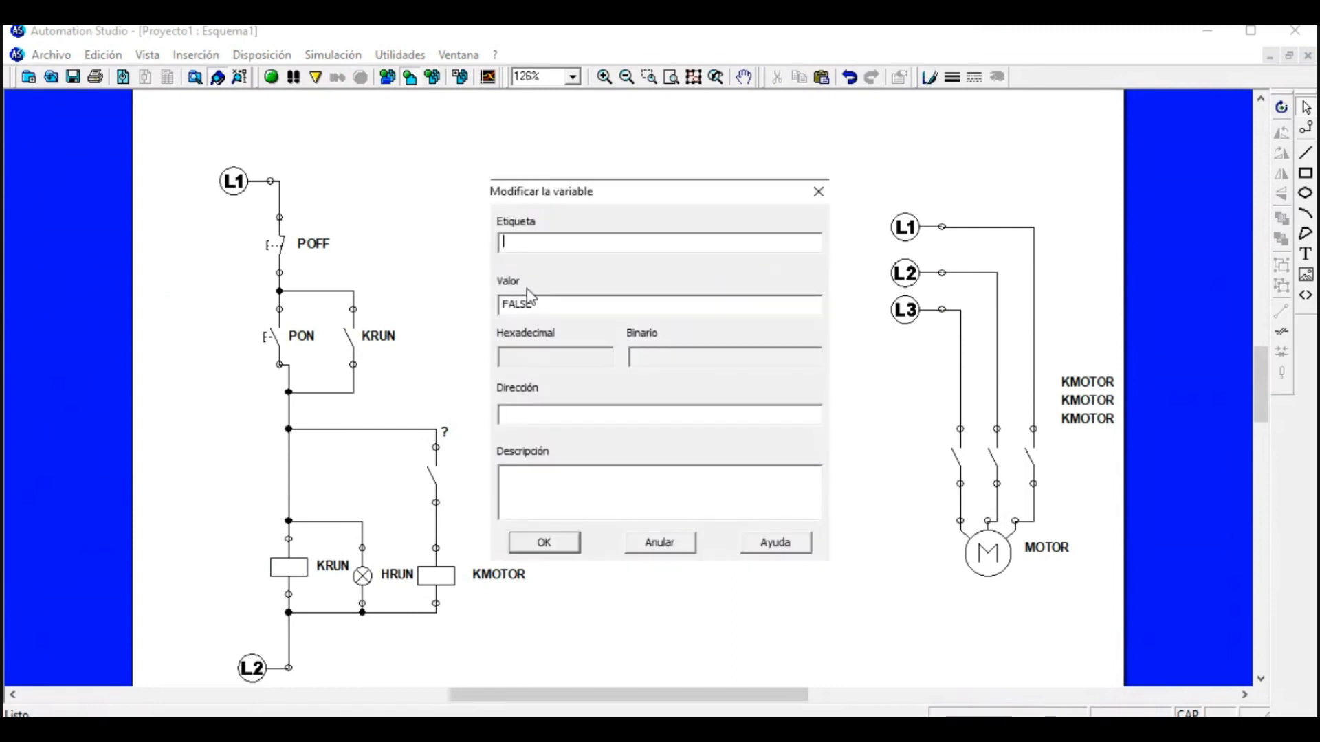
pyautogui.write('SCAJA')
pyautogui.click(549, 549)
pyautogui.moveTo(768, 220); pyautogui.dragTo(780, 268)
pyautogui.click(763, 301)
# Place a relay coil below the new SCAJA switch and label it SCAJA.
pyautogui.hotkey('alt', 'Tab')
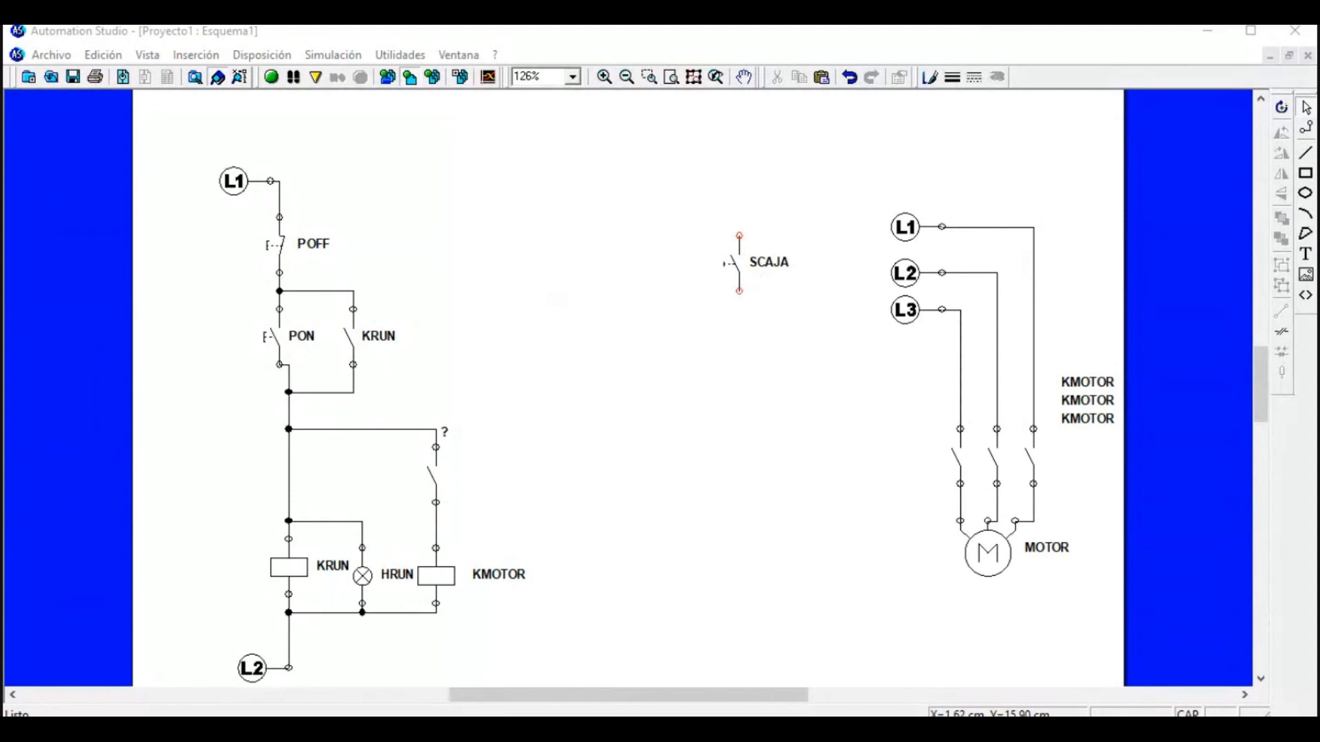
pyautogui.moveTo(99, 512); pyautogui.dragTo(742, 343)
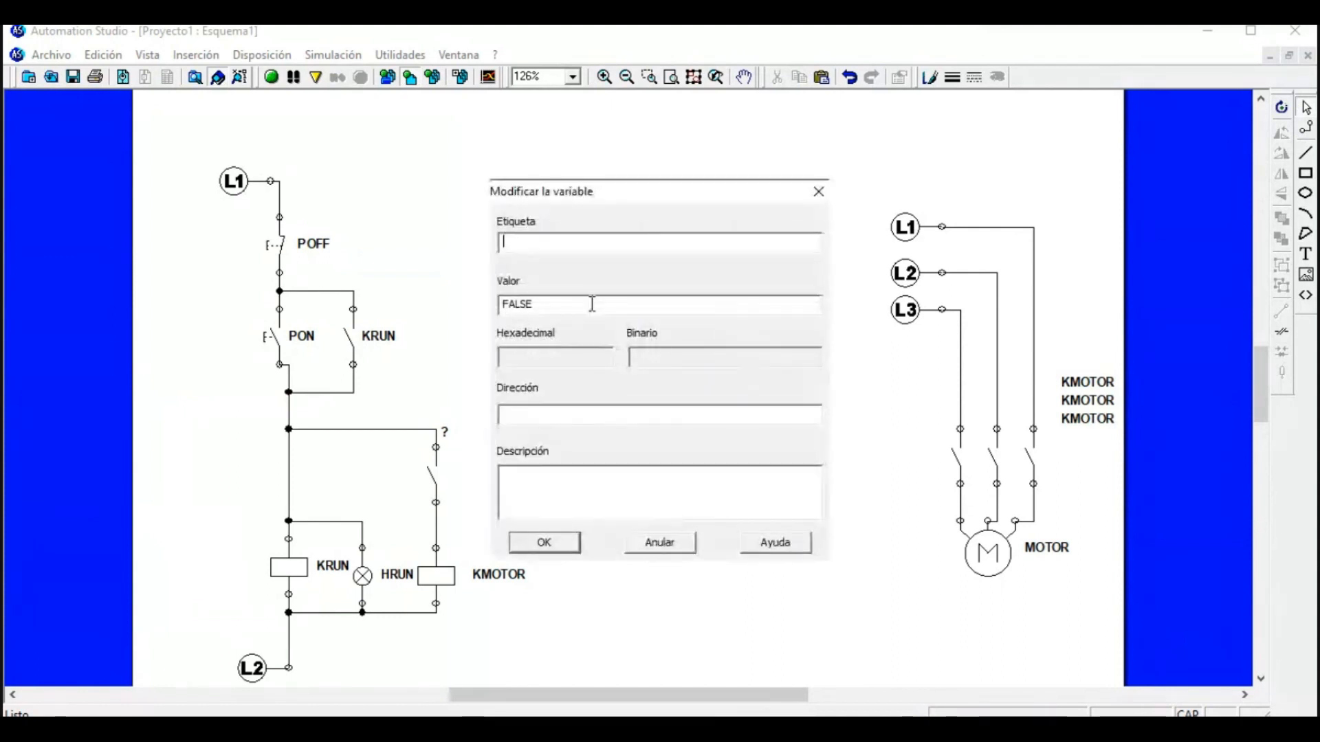
pyautogui.write('SEN')
pyautogui.press('BackSpace')
pyautogui.press('BackSpace')
pyautogui.write('CAJA')
pyautogui.click(555, 543)
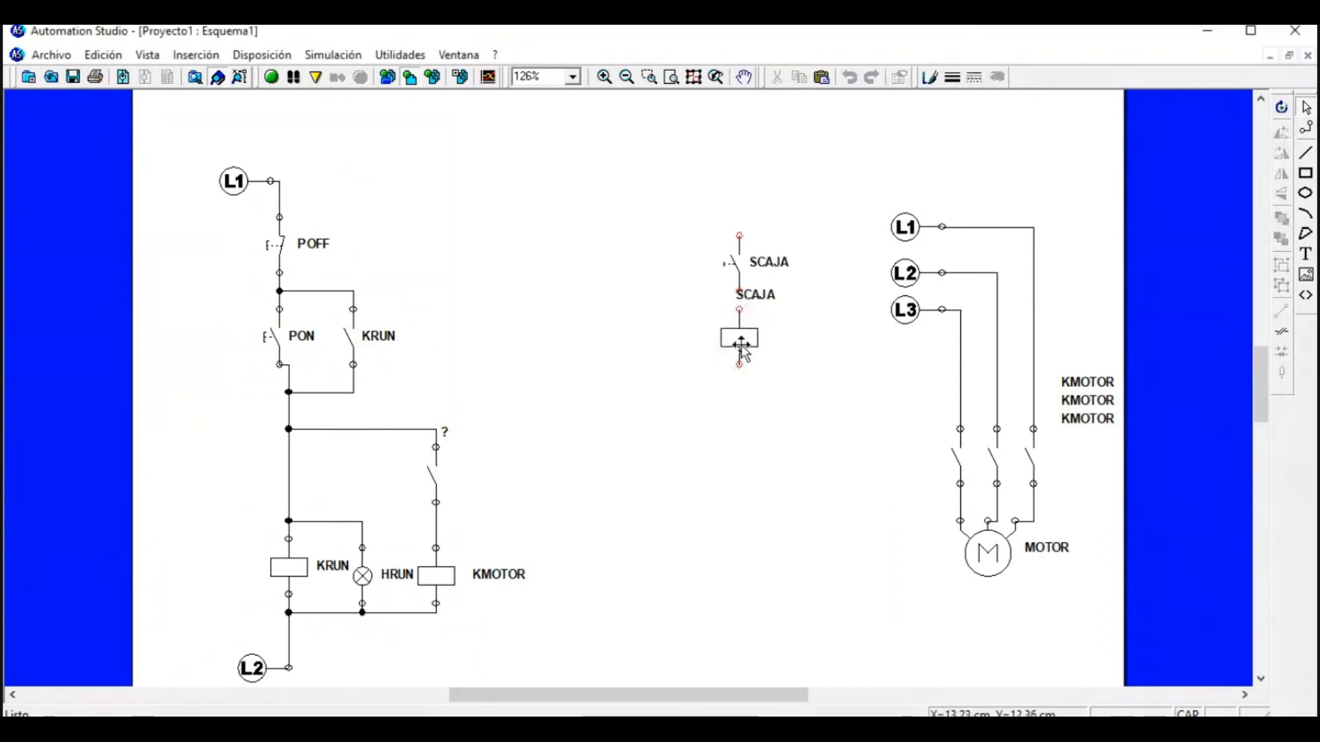
# Wire the SCAJA switch to the SCAJA coil, shift the coil further down and position its label beside it.
pyautogui.click(741, 344)
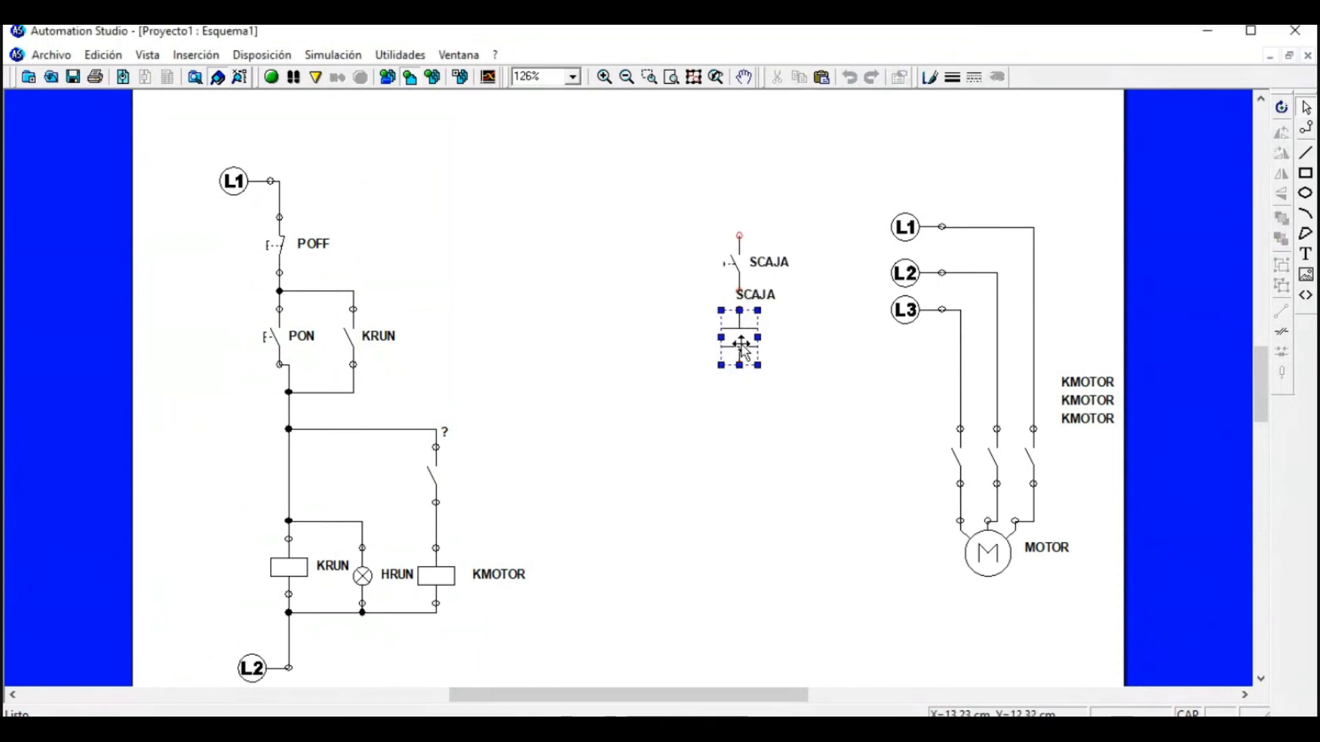
pyautogui.click(739, 312)
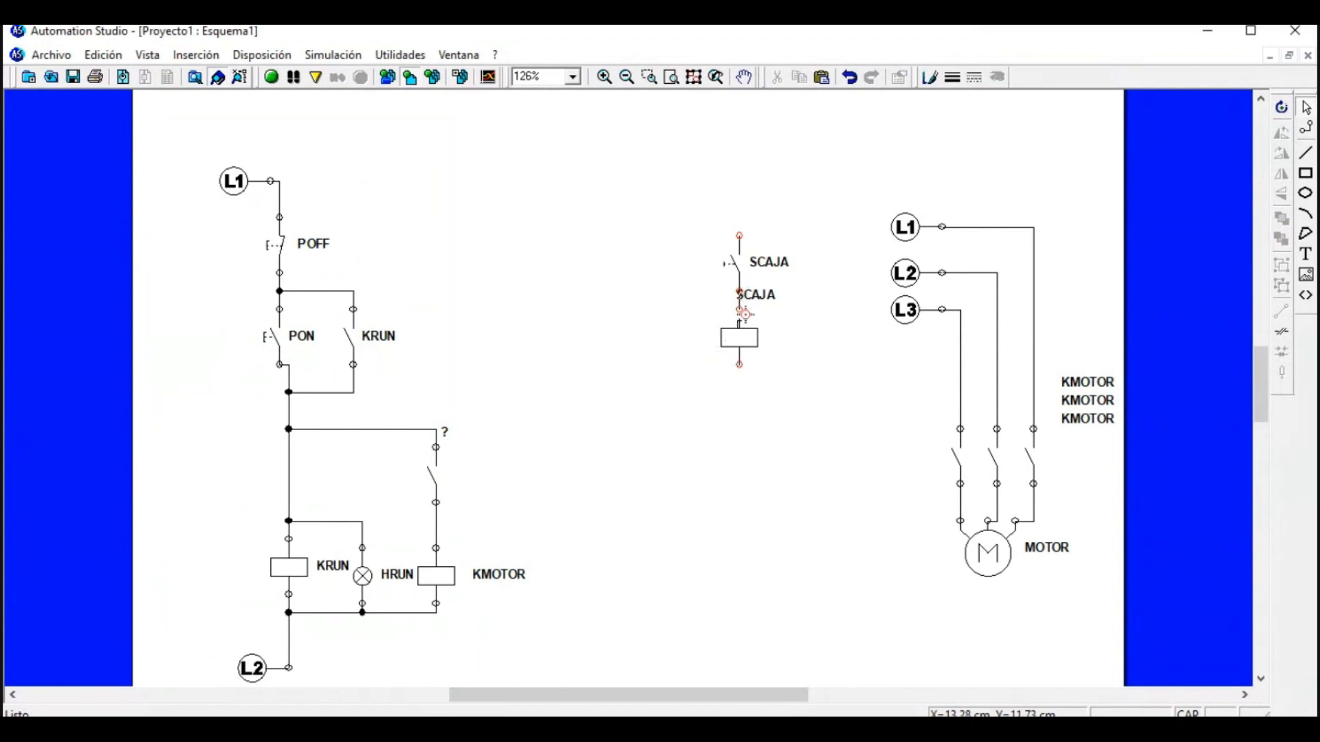
pyautogui.moveTo(739, 299); pyautogui.dragTo(745, 376)
pyautogui.moveTo(767, 323); pyautogui.dragTo(804, 365)
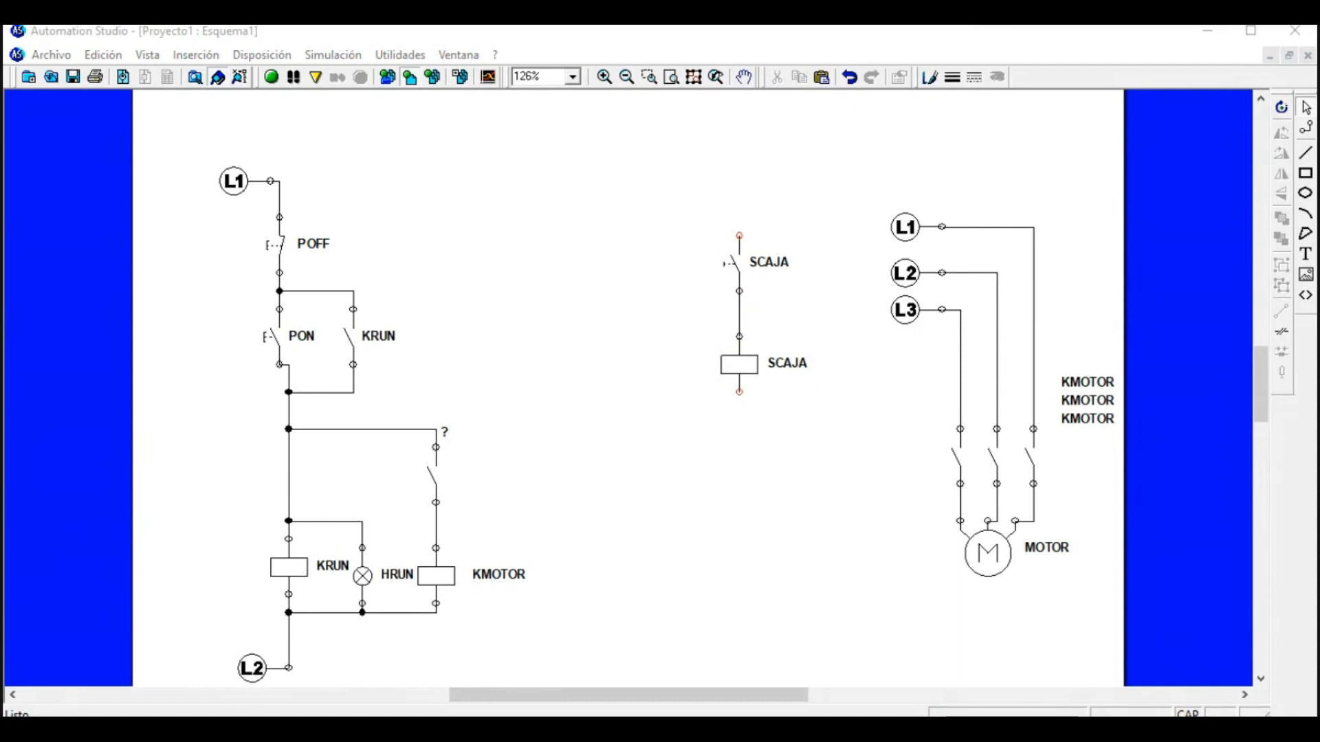
# Add an L1 supply terminal above and an L2 terminal below, wiring them to the SCAJA switch and SCAJA coil.
pyautogui.moveTo(4, 419); pyautogui.dragTo(690, 184)
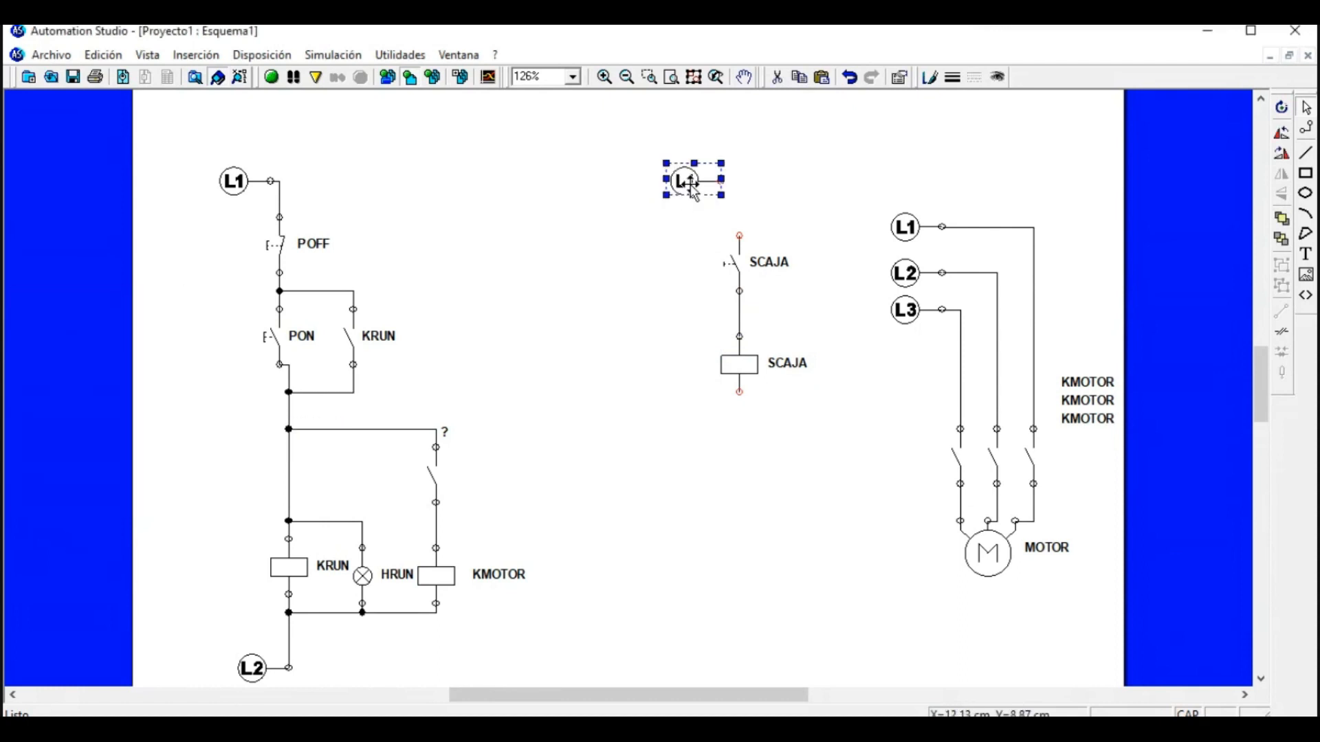
pyautogui.moveTo(737, 512); pyautogui.dragTo(702, 454)
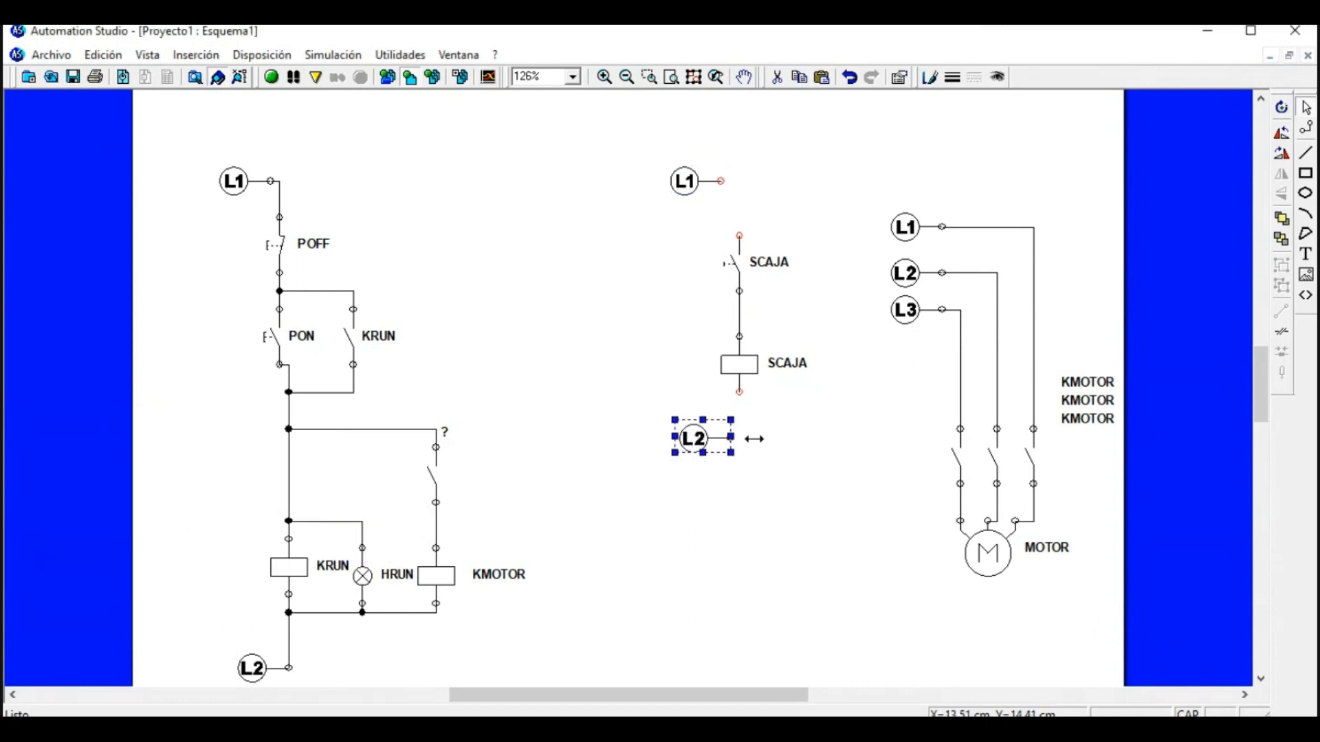
pyautogui.click(755, 439)
pyautogui.click(730, 437)
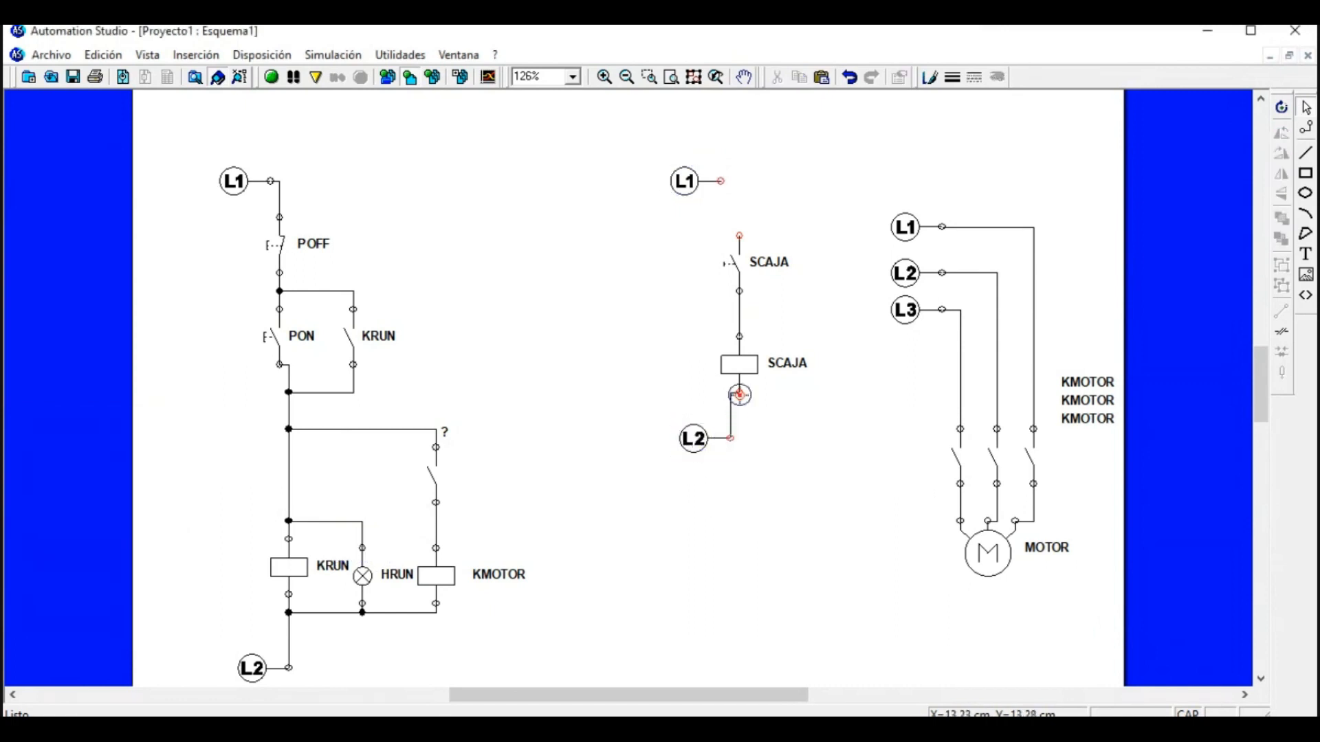
pyautogui.click(739, 392)
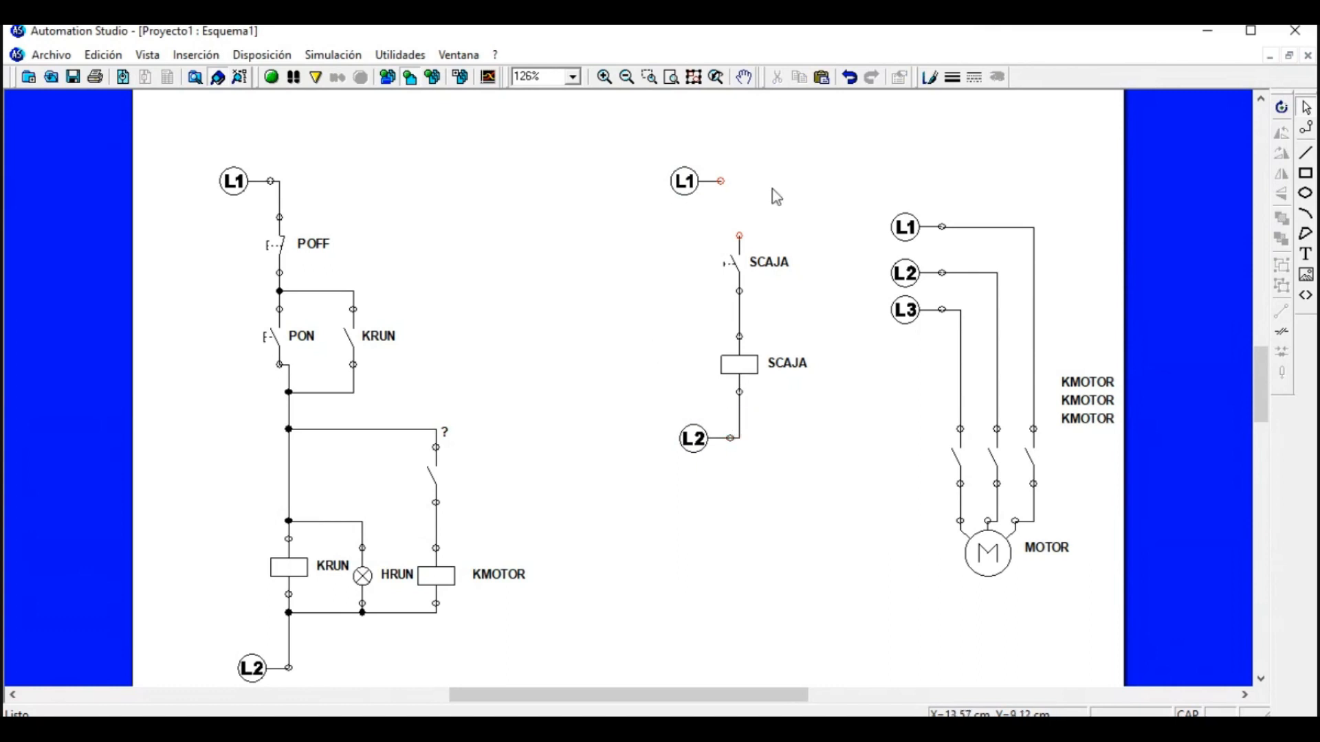
pyautogui.click(740, 235)
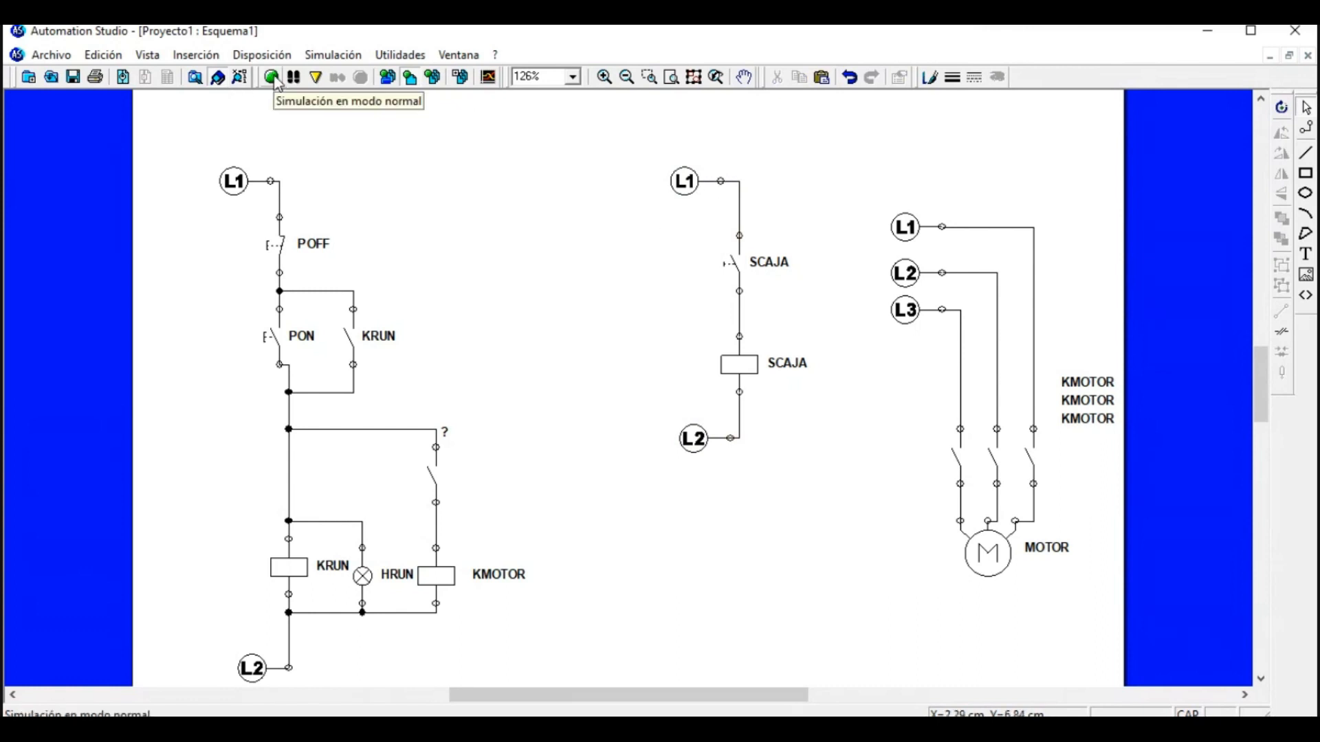
# Link the normally open contact above the KMOTOR coil to the SCAJA variable.
pyautogui.doubleClick(434, 475)
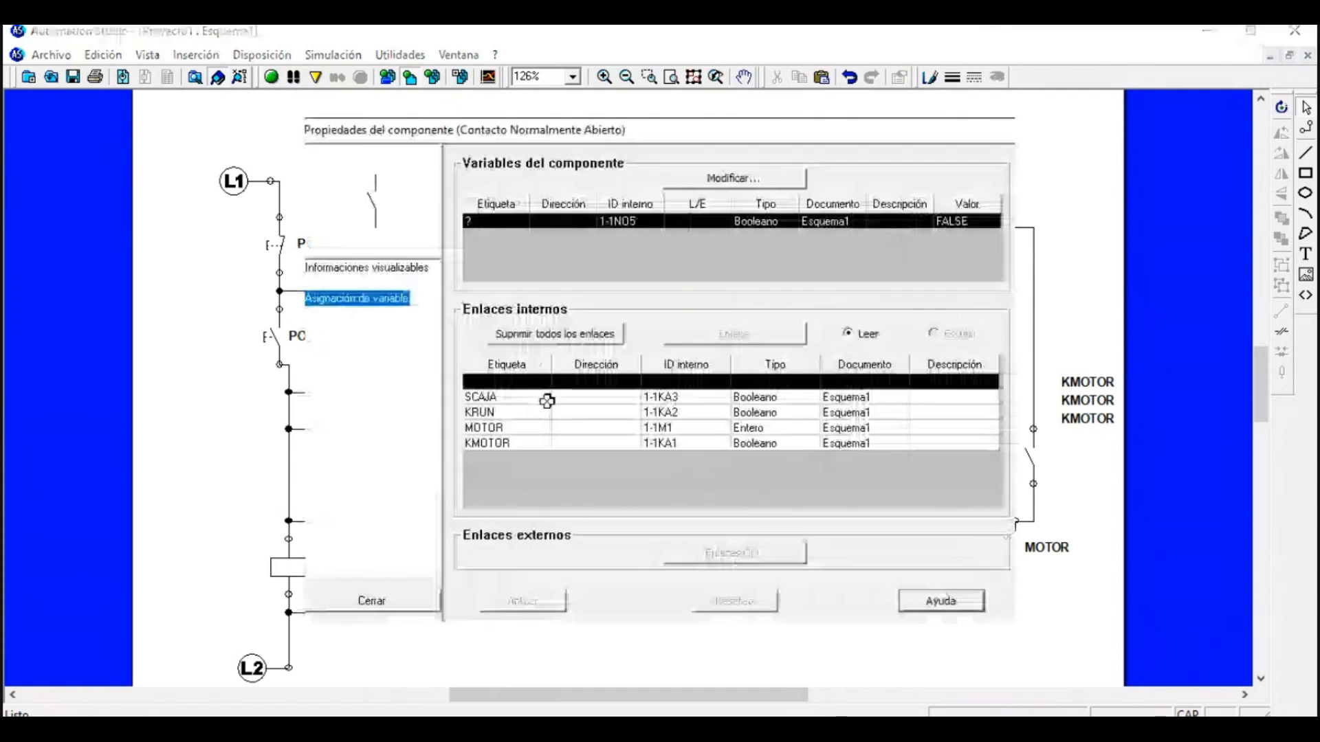
pyautogui.click(495, 398)
pyautogui.click(520, 602)
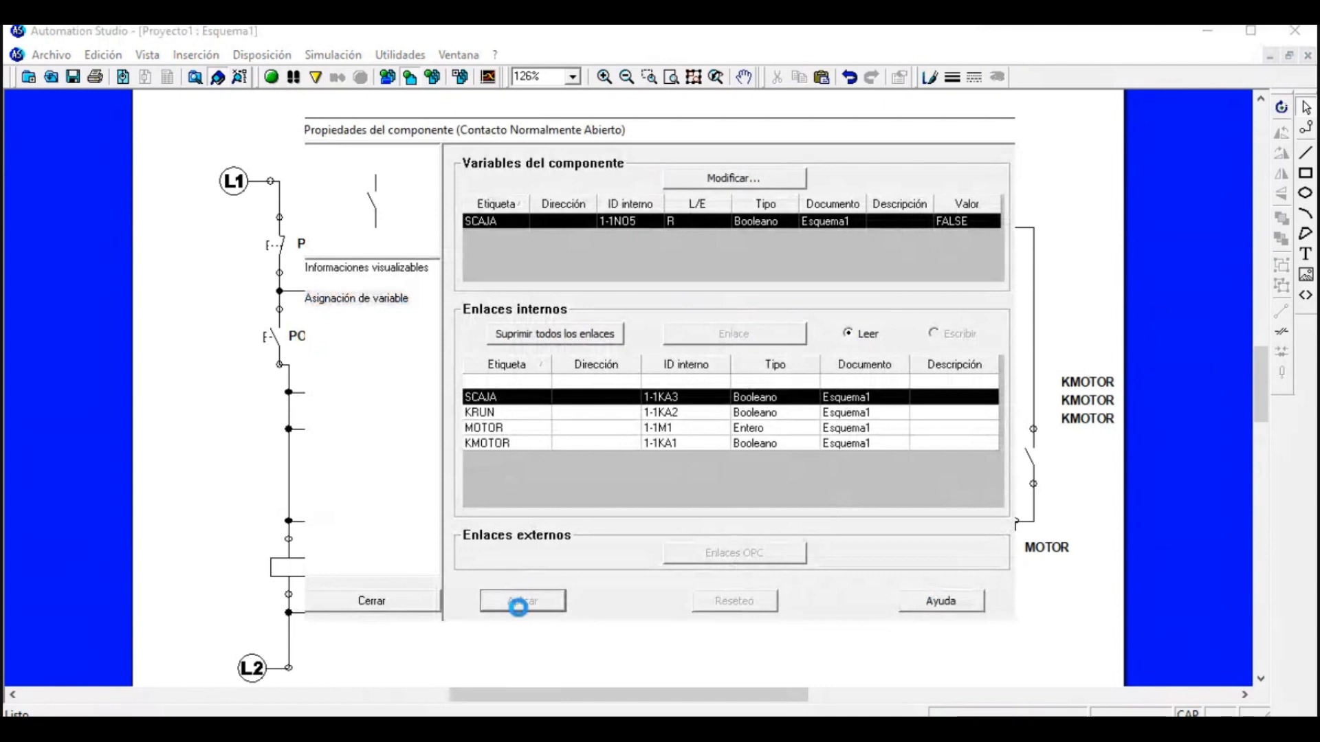
pyautogui.click(426, 603)
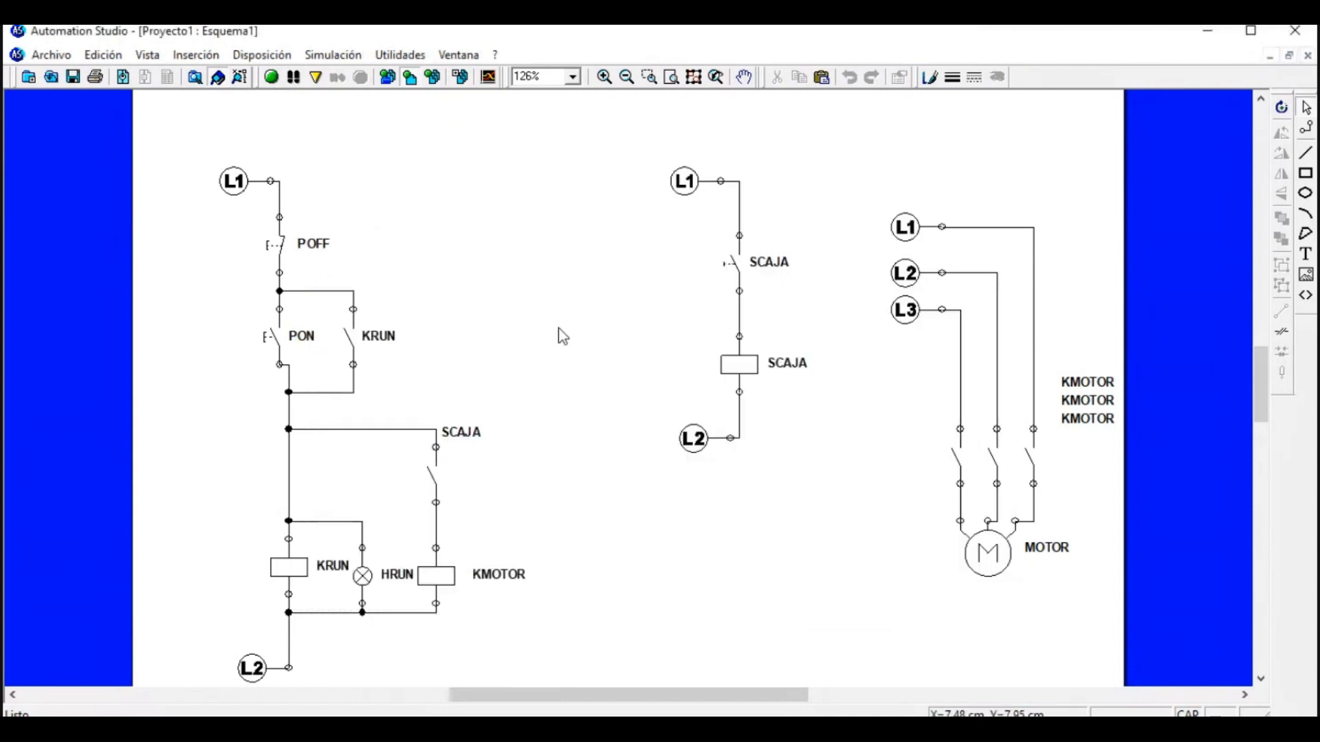
# Simulate the circuit, start it with PON, close the SCAJA switch to check the motor, and stop the simulation.
pyautogui.click(273, 78)
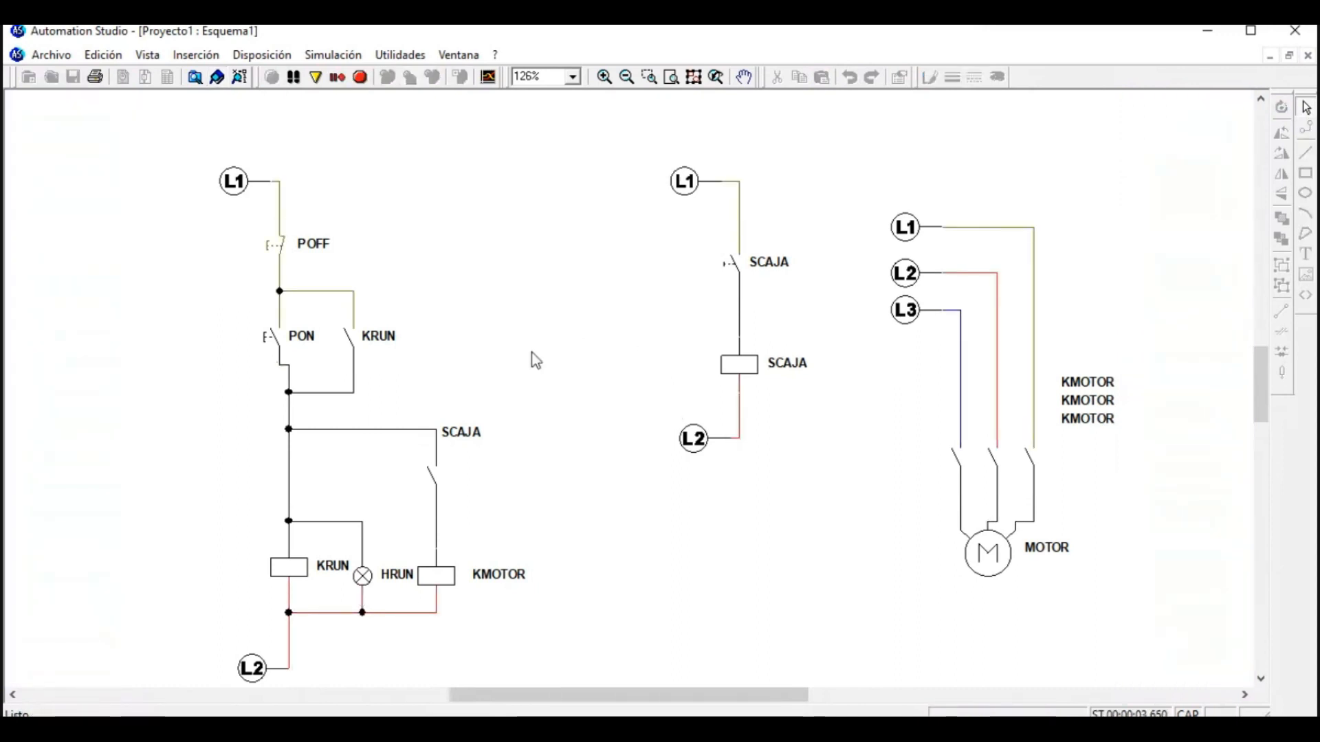
pyautogui.click(266, 350)
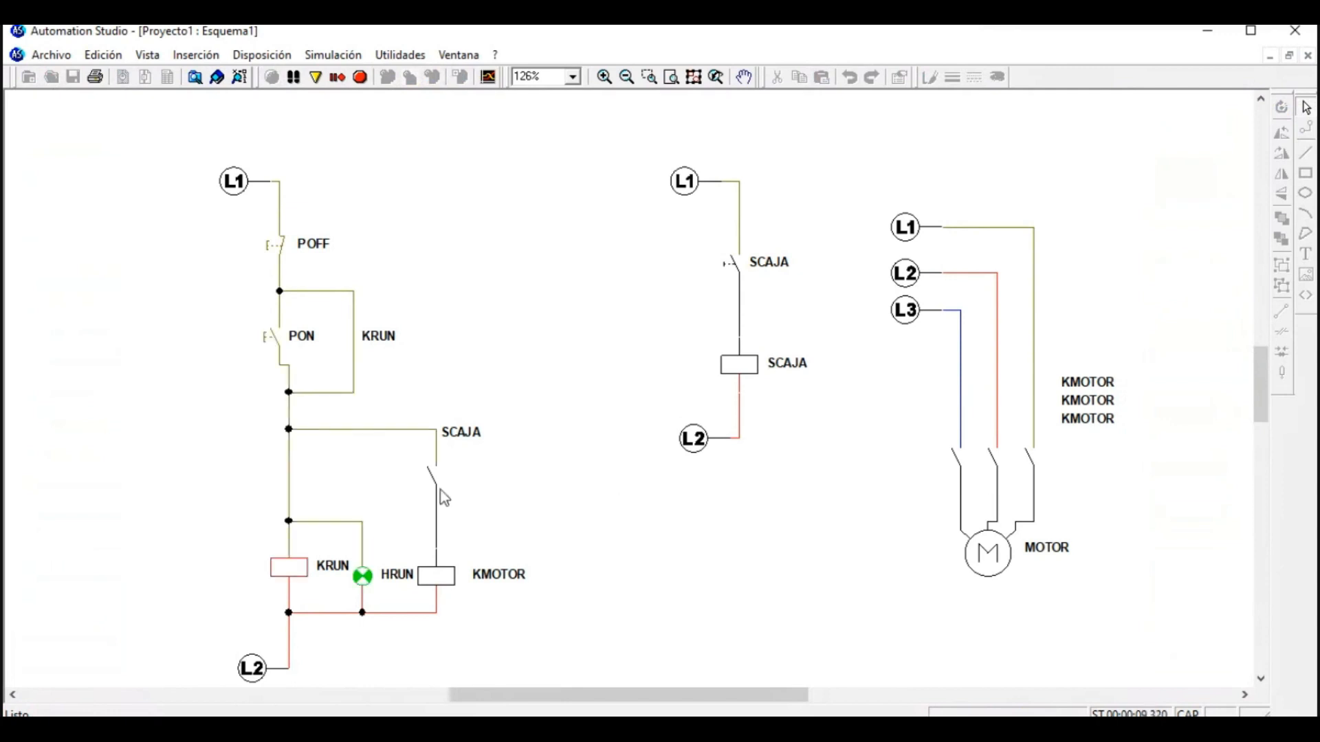
pyautogui.click(732, 275)
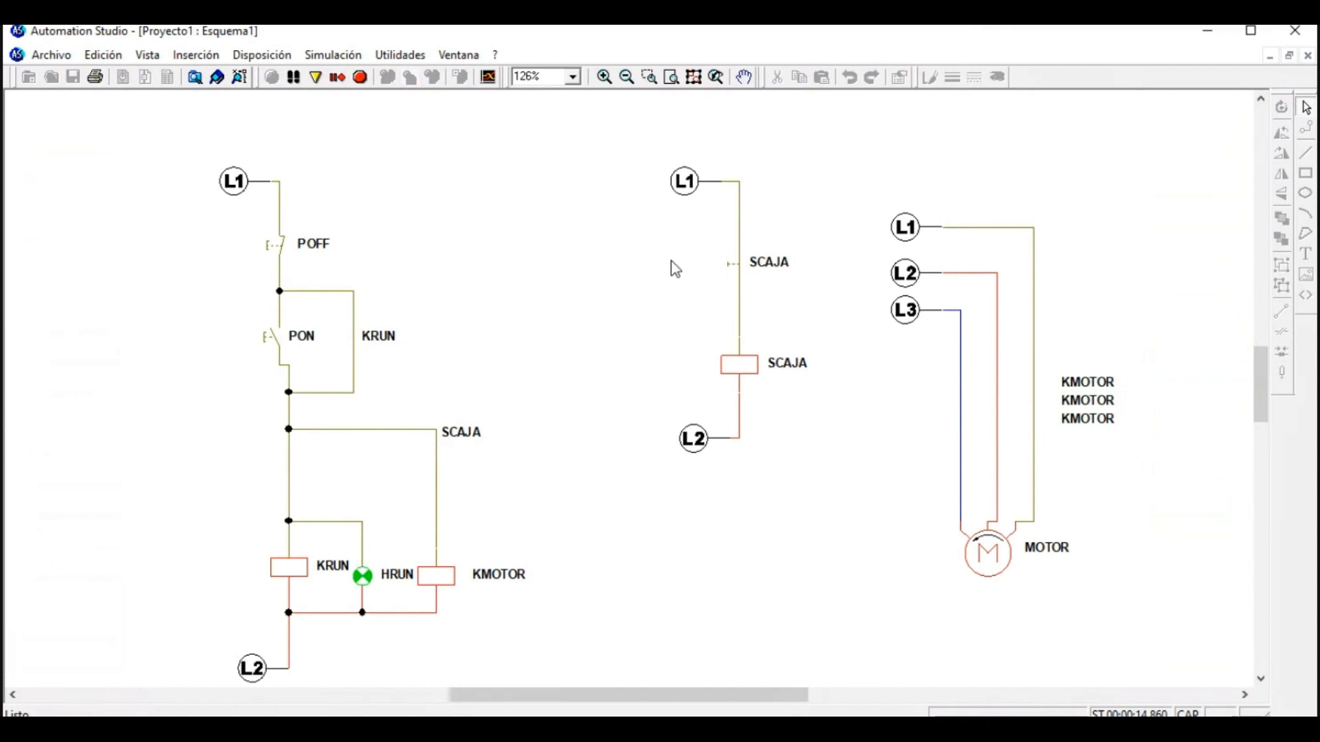
pyautogui.click(361, 75)
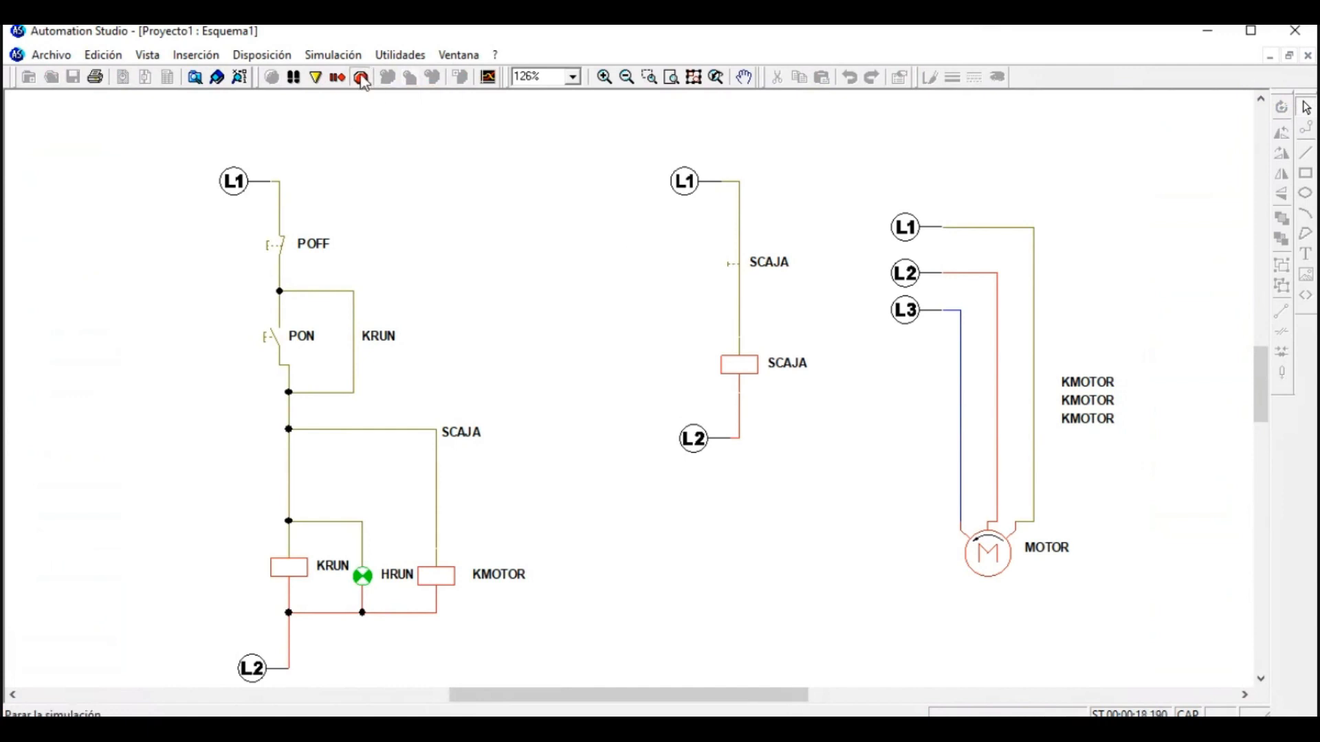
# Replace the normally open contact above the KMOTOR coil with a normally closed contact.
pyautogui.click(431, 474)
pyautogui.press('Delete')
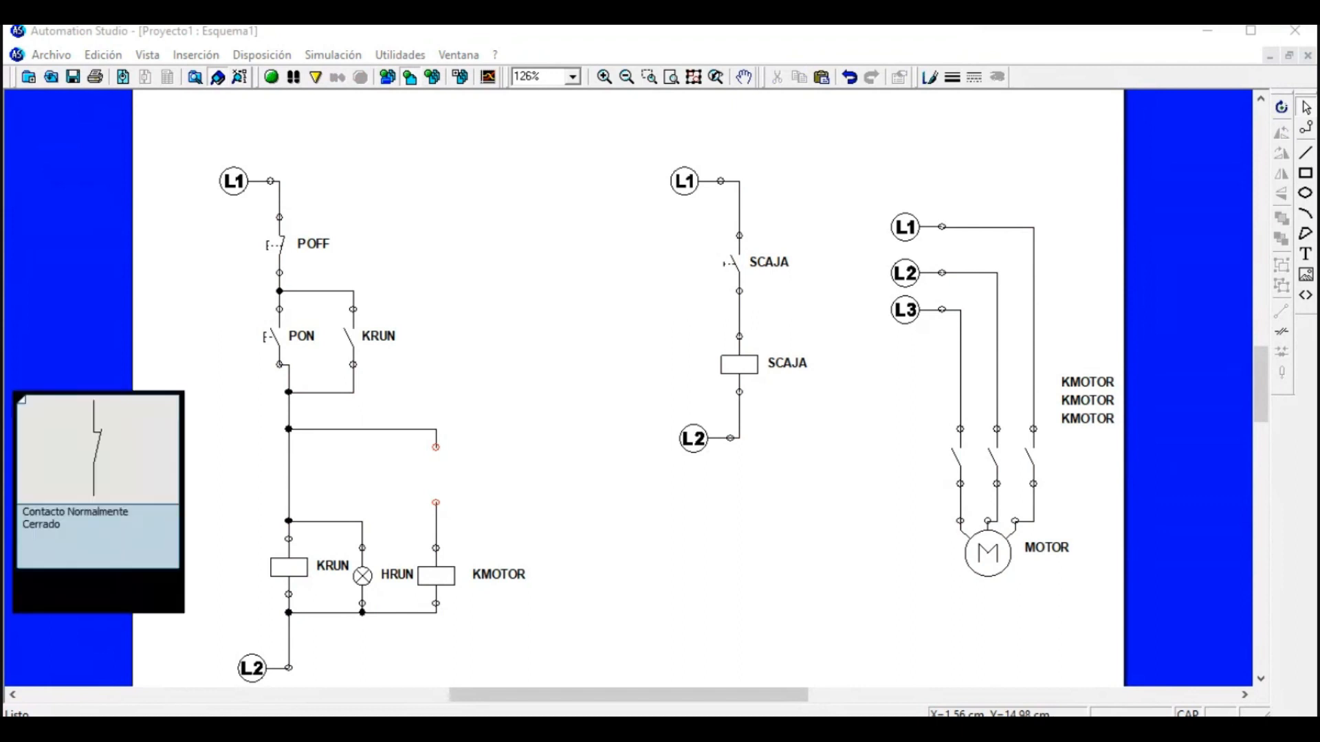
pyautogui.moveTo(223, 557); pyautogui.dragTo(443, 474)
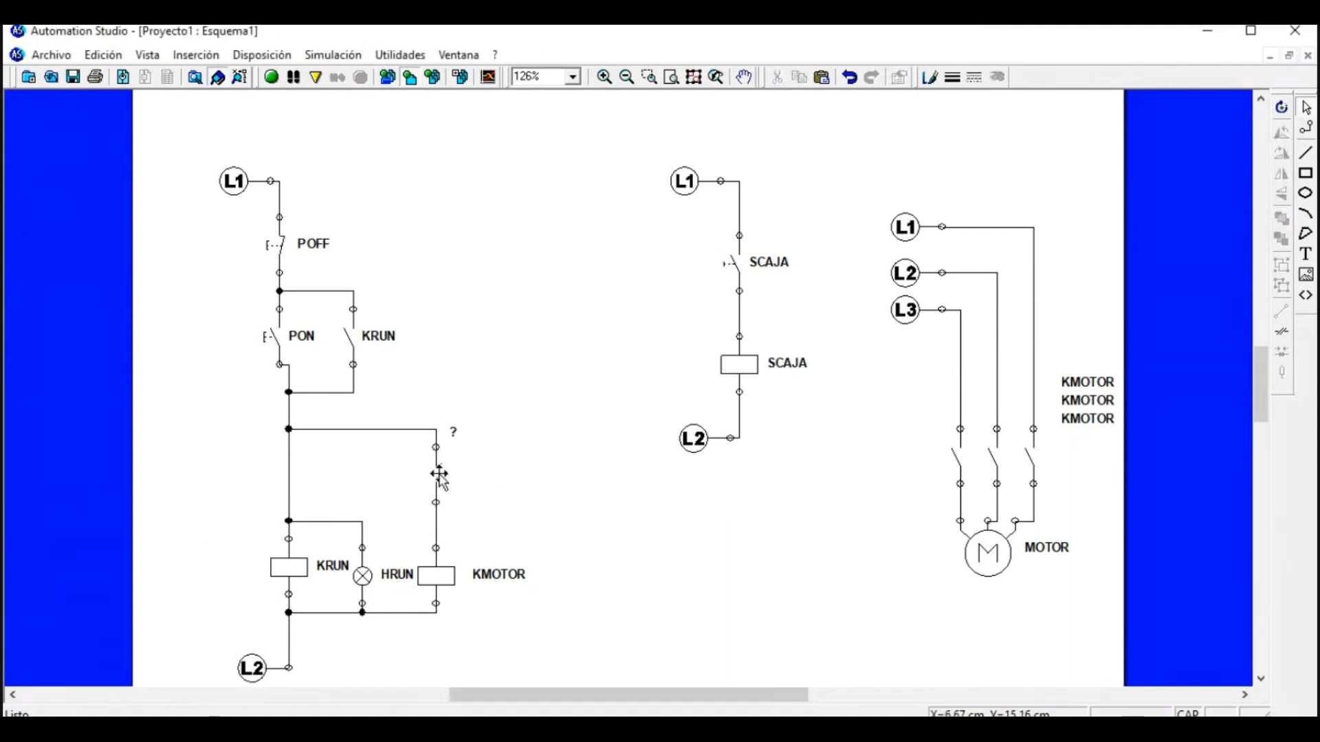
# Link the normally closed contact above the KMOTOR coil to the SCAJA variable.
pyautogui.doubleClick(439, 474)
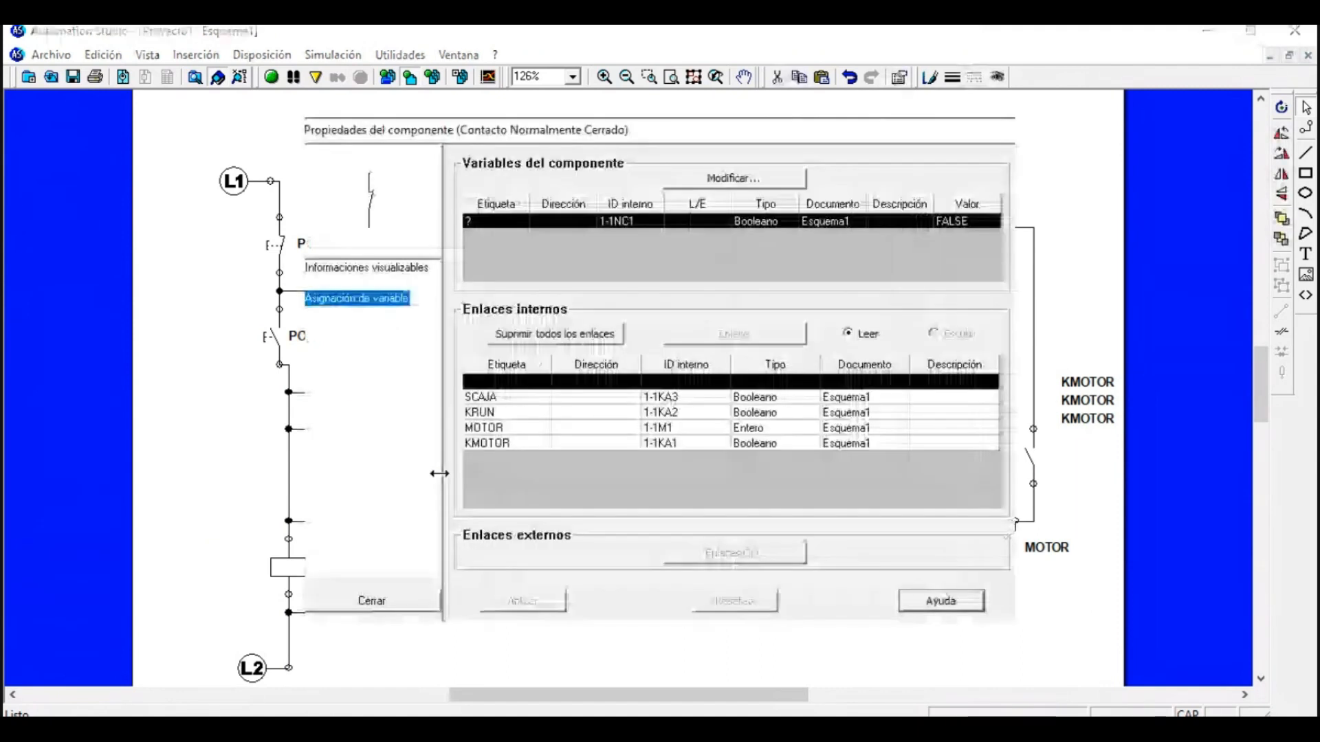
pyautogui.click(485, 398)
pyautogui.click(541, 612)
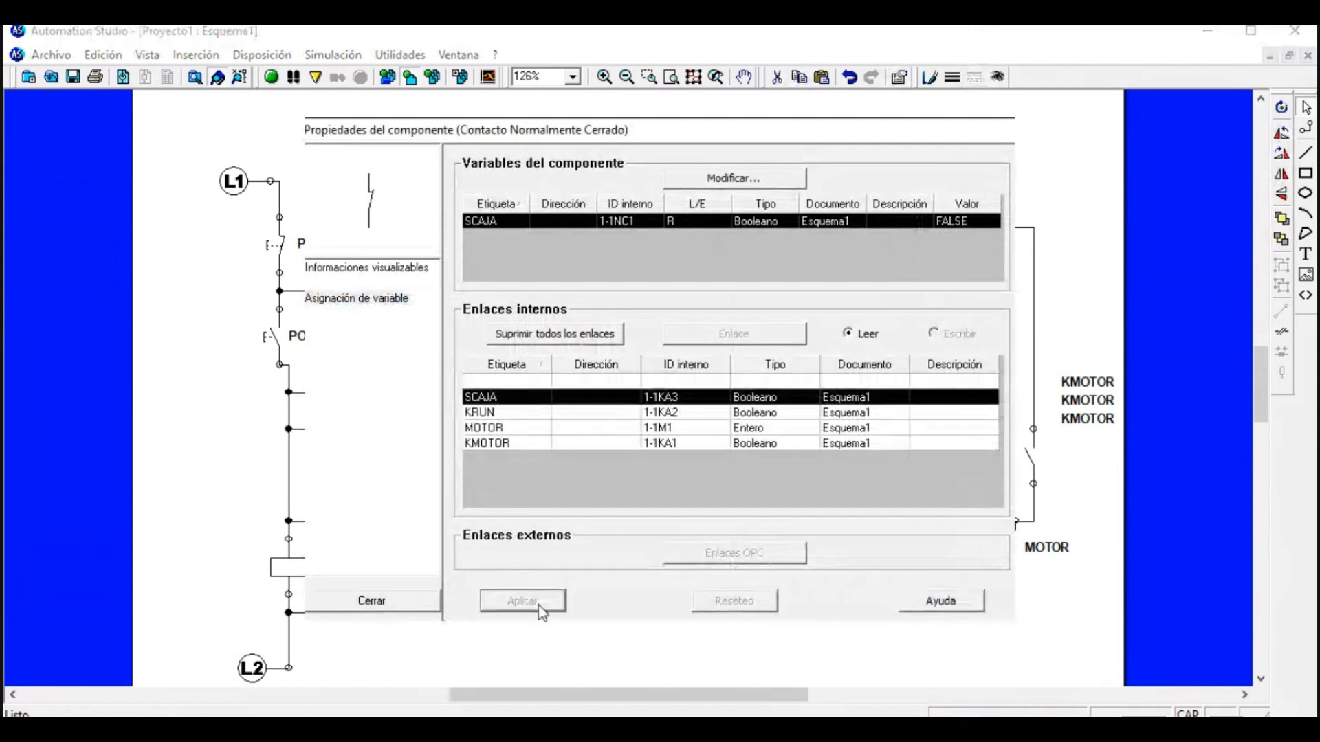
pyautogui.click(405, 608)
pyautogui.click(537, 348)
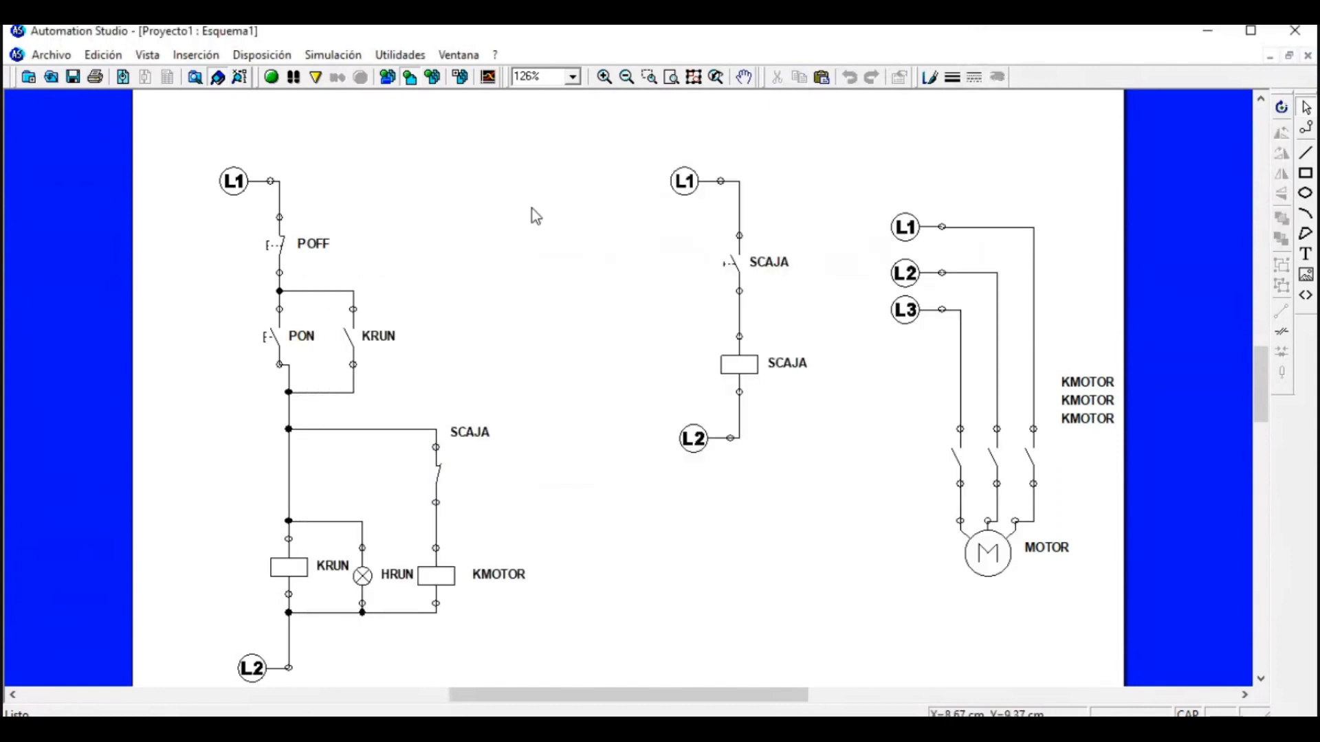
# Simulate the normally closed version, start it with PON, close the SCAJA switch to check the motor's response, and stop the simulation.
pyautogui.click(272, 77)
pyautogui.click(272, 344)
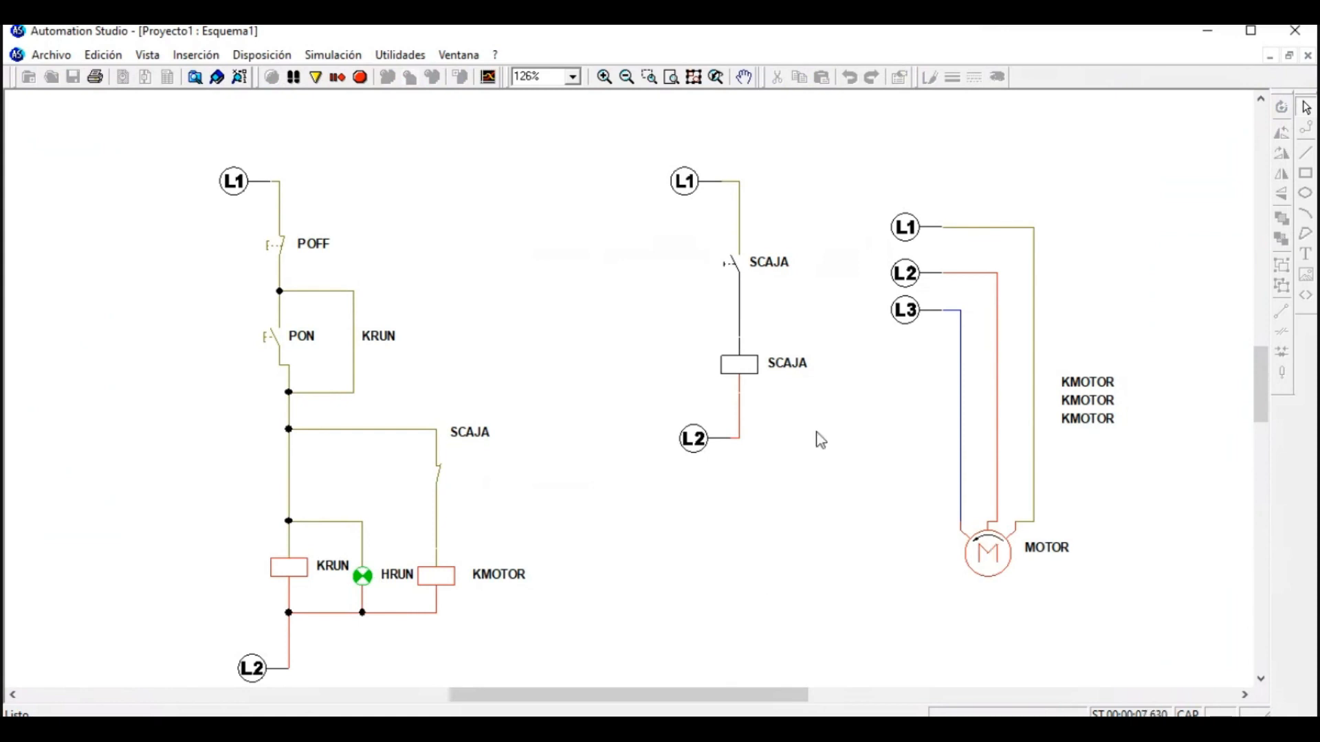
pyautogui.click(732, 277)
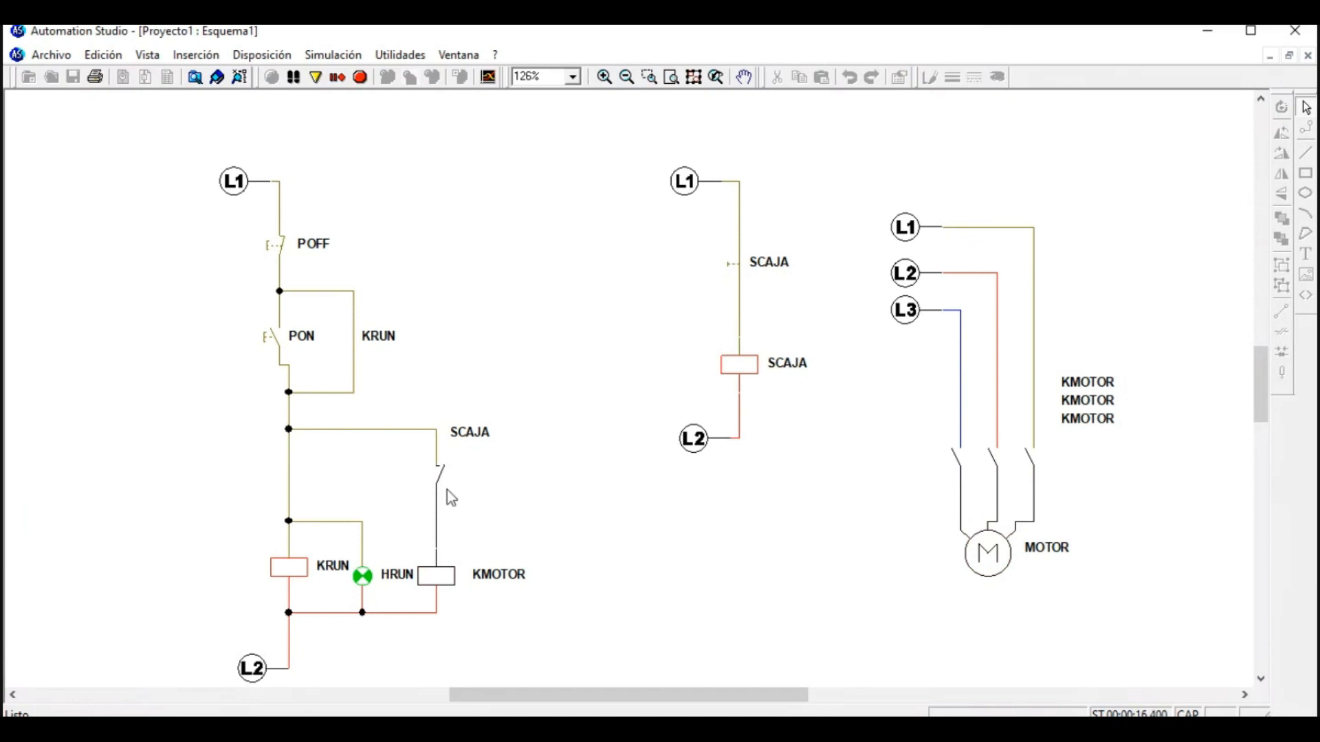
pyautogui.click(360, 80)
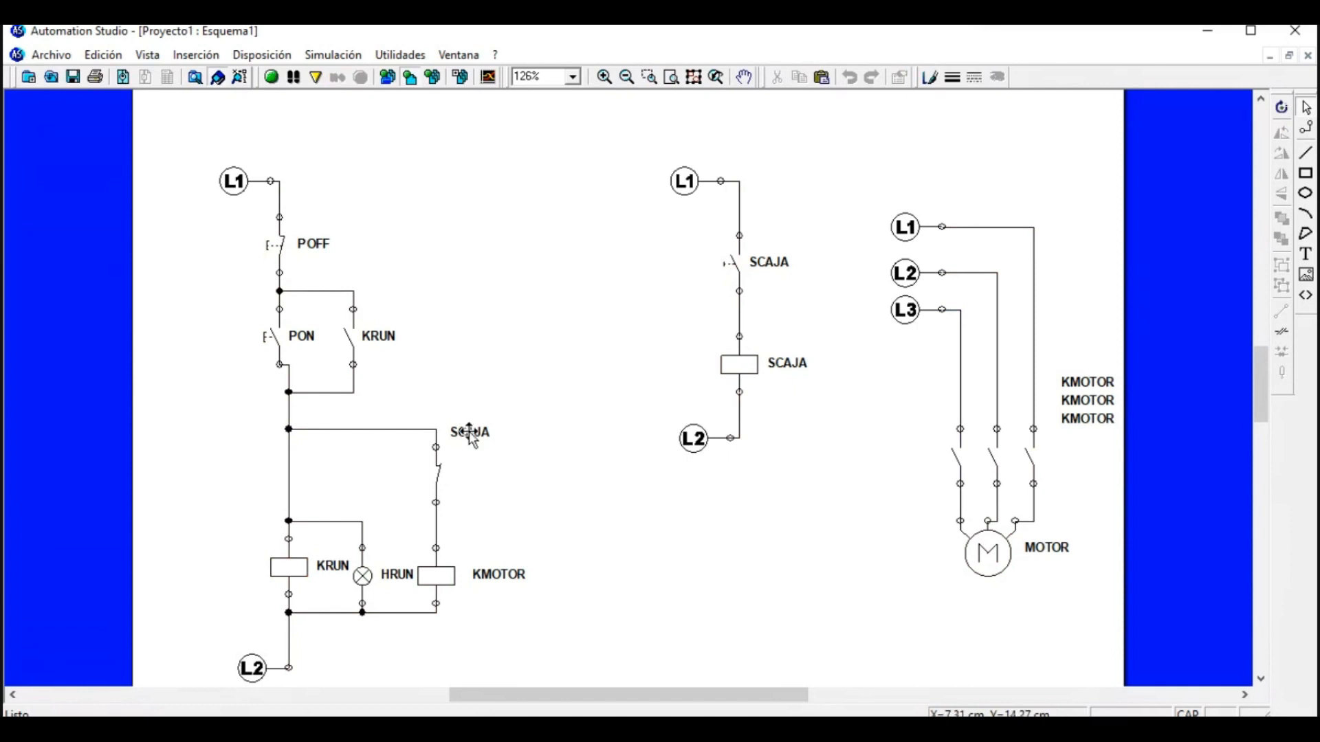
# Move the SCAJA label beside the normally closed contact and align HRUN and the KMOTOR coil with the KRUN coil.
pyautogui.moveTo(469, 433); pyautogui.dragTo(465, 474)
pyautogui.click(589, 532)
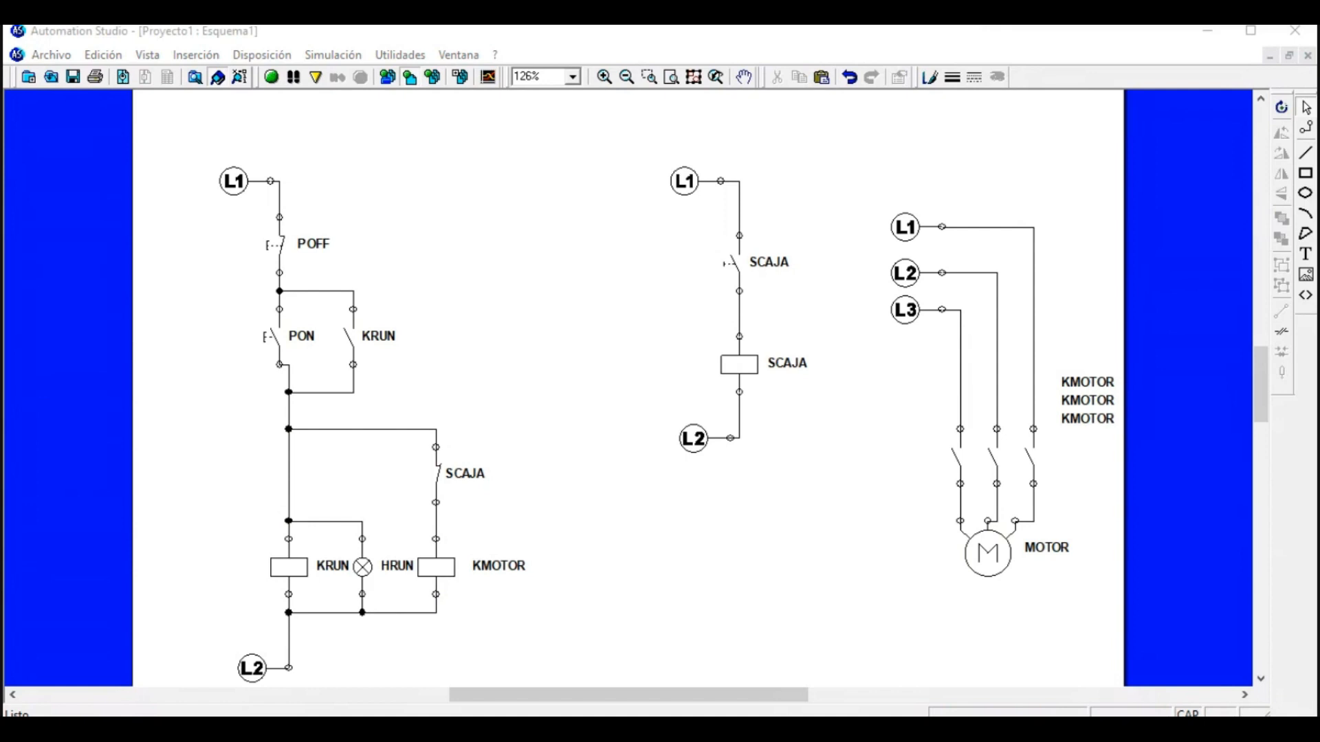
# Place another relay coil beside KMOTOR, label it K_ELV and position the label next to the coil.
pyautogui.moveTo(437, 574); pyautogui.dragTo(550, 583)
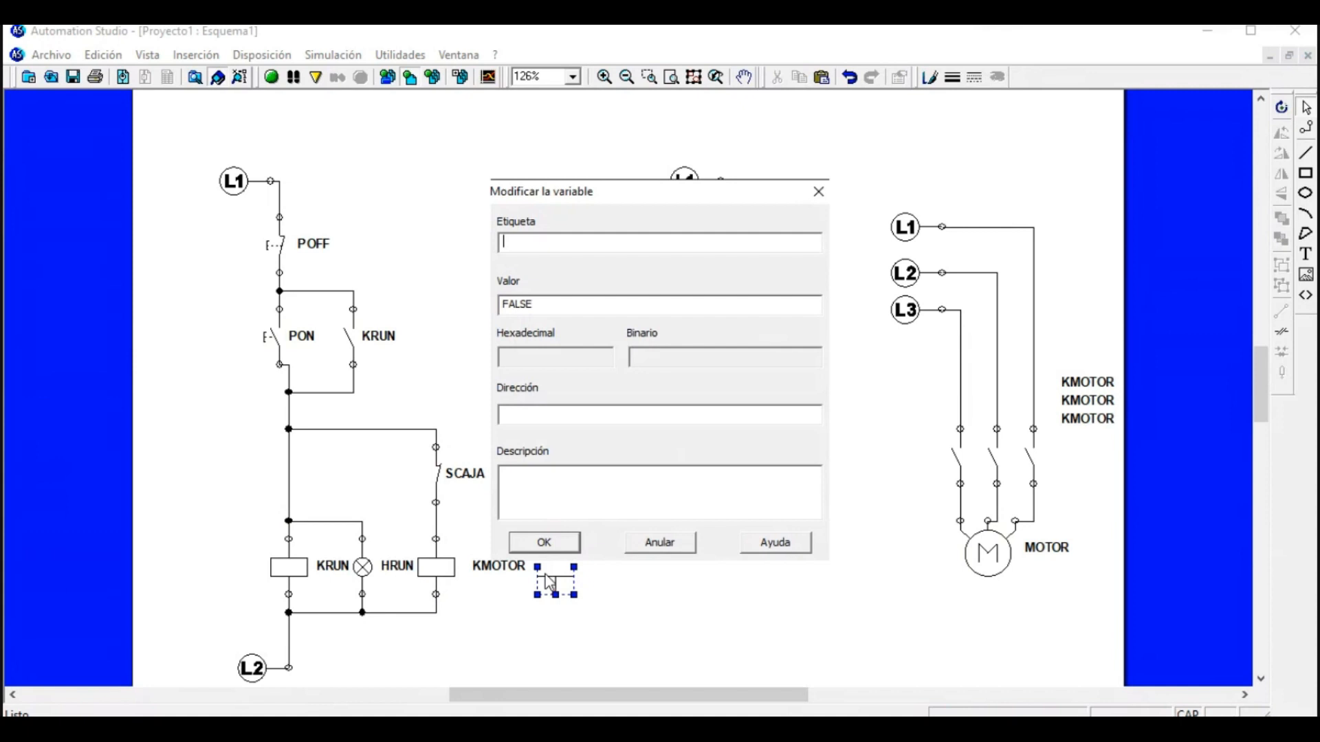
pyautogui.write('K')
pyautogui.write('ELV')
pyautogui.click(509, 242)
pyautogui.write('_')
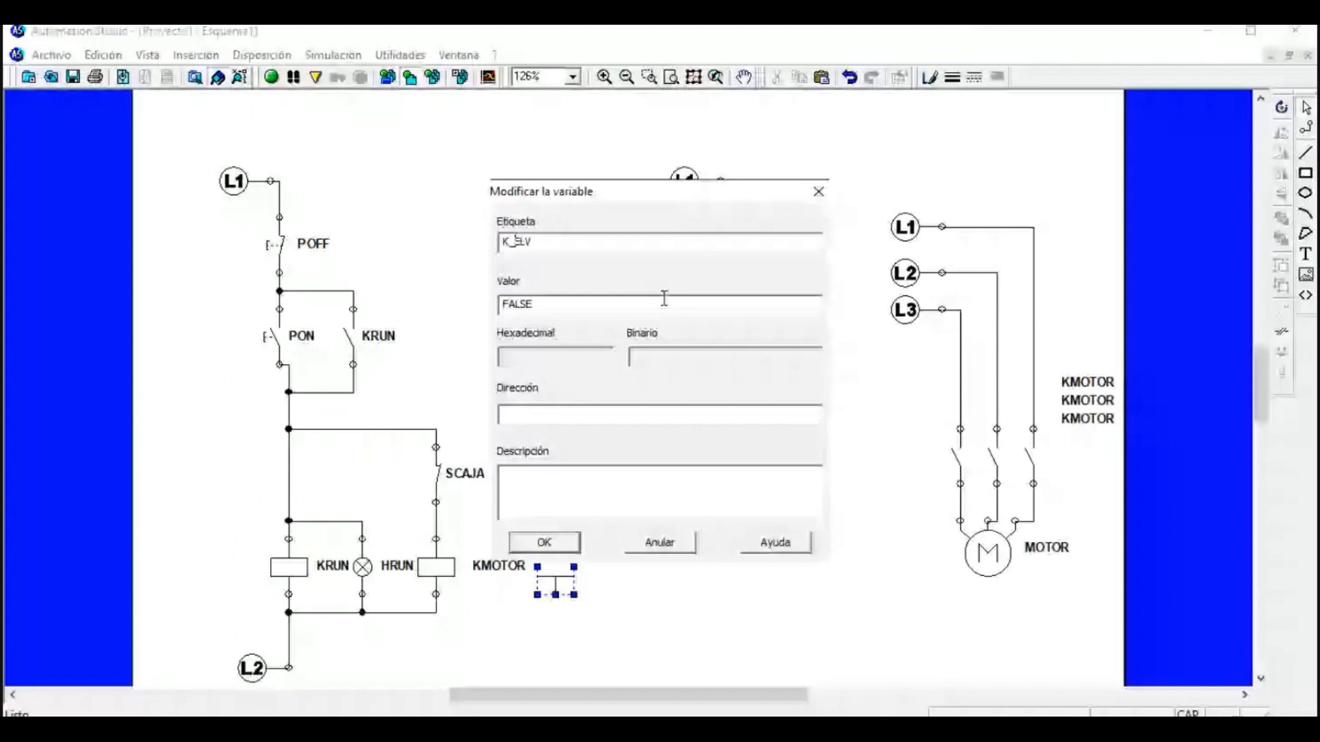
pyautogui.click(544, 542)
pyautogui.moveTo(585, 526); pyautogui.dragTo(607, 572)
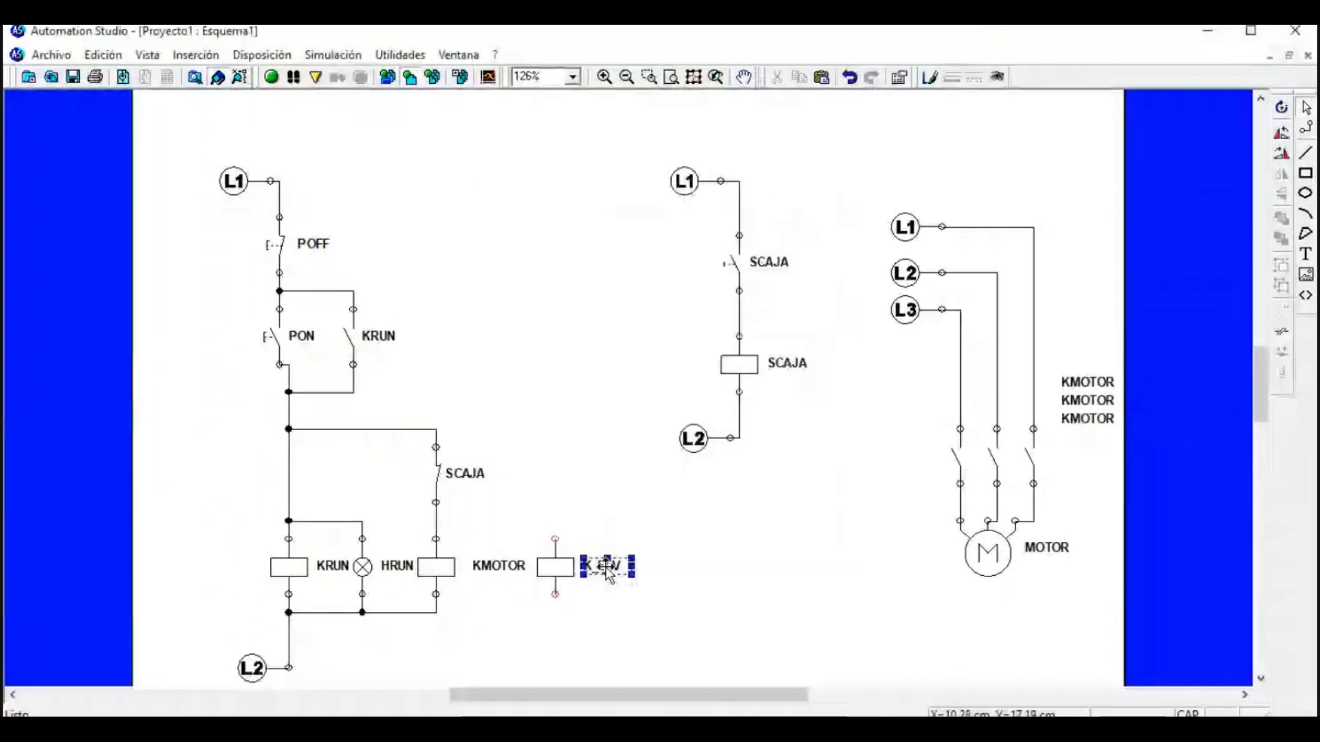
pyautogui.click(692, 560)
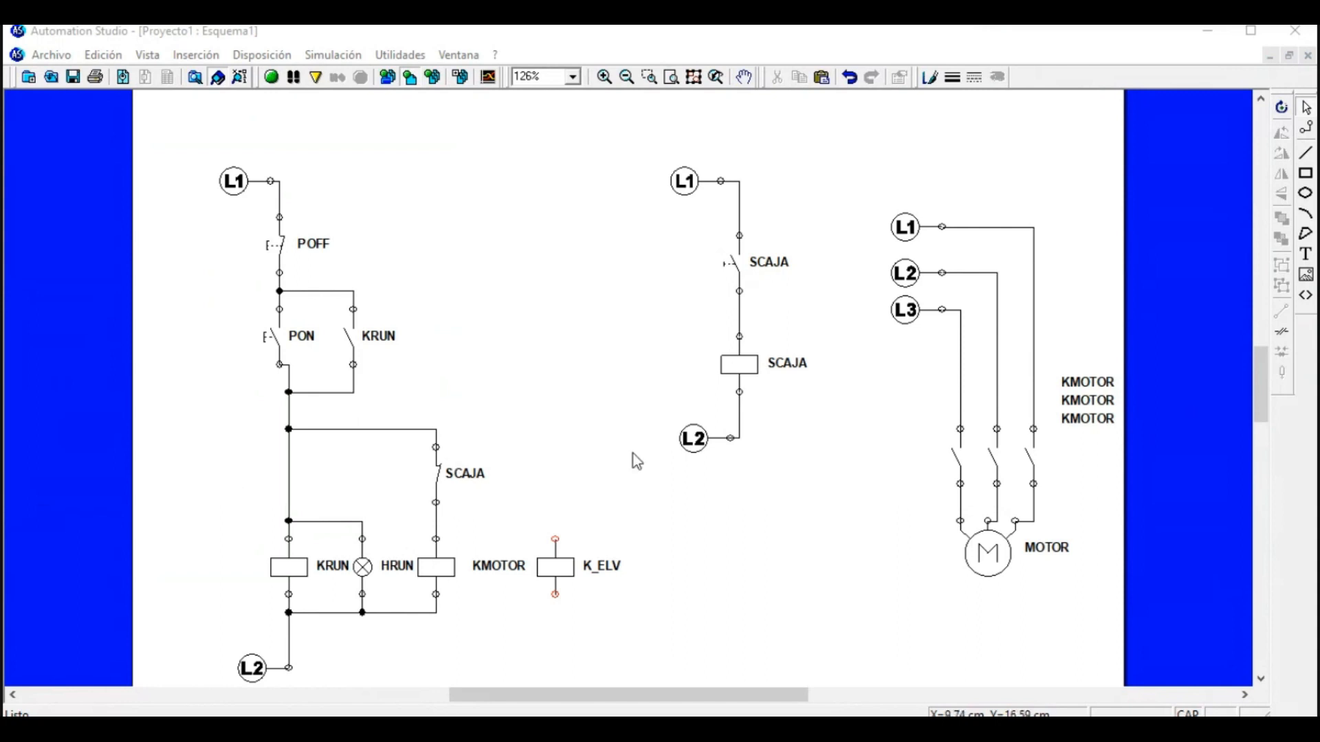
# Place a normally open contact above the K_ELV coil and link it to the SCAJA variable.
pyautogui.moveTo(5, 550); pyautogui.dragTo(555, 492)
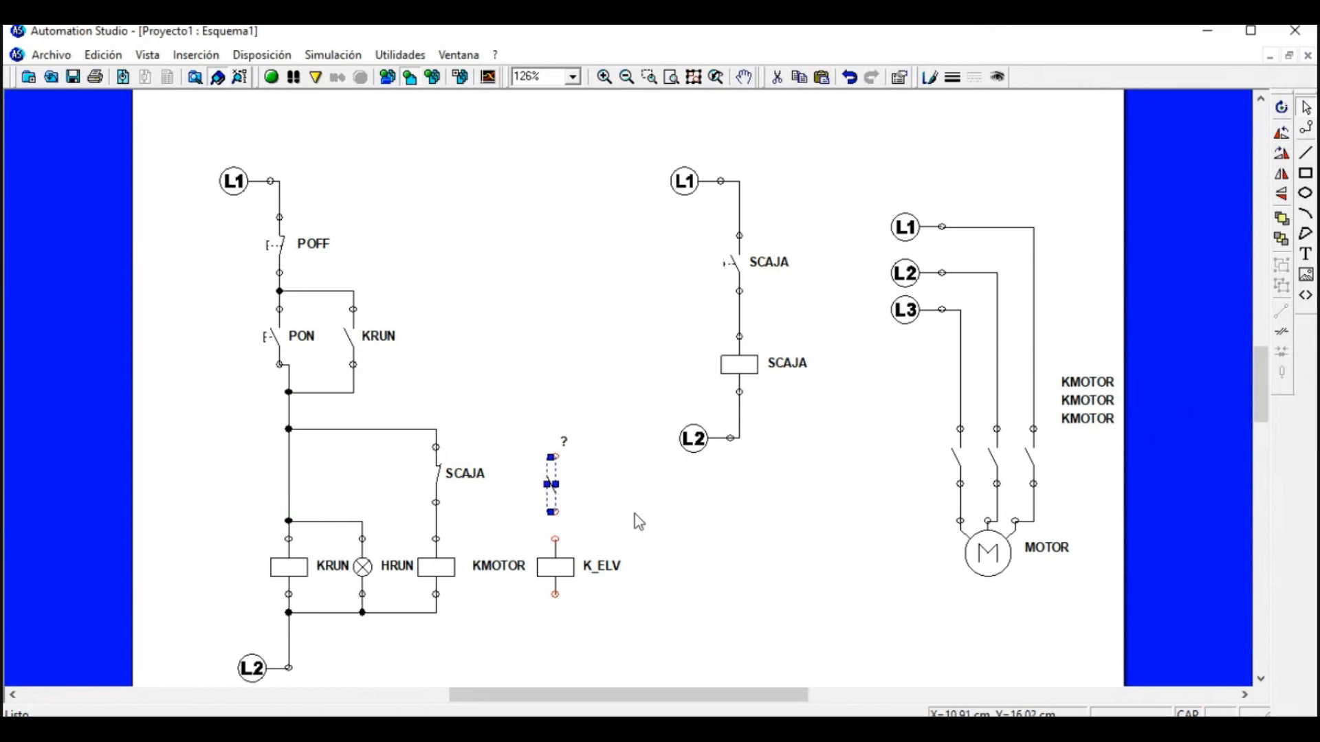
pyautogui.doubleClick(549, 500)
pyautogui.click(493, 398)
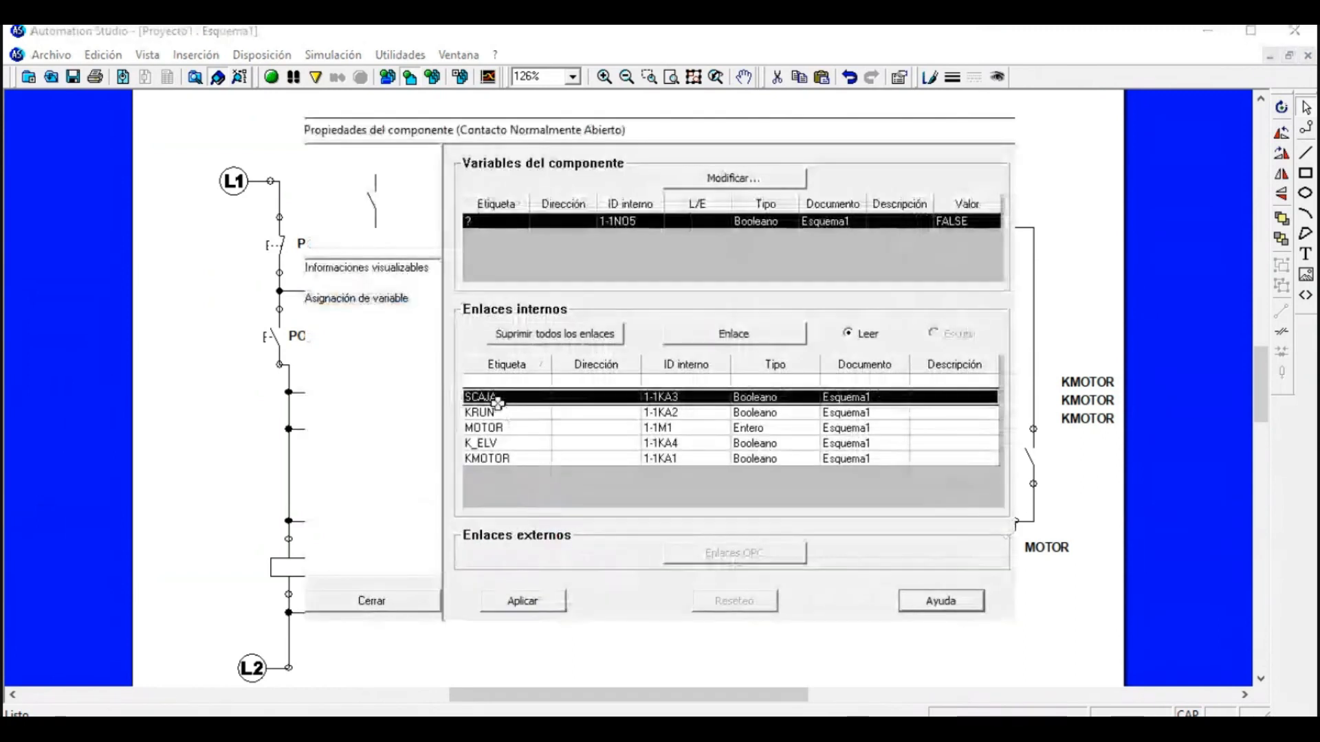
pyautogui.click(522, 602)
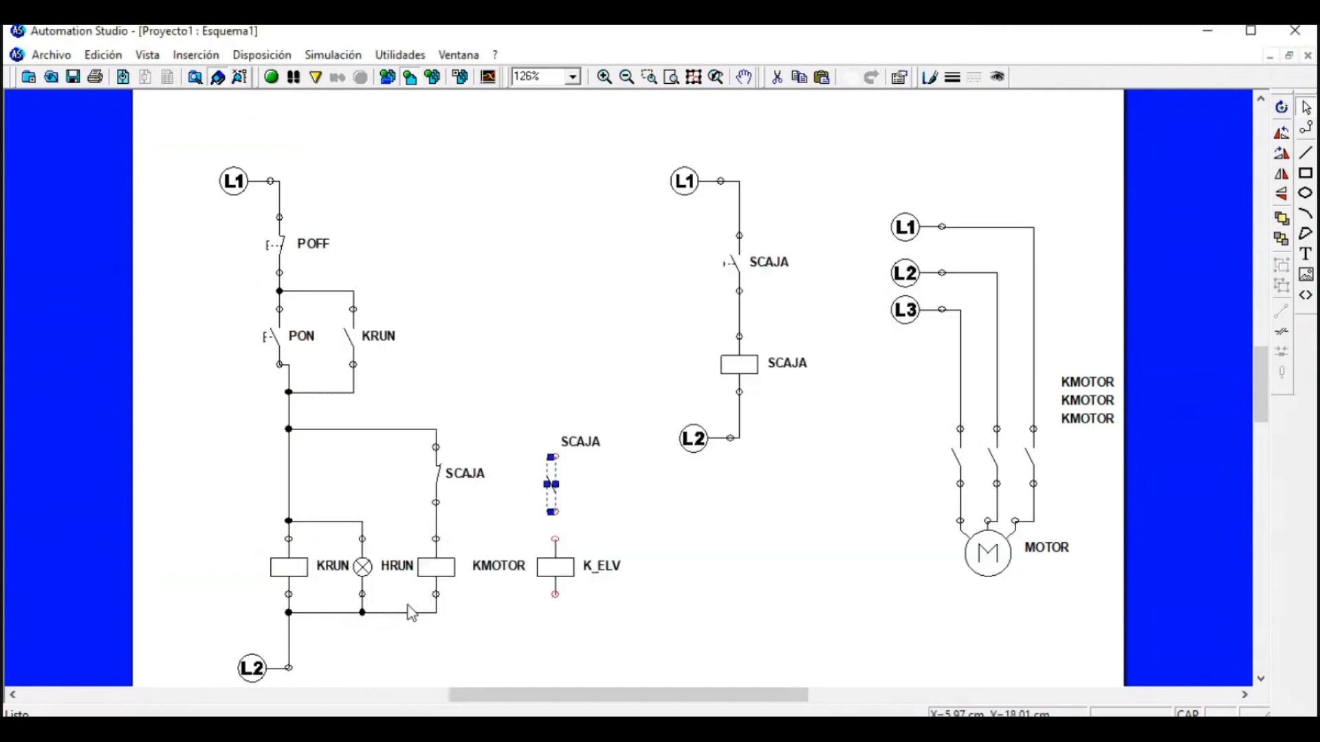
# Move the SCAJA label down beside the normally open contact above the K_ELV coil.
pyautogui.click(687, 555)
pyautogui.moveTo(595, 446); pyautogui.dragTo(600, 490)
pyautogui.click(660, 525)
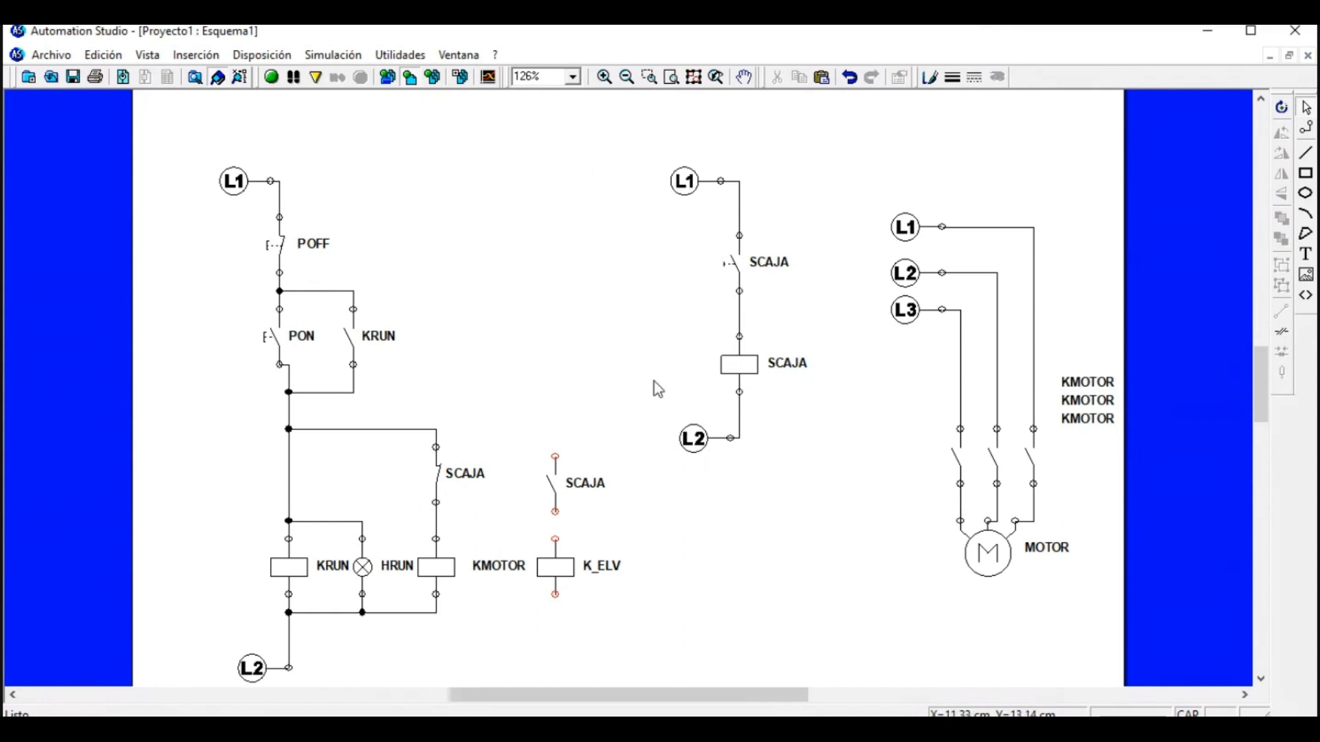
# Wire the normally open SCAJA contact in series with the K_ELV coil and connect this branch in parallel with the KMOTOR branch.
pyautogui.moveTo(555, 514); pyautogui.dragTo(556, 539)
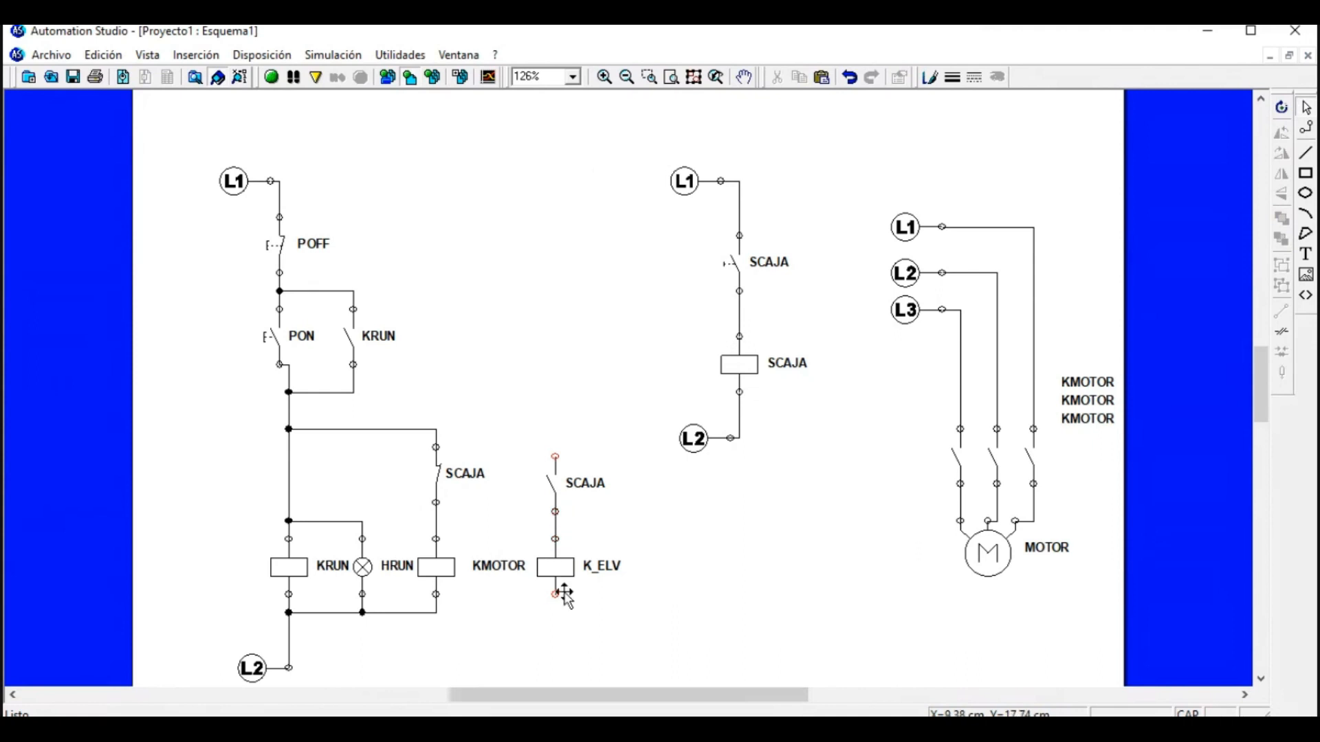
pyautogui.moveTo(555, 595); pyautogui.dragTo(436, 612)
pyautogui.moveTo(553, 456); pyautogui.dragTo(436, 429)
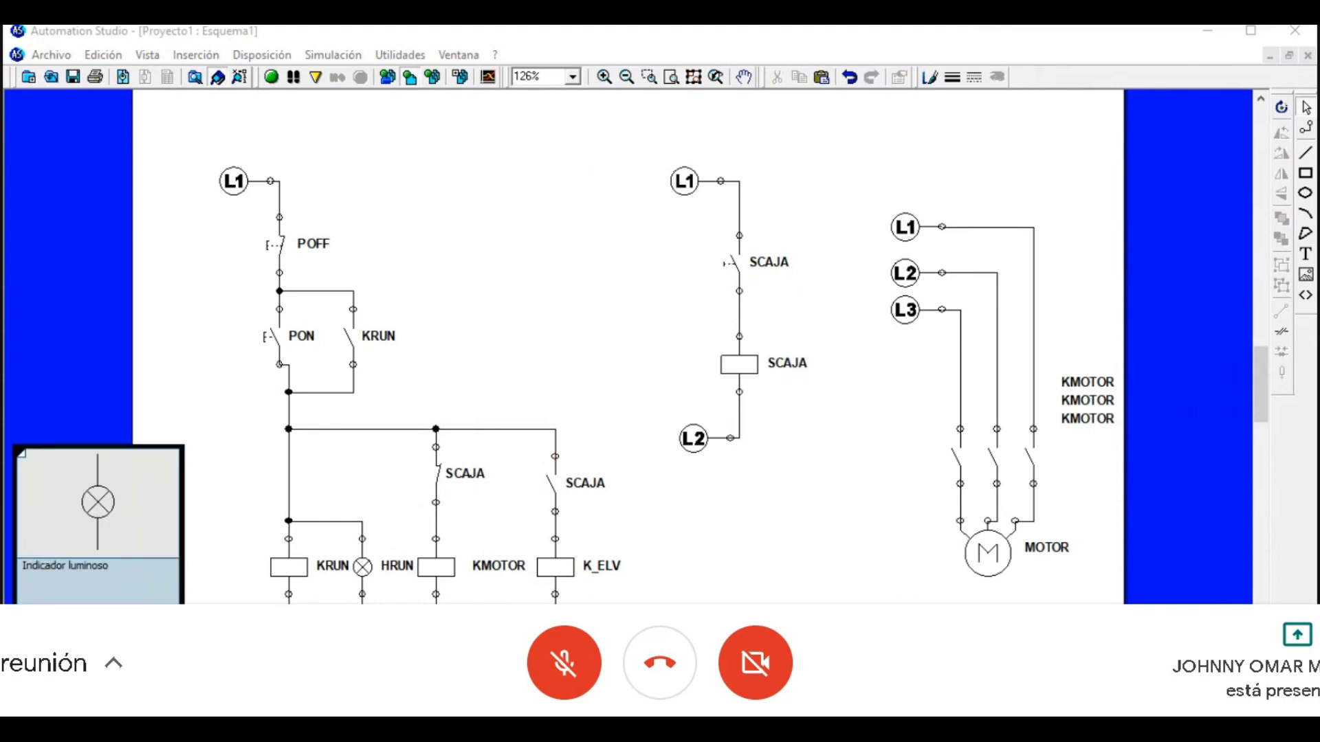
# Place an indicator light beside the K_ELV coil and label it H_FILL.
pyautogui.moveTo(206, 653); pyautogui.dragTo(652, 573)
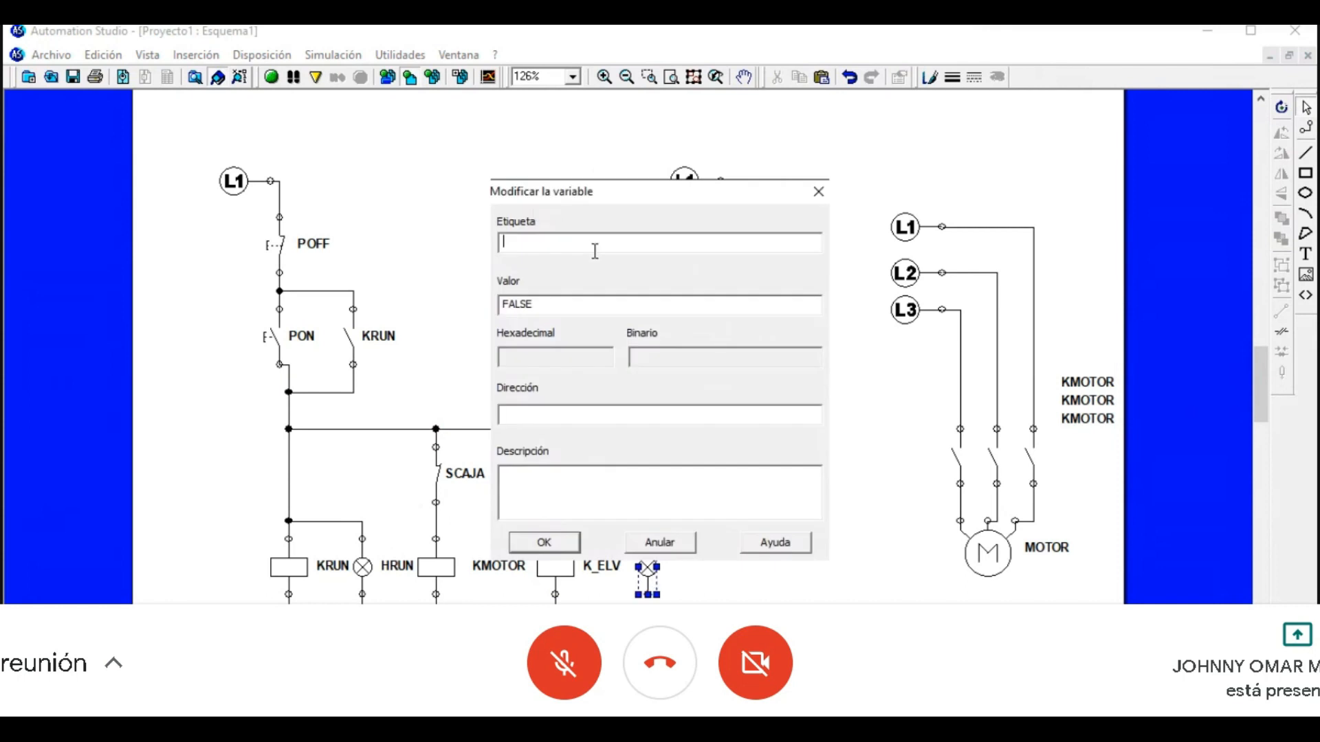
pyautogui.write('HFILL')
pyautogui.click(510, 240)
pyautogui.write('_')
pyautogui.click(564, 547)
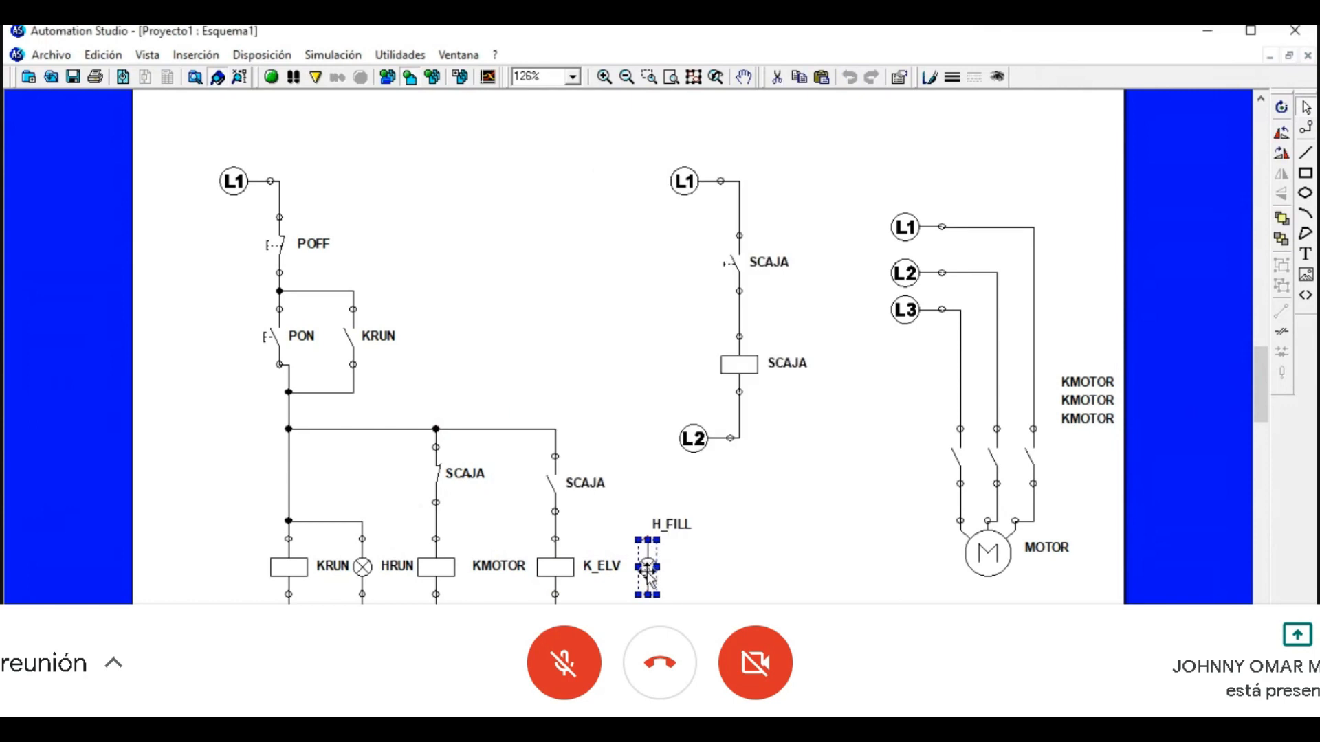
# Set the H_FILL indicator light's color to blue in its technical data and apply the change.
pyautogui.doubleClick(648, 574)
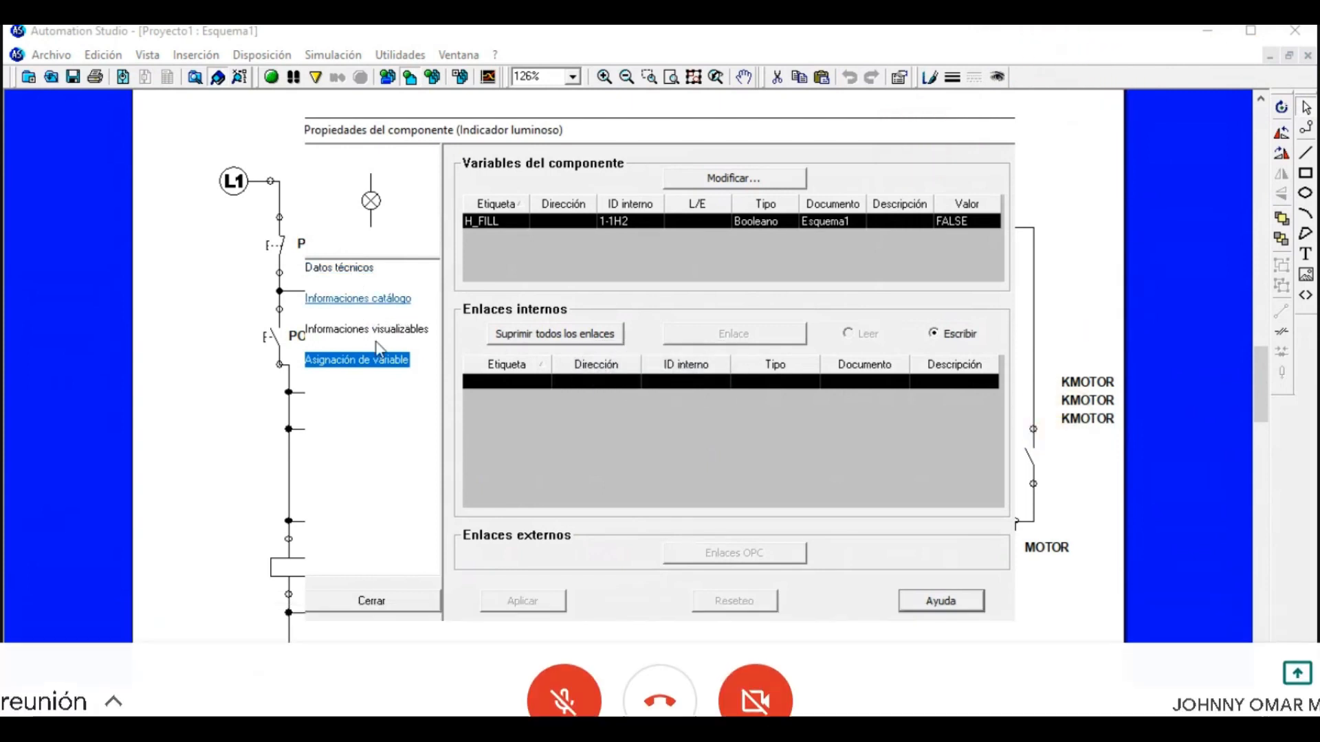
pyautogui.click(517, 224)
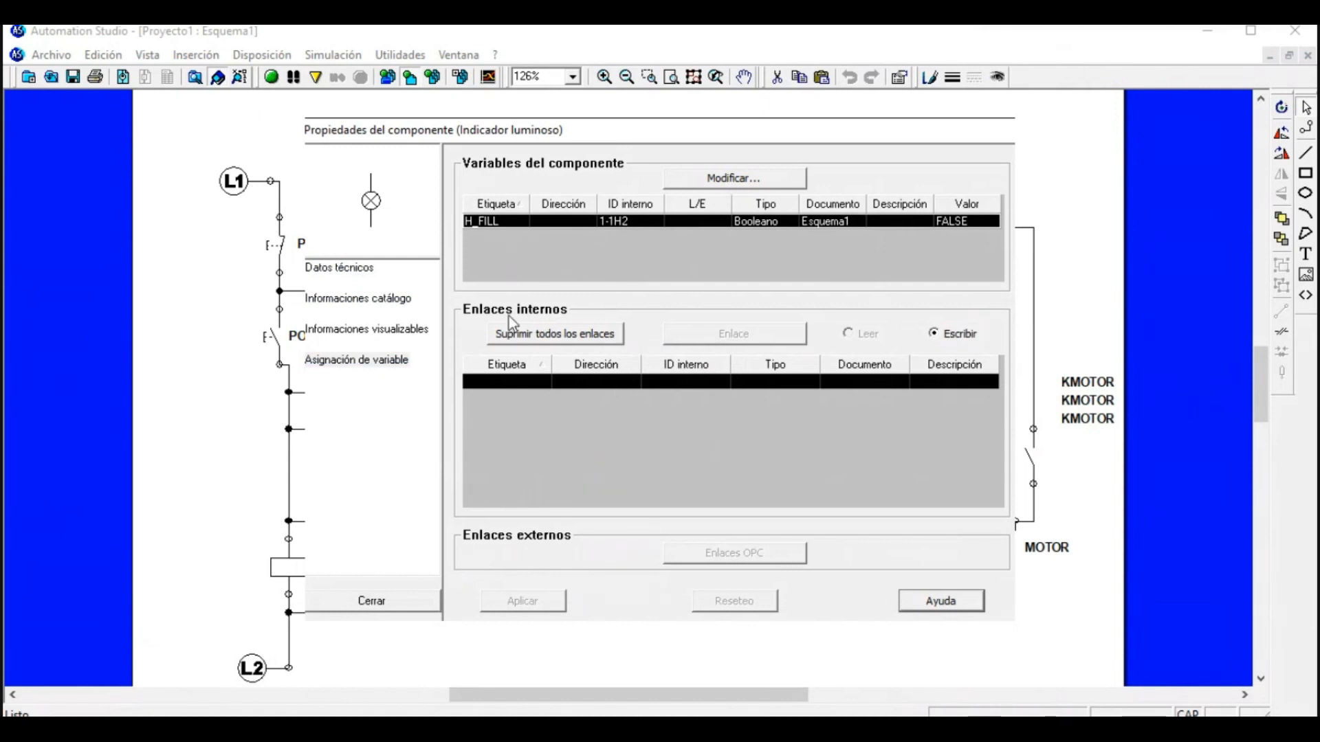
pyautogui.click(338, 270)
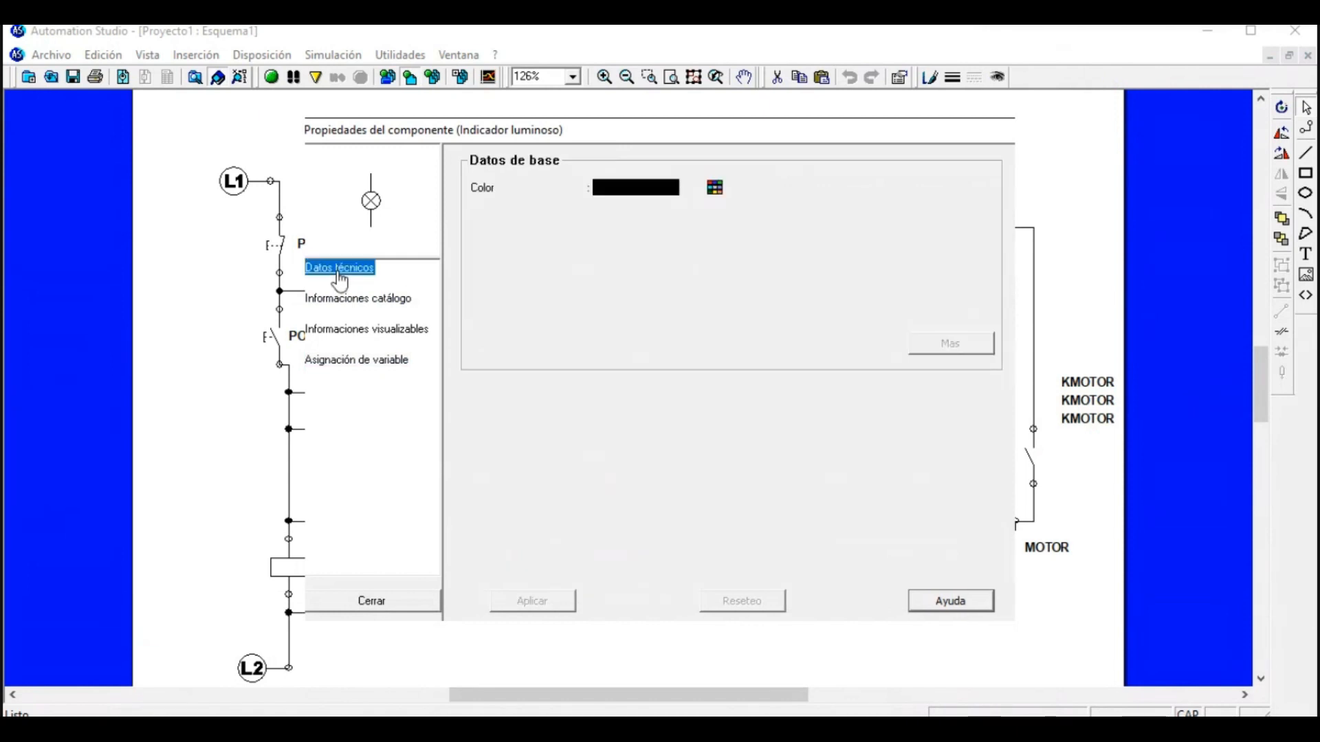
pyautogui.click(714, 189)
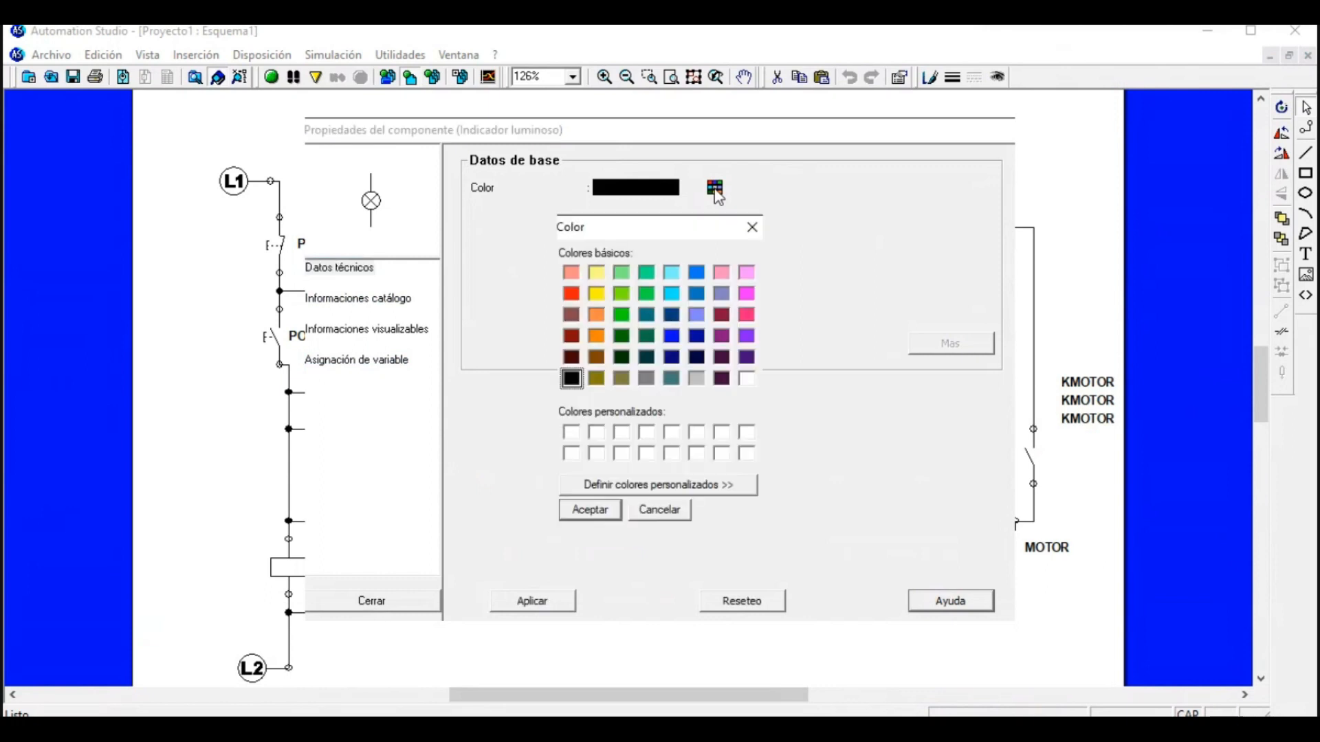
pyautogui.click(673, 337)
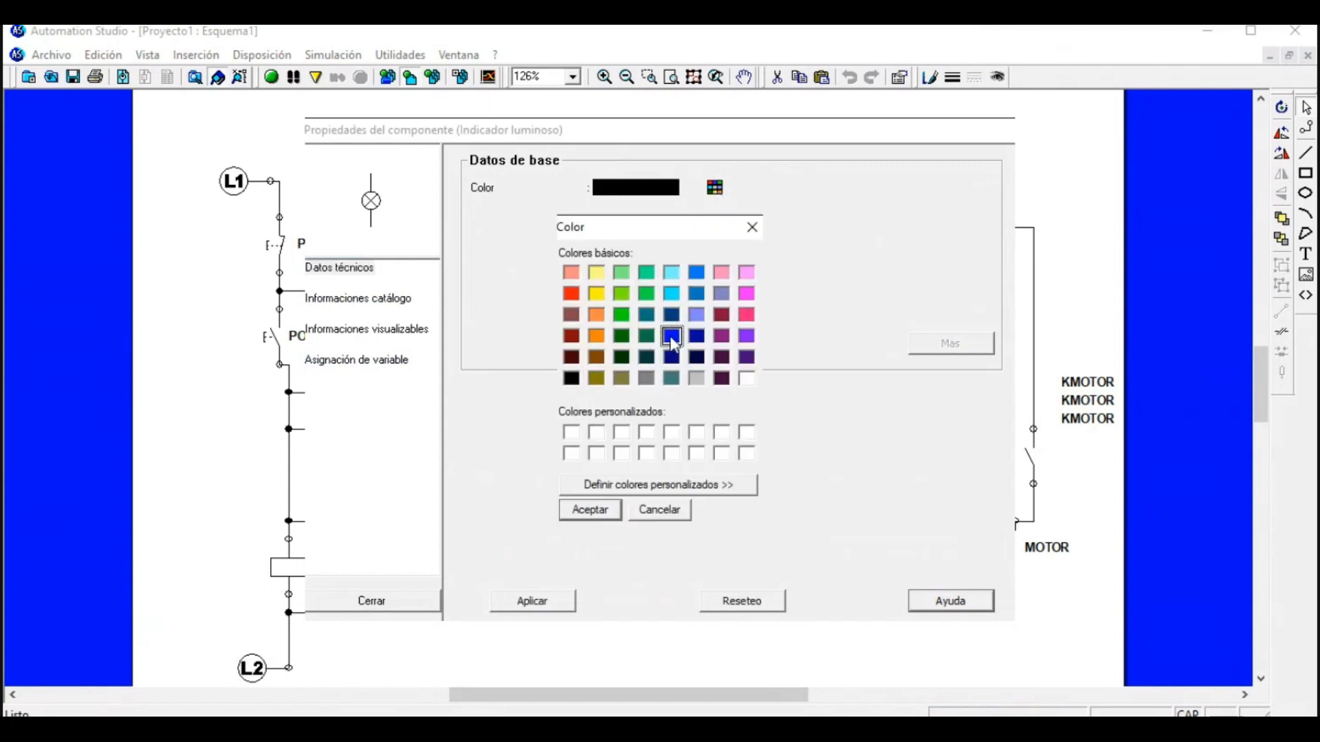
pyautogui.click(598, 510)
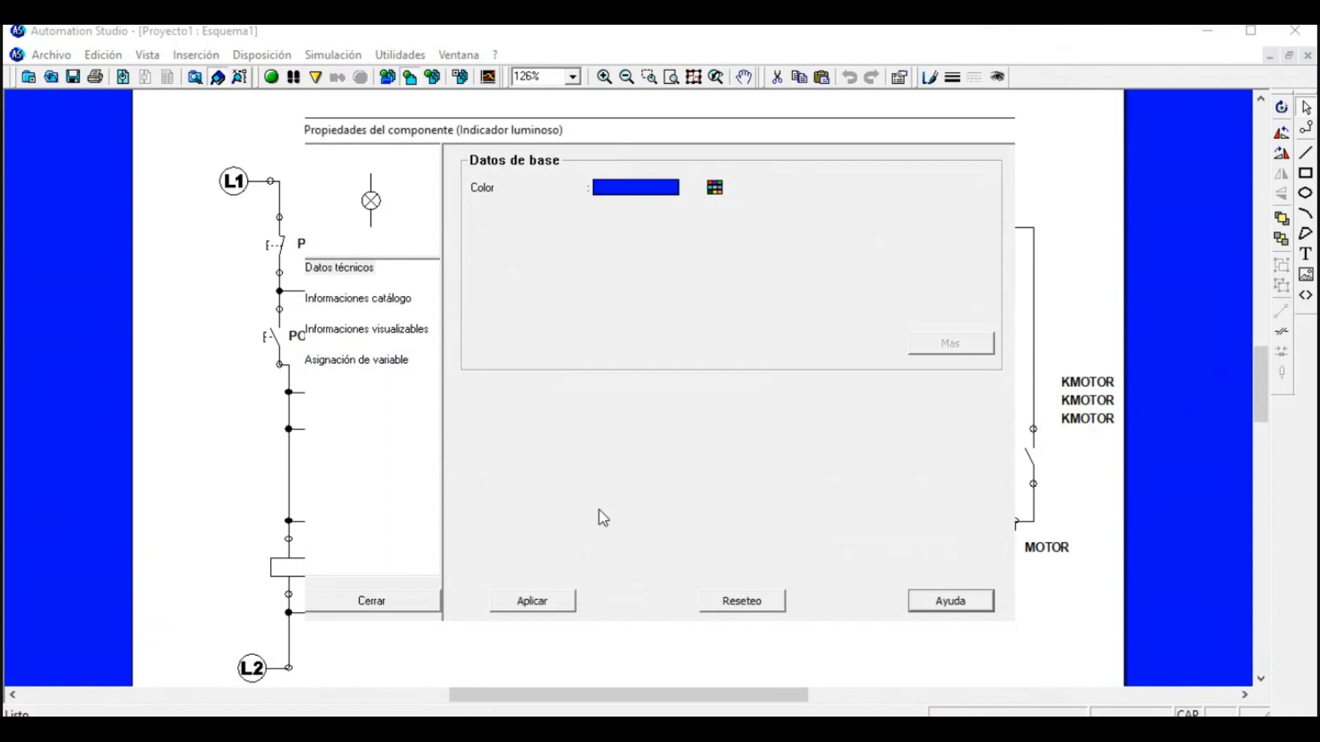
pyautogui.click(508, 604)
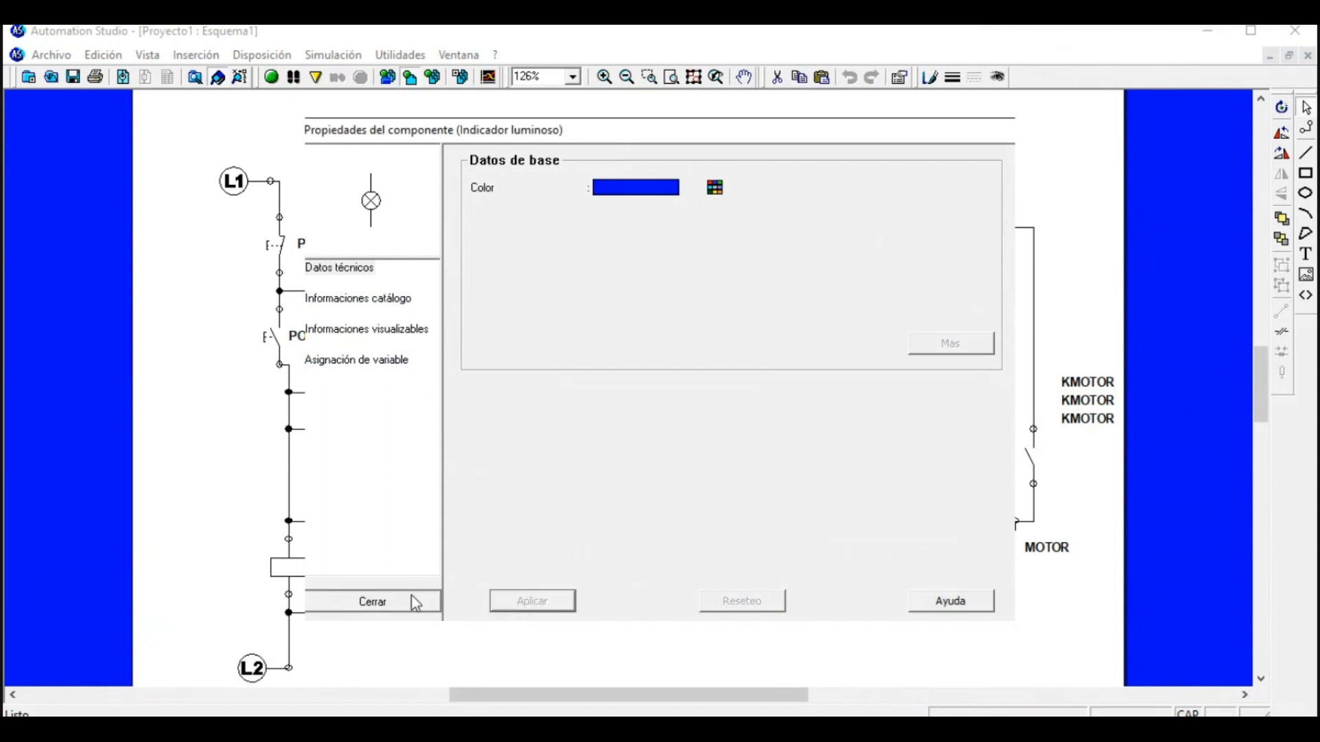
pyautogui.click(372, 602)
# Wire the H_FILL indicator light in parallel with the K_ELV coil.
pyautogui.moveTo(647, 595); pyautogui.dragTo(556, 614)
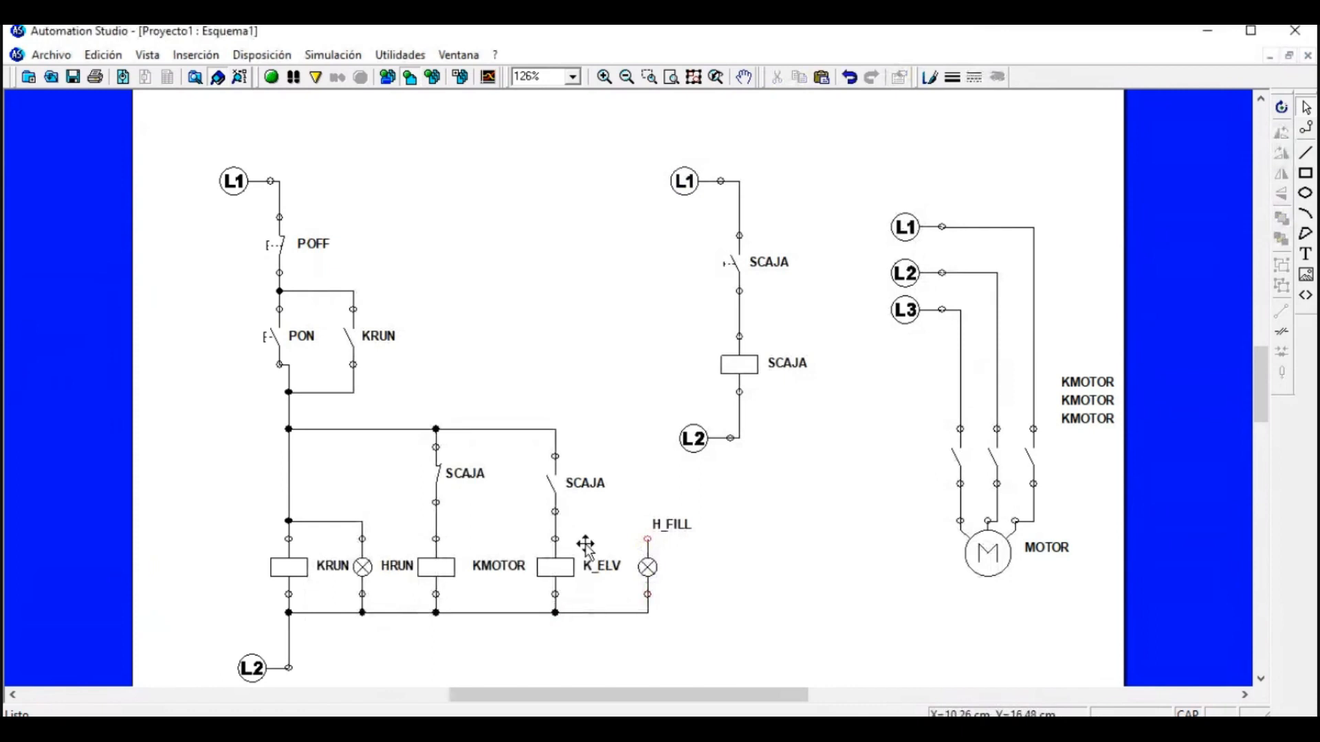
pyautogui.moveTo(647, 539); pyautogui.dragTo(557, 541)
pyautogui.click(648, 583)
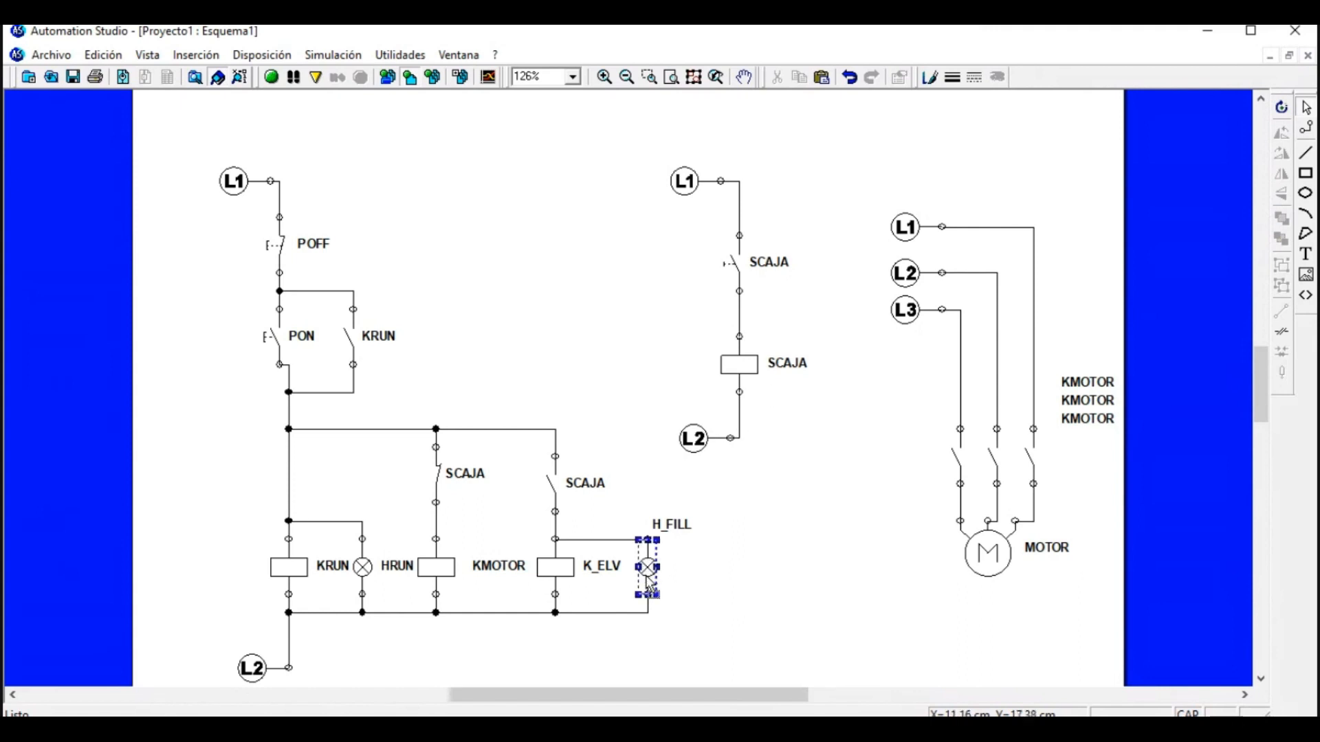
pyautogui.click(721, 573)
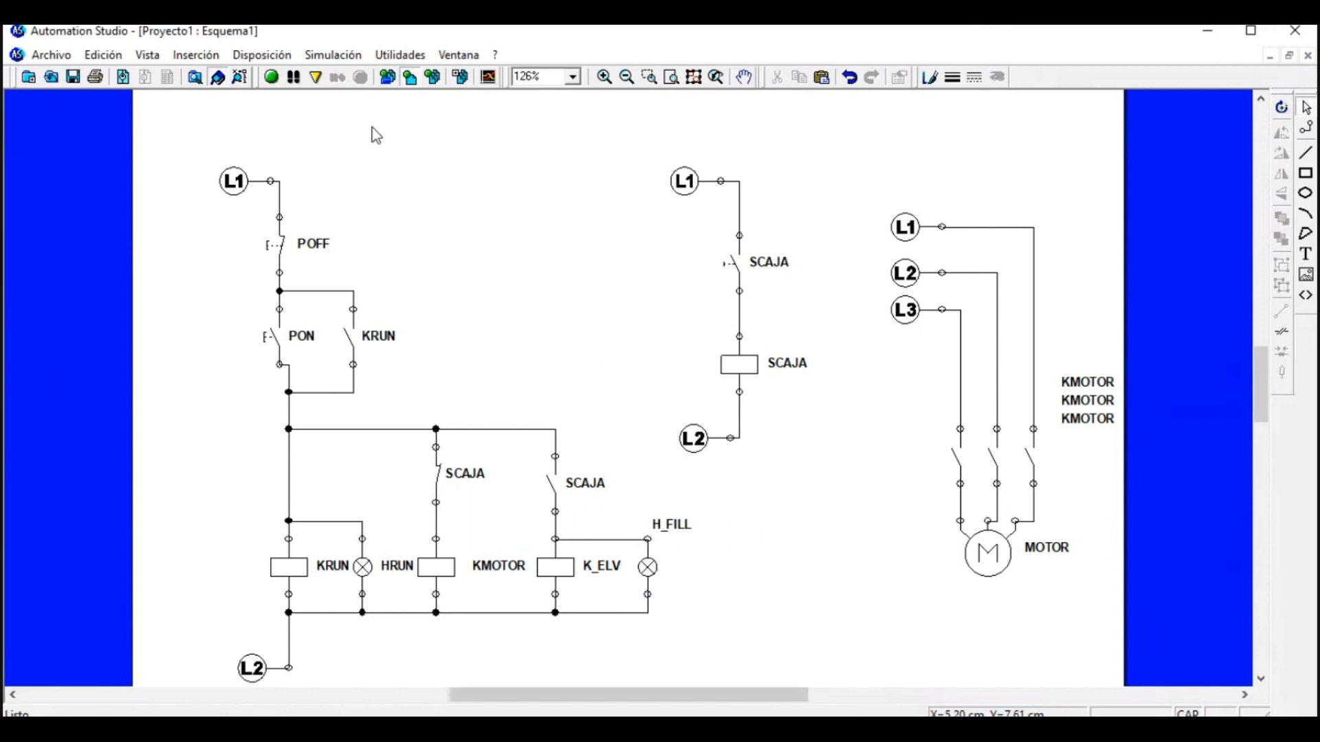
# Simulate the circuit, start it with PON, and actuate the SCAJA switch to test the K_ELV and H_FILL branch.
pyautogui.click(271, 77)
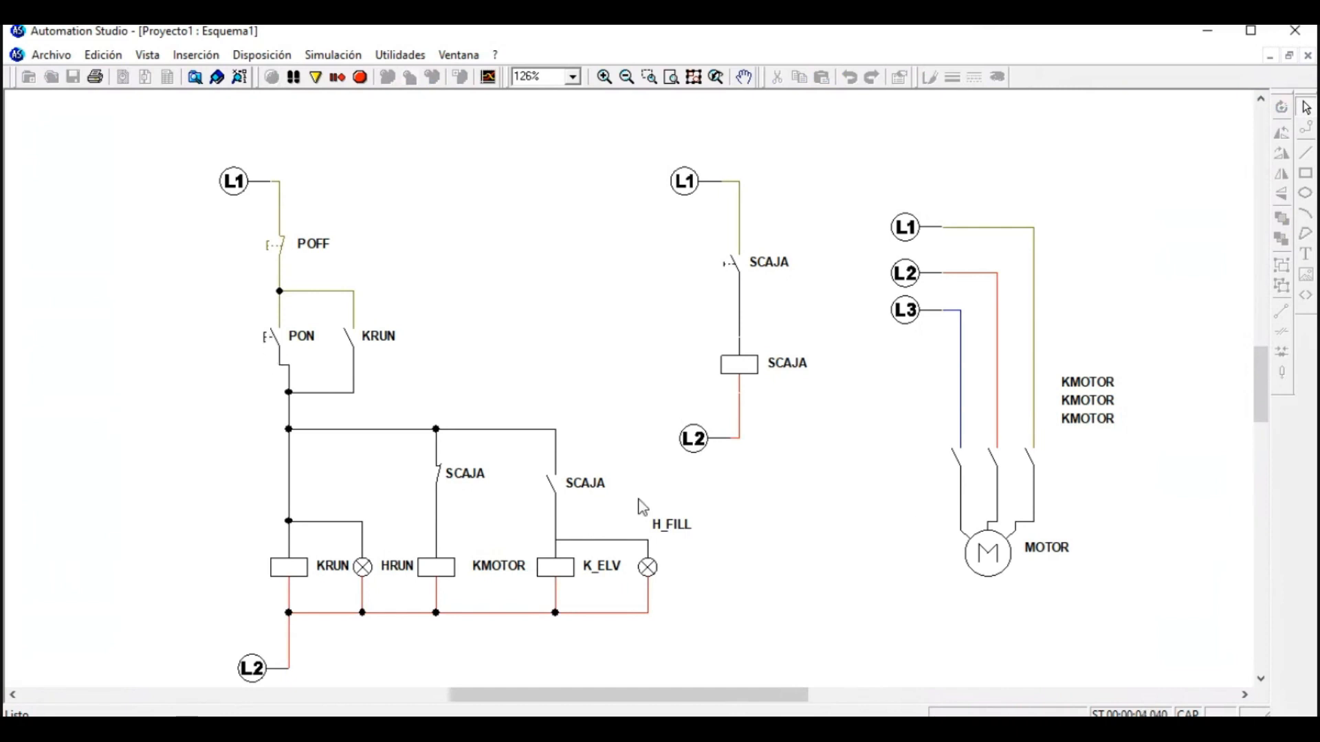
pyautogui.click(270, 346)
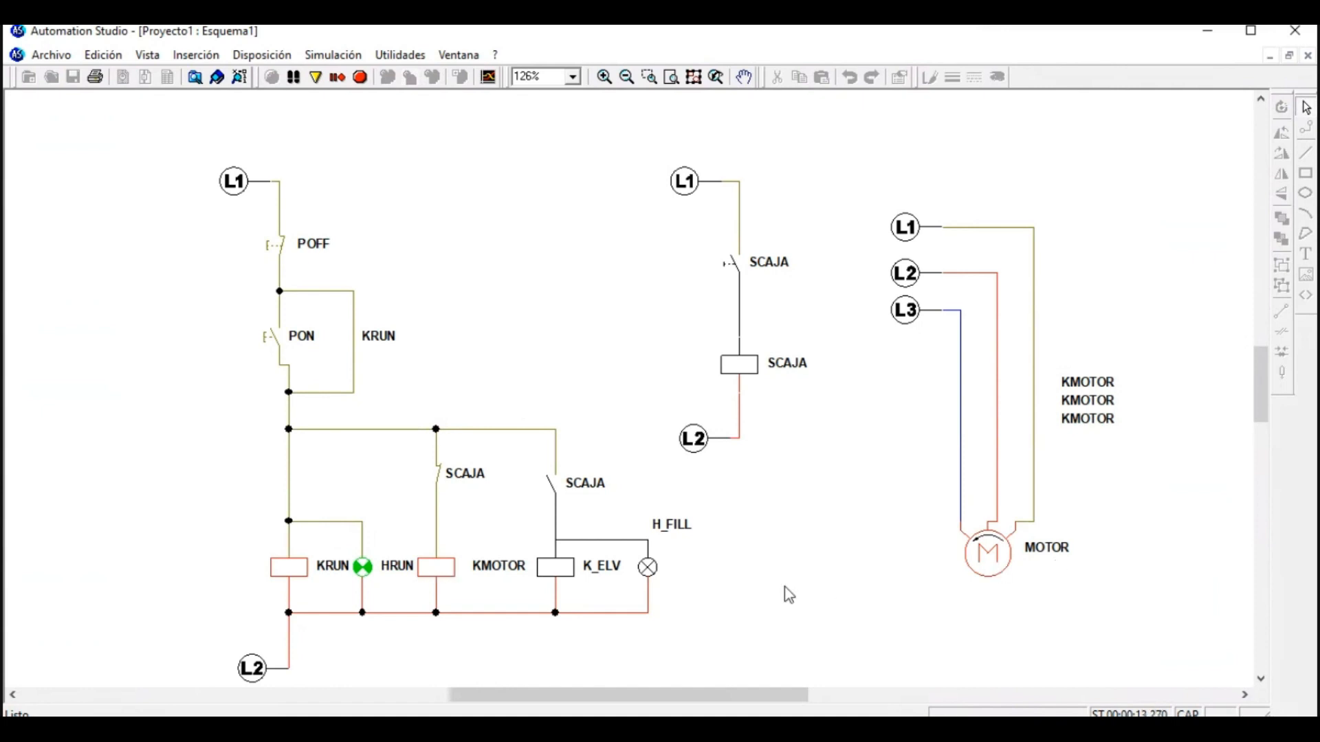
pyautogui.click(730, 272)
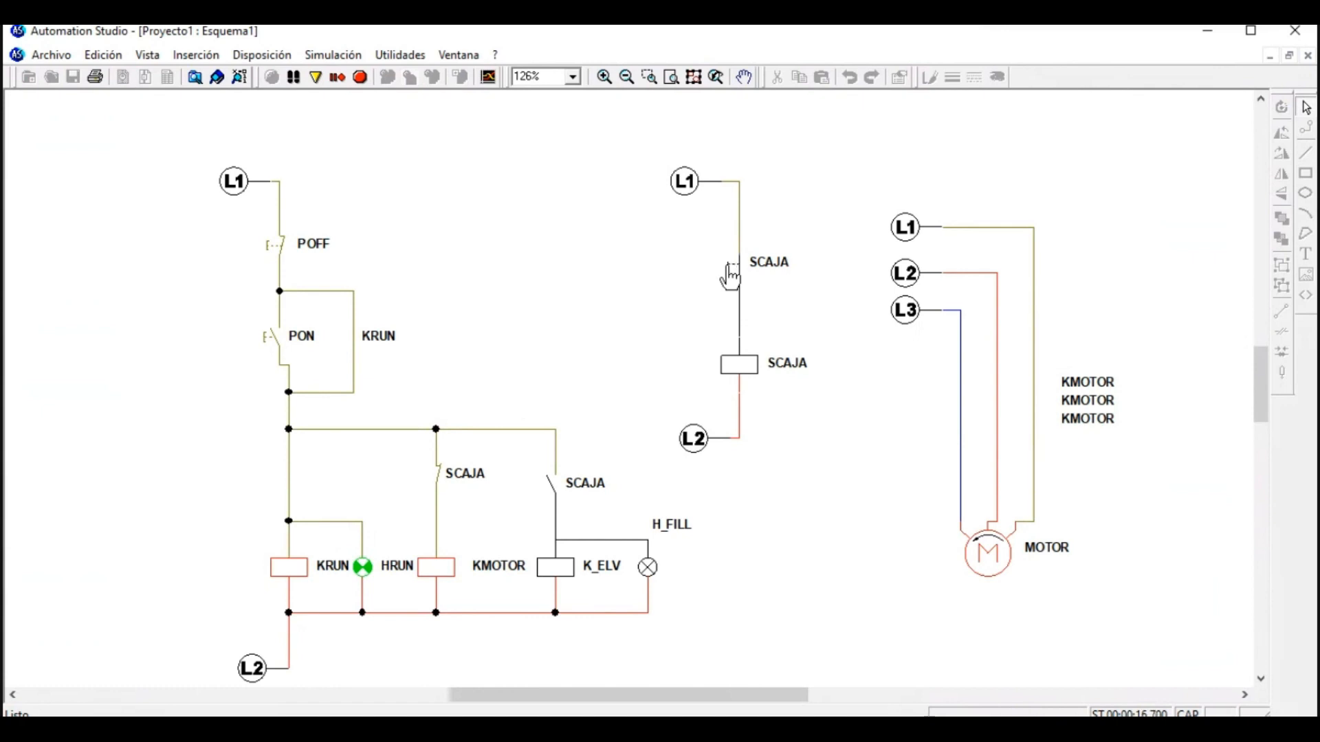